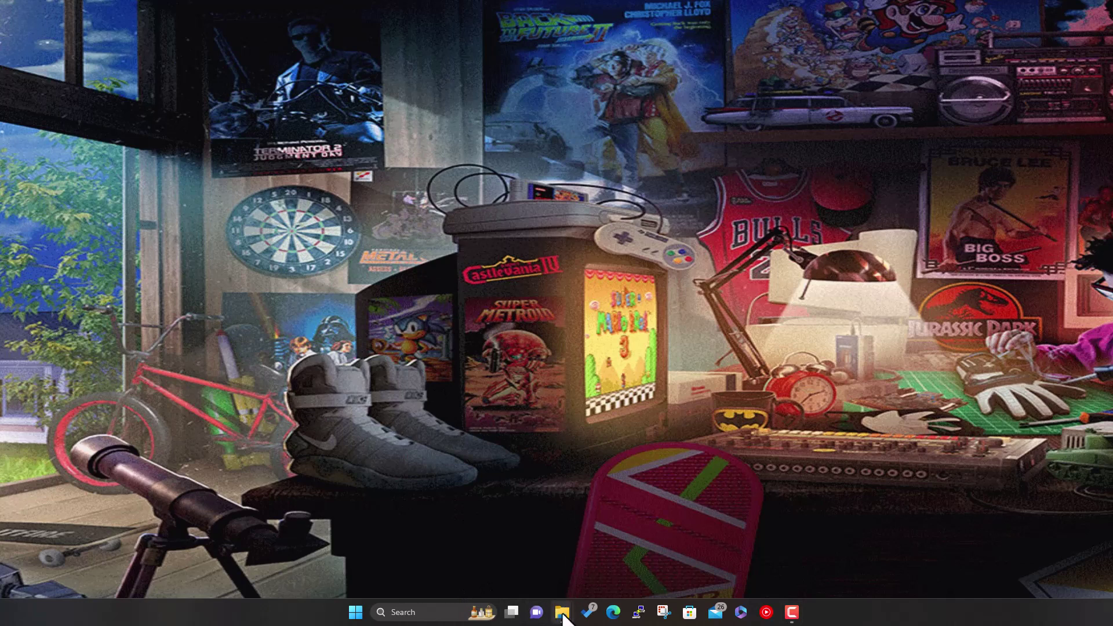
- Bring up the RetroBat and RB Build folder windows and point out the PS2, PS3 and PSP download folders
mouse_move(565, 609)
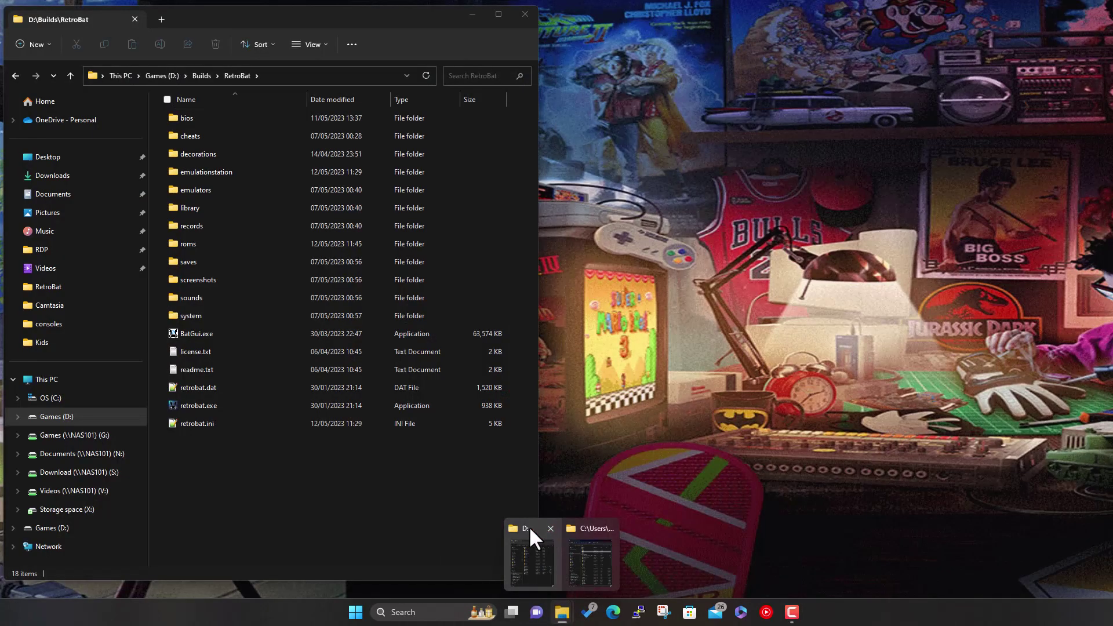
click(529, 526)
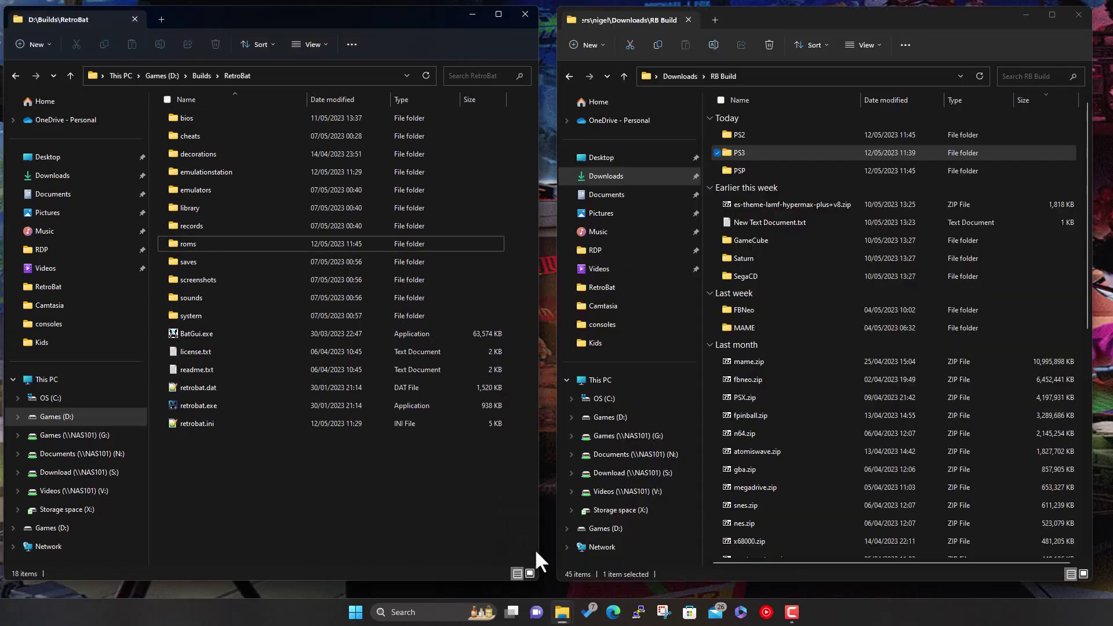
click(748, 130)
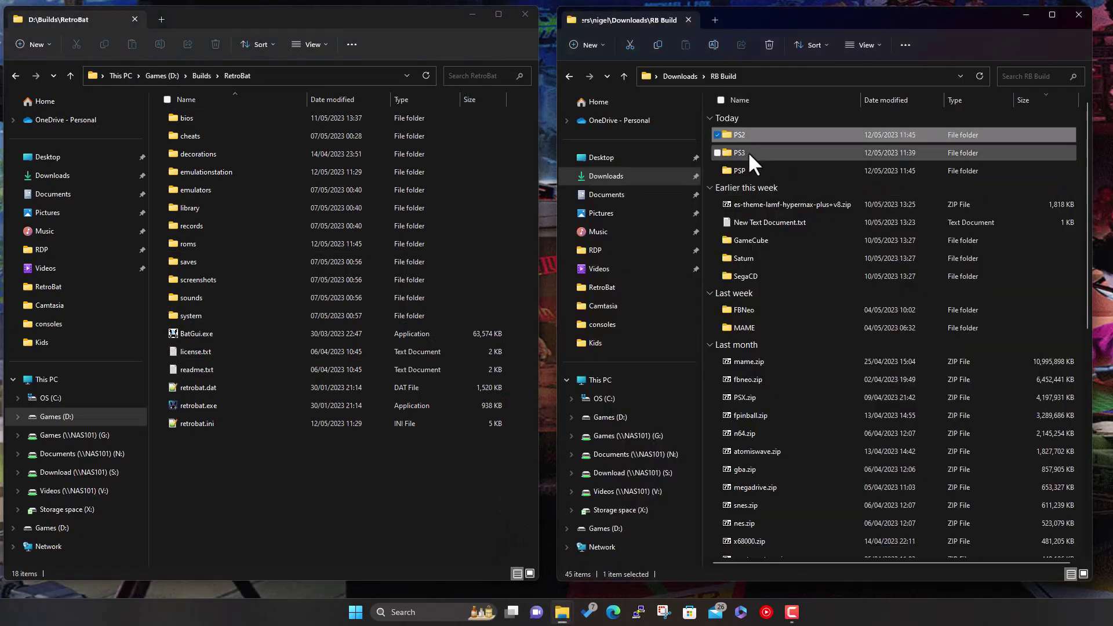
click(749, 165)
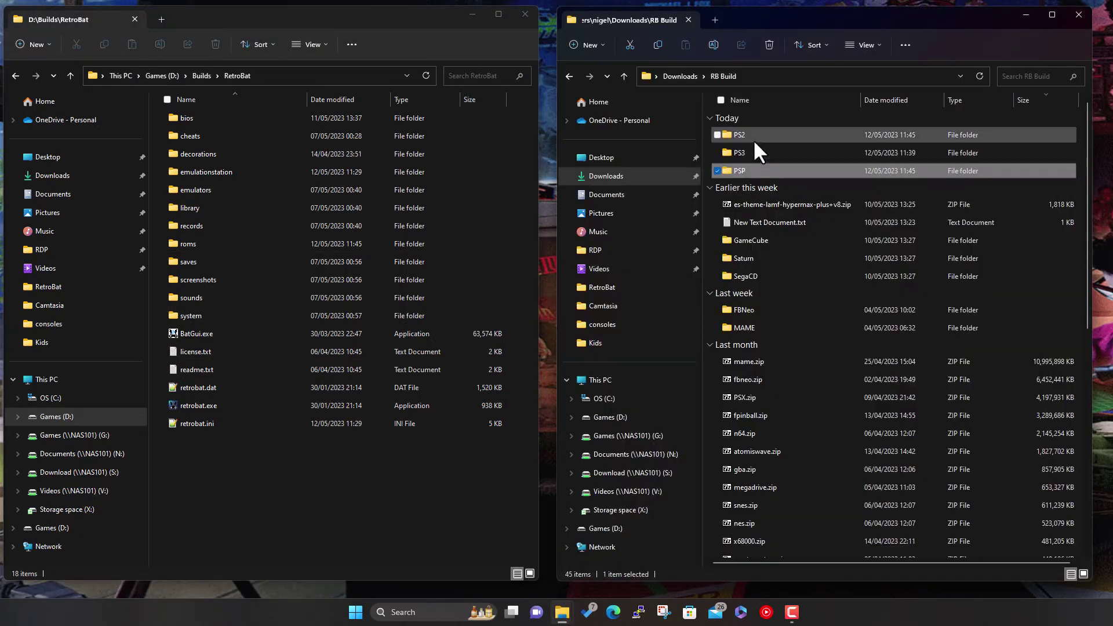
mouse_move(753, 141)
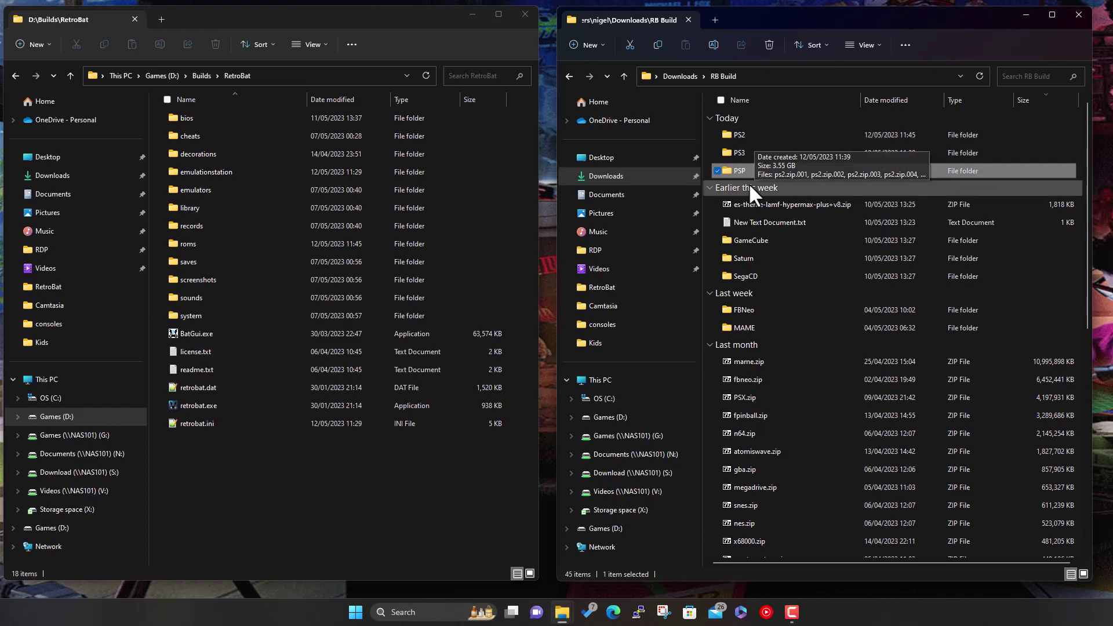
click(761, 149)
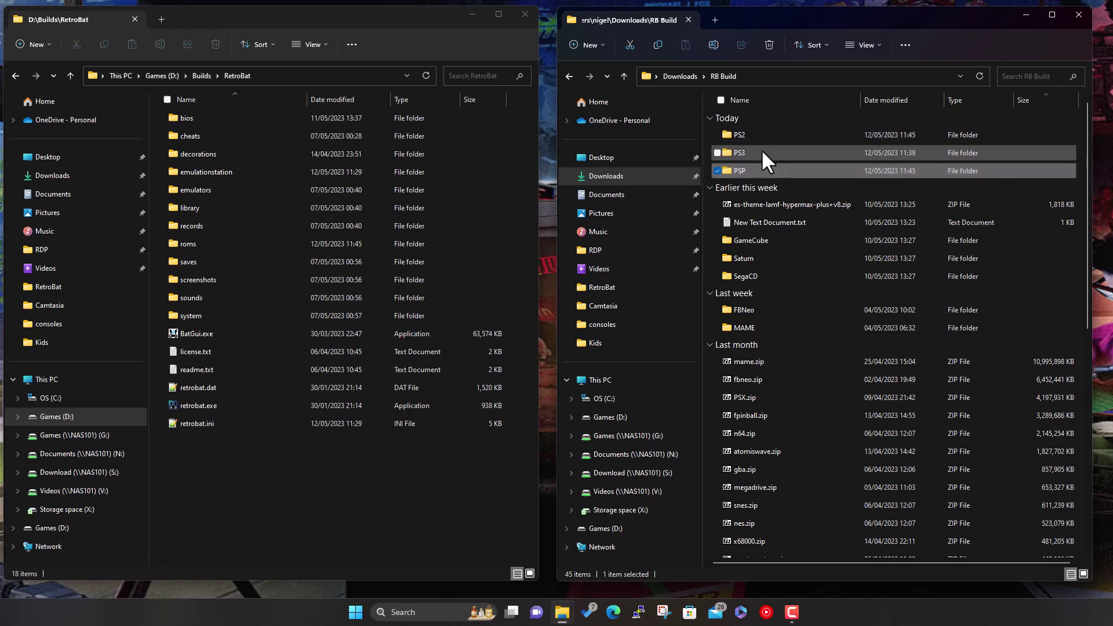
click(755, 166)
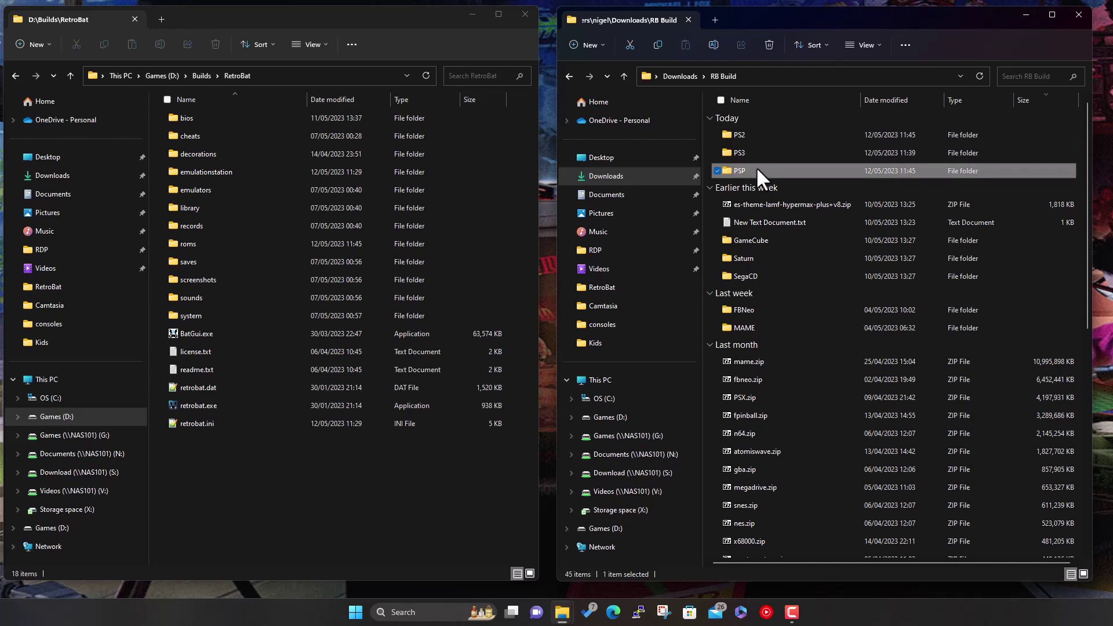
- Examine the split archive parts inside the PS2, PS3 and PSP folders of RB Build, returning to RB Build
mouse_move(766, 136)
double_click(763, 132)
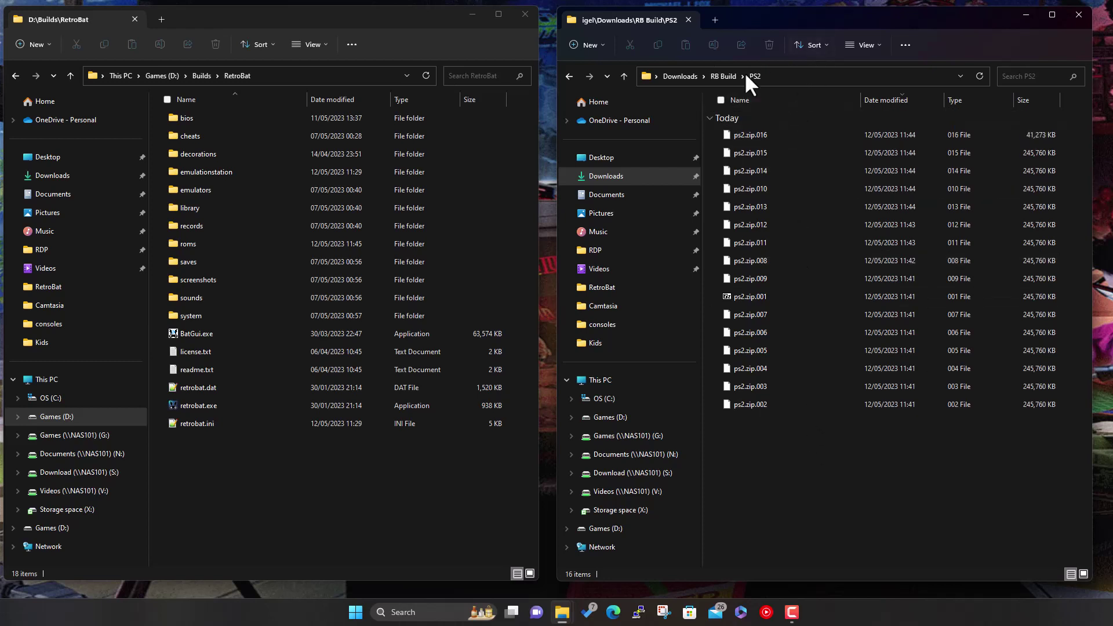
click(725, 76)
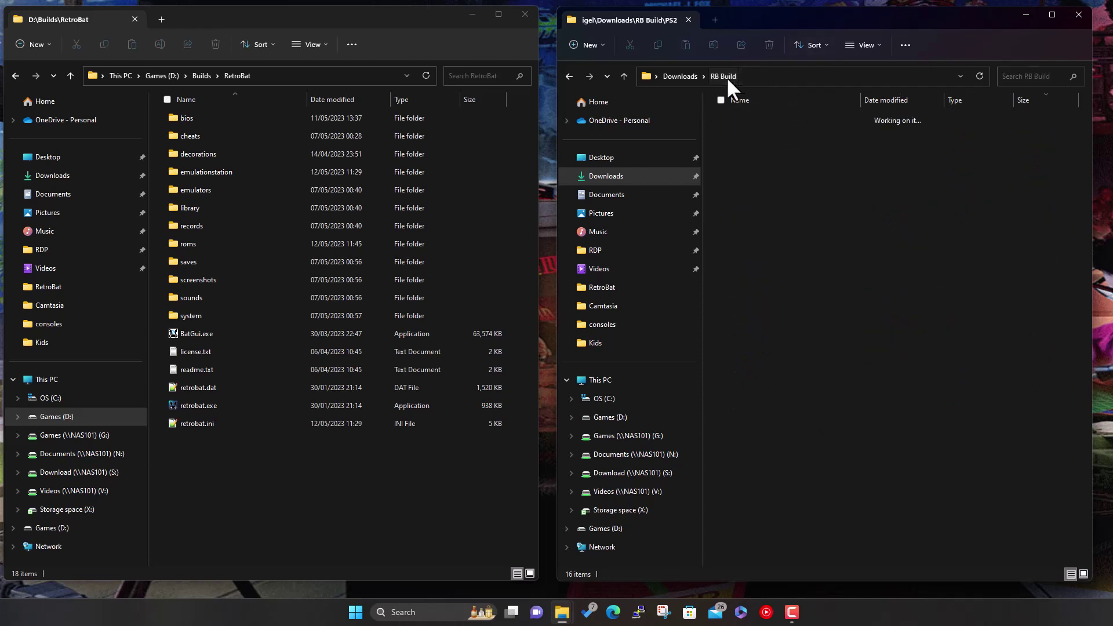
double_click(777, 153)
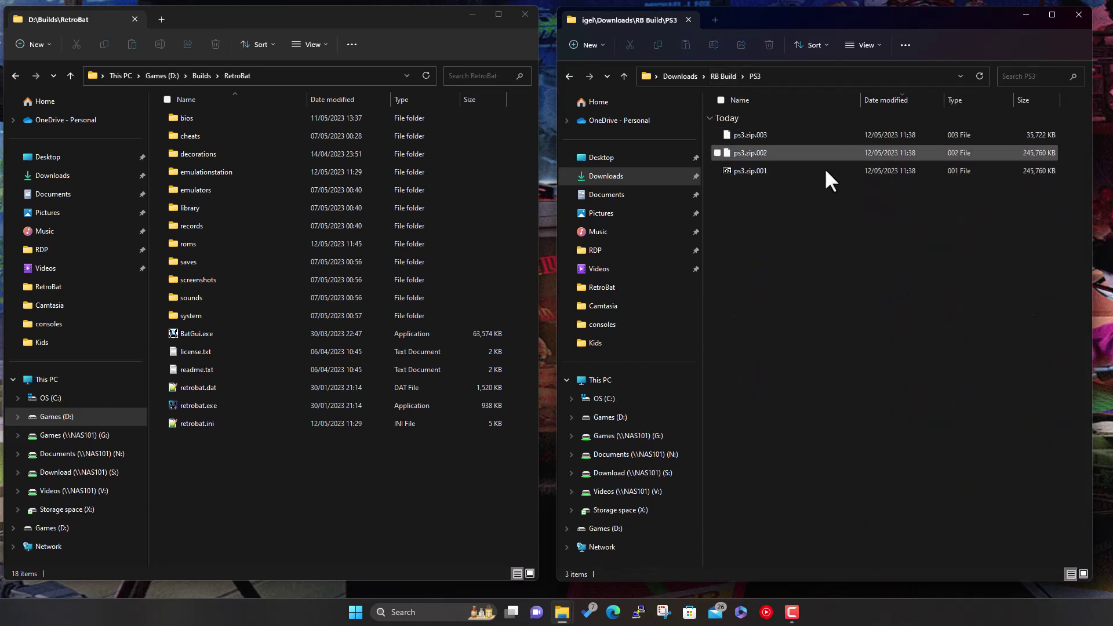
click(723, 76)
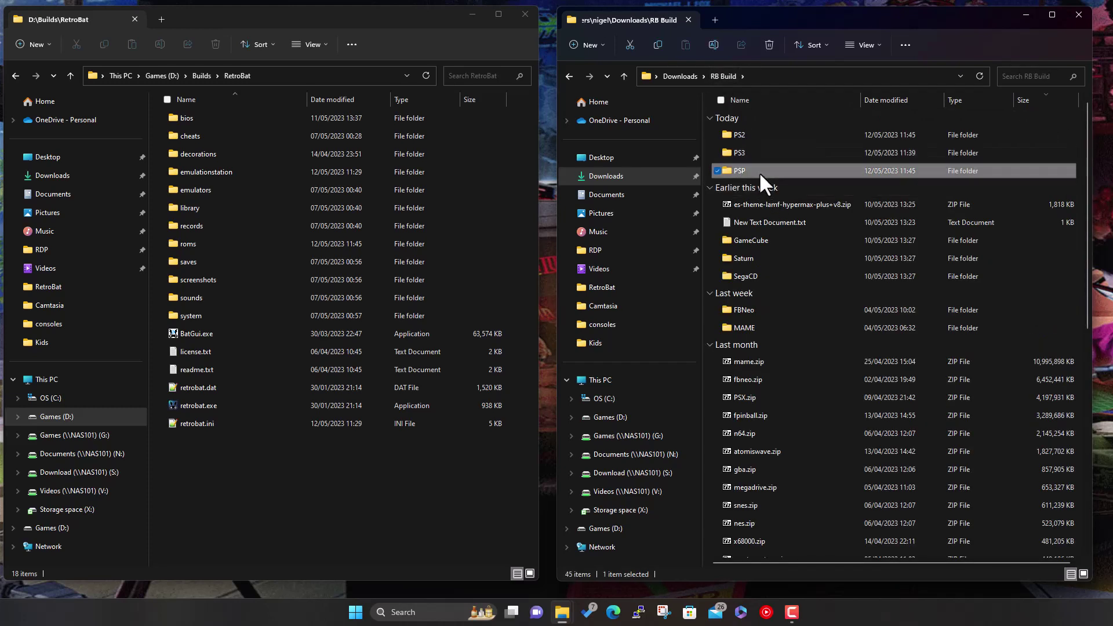
double_click(759, 170)
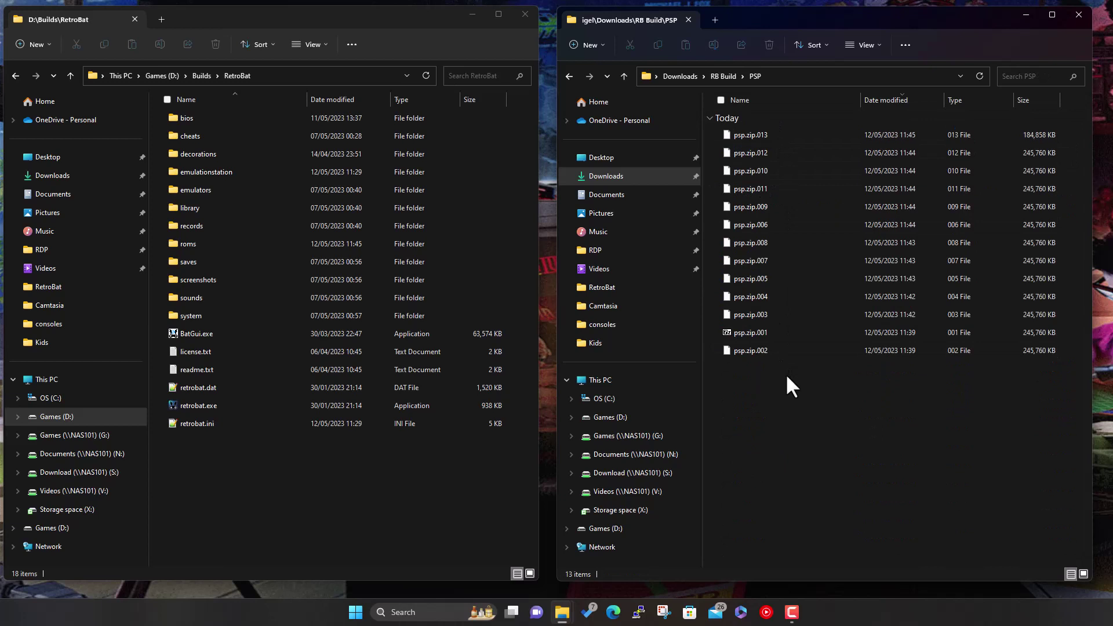
click(724, 76)
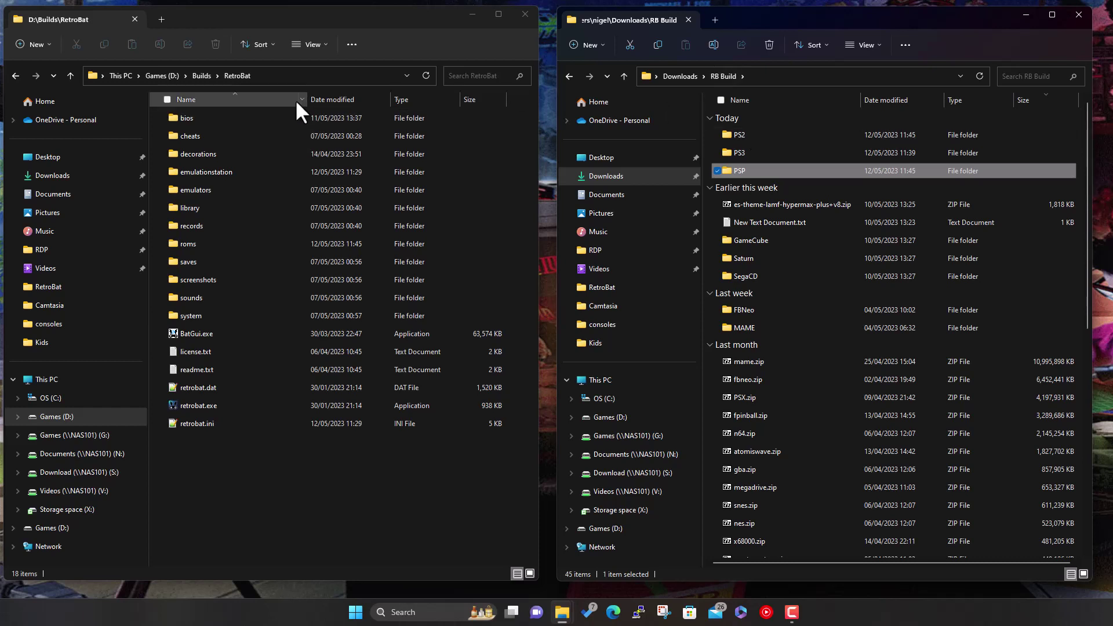
- Open RetroBat's roms folder and locate the ps2, ps3 and psp folders in it
double_click(206, 242)
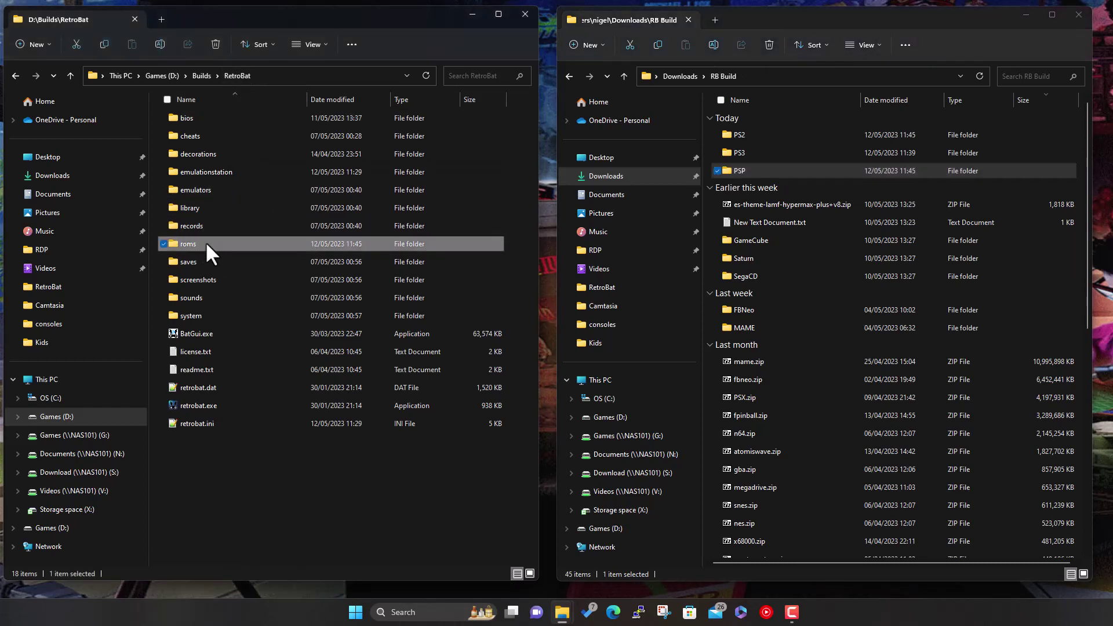
scroll(213, 365, down, 6)
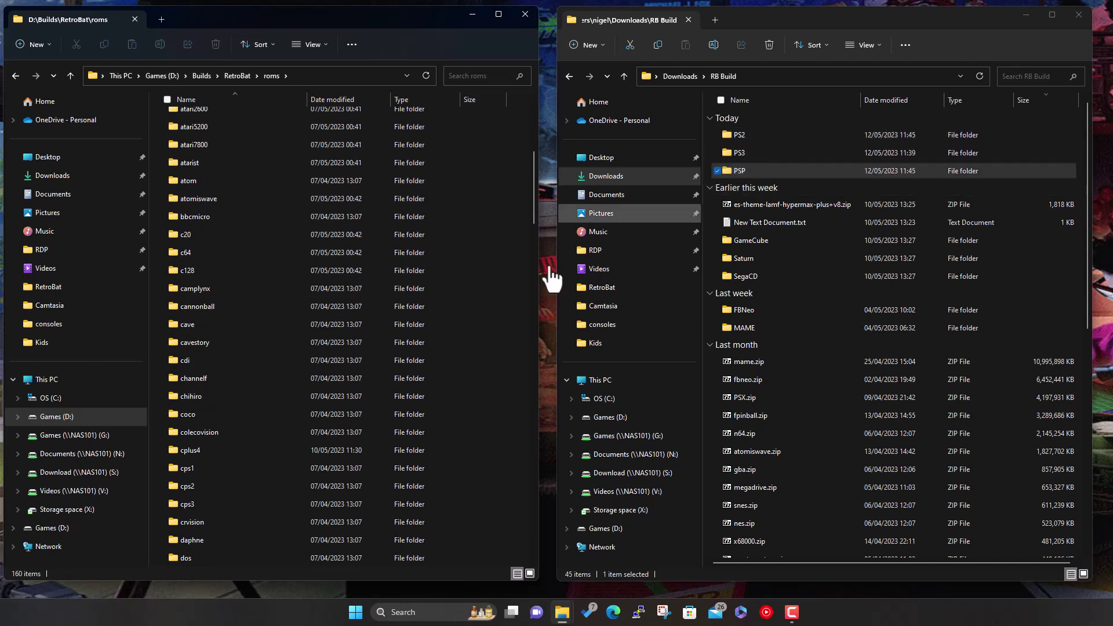
scroll(293, 373, down, 3)
scroll(293, 374, down, 20)
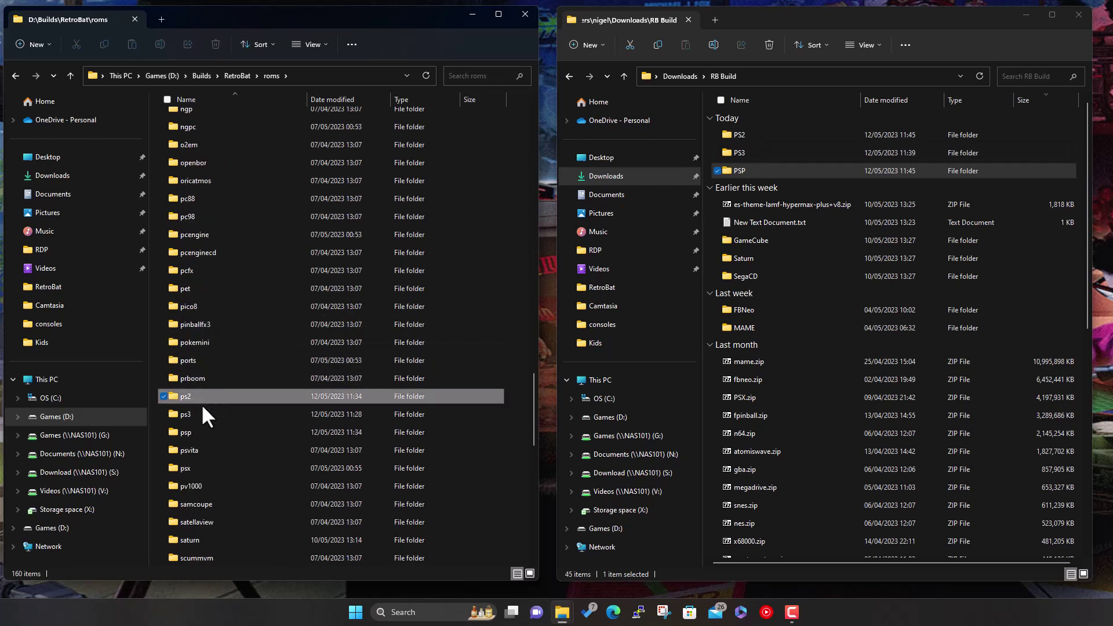
click(200, 400)
click(196, 430)
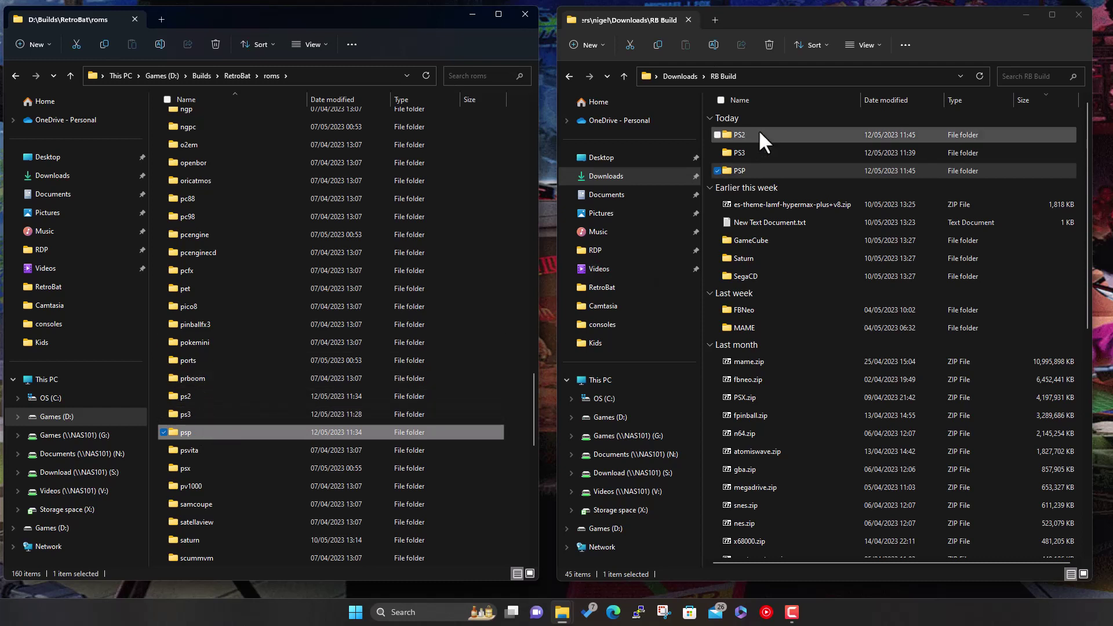
- Open ps2.zip.001 from the name-sorted PS2 download folder and try to copy its ps2 folder into RetroBat's roms folder
double_click(739, 135)
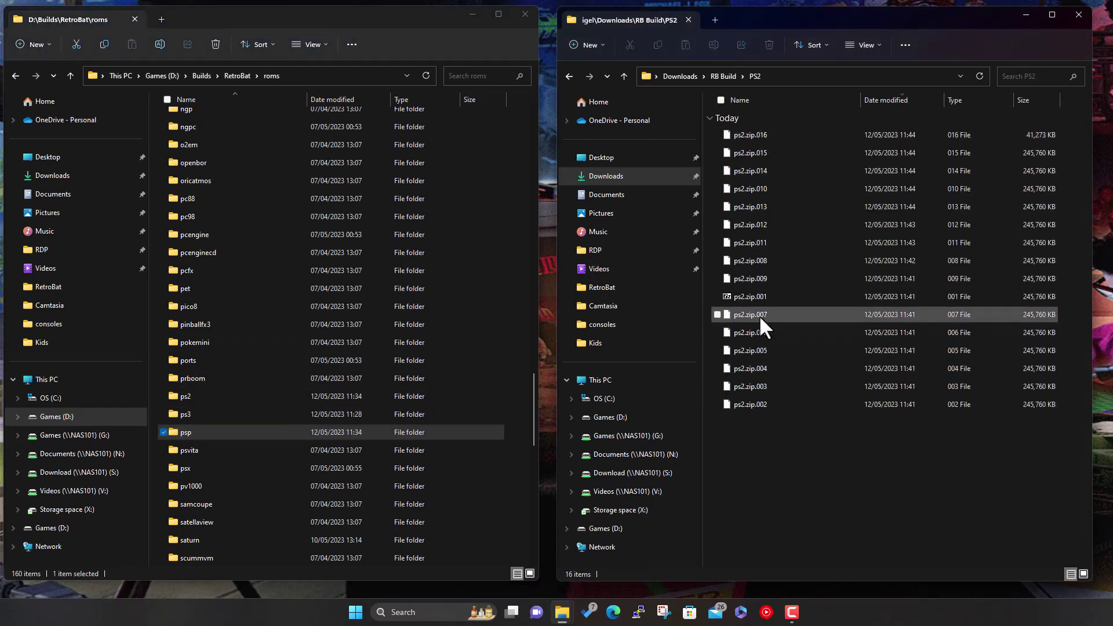
click(766, 97)
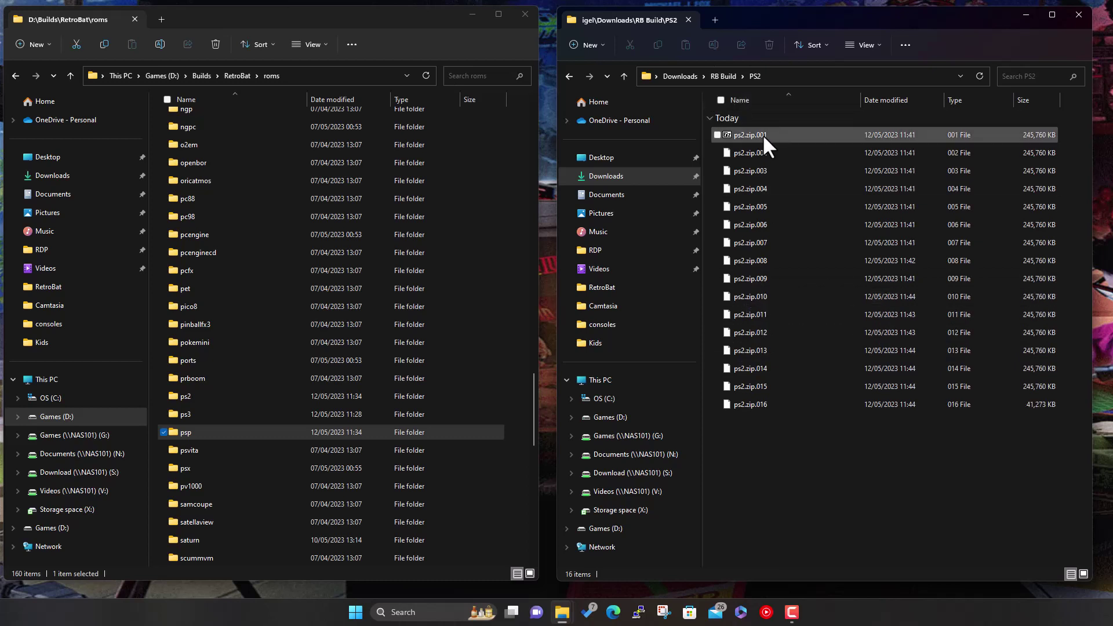
double_click(762, 134)
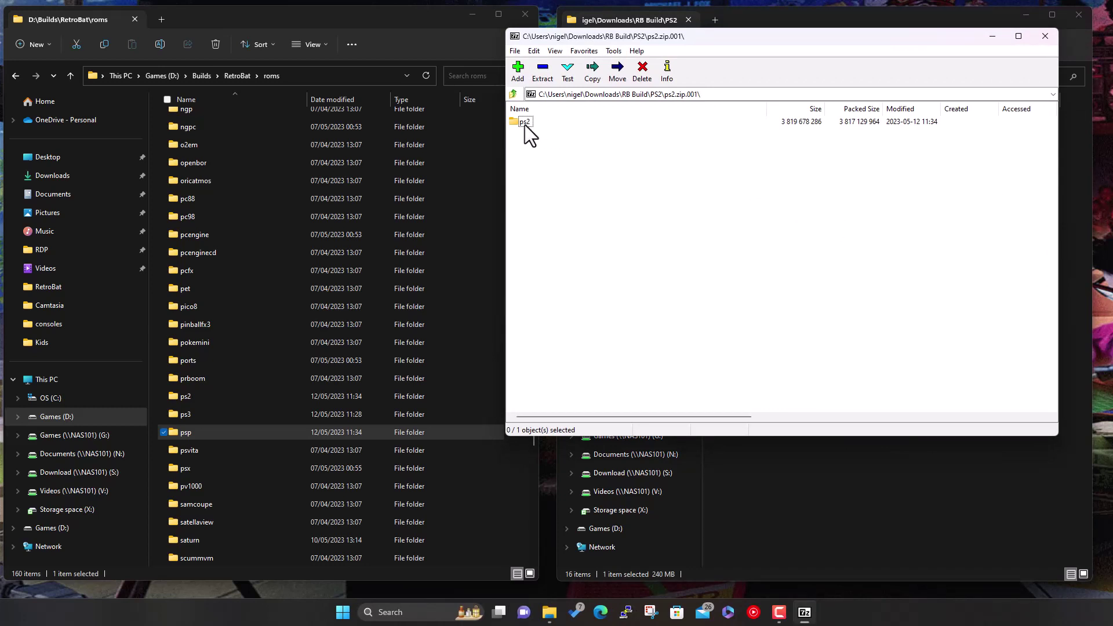
drag(524, 124, 154, 446)
- Open the ps2 folder both in RetroBat's roms and inside the archive to compare their contents
double_click(192, 396)
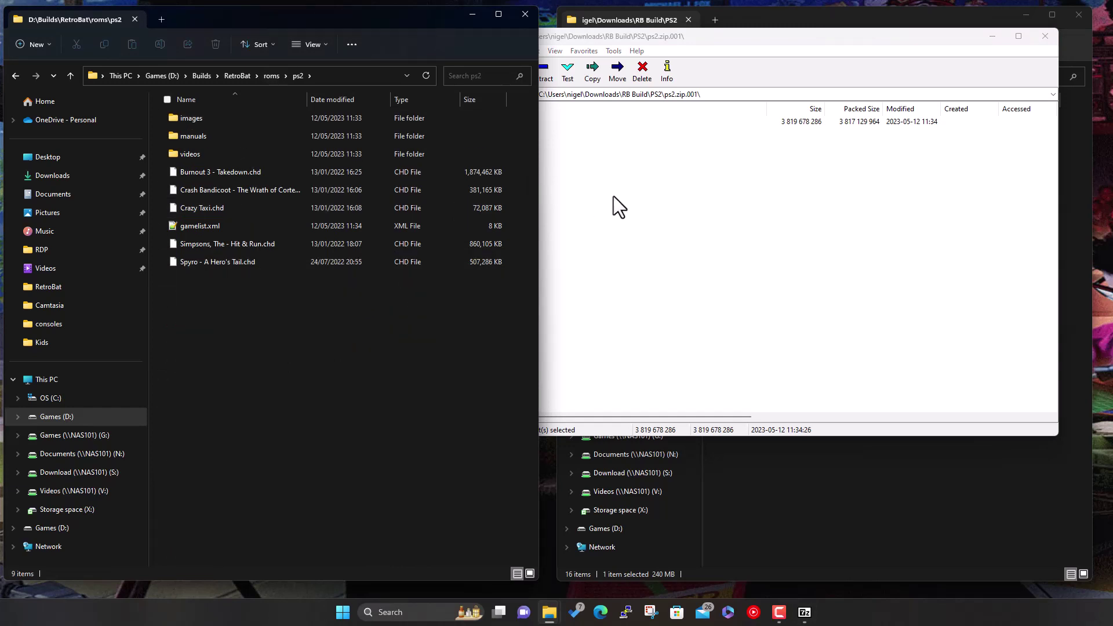
click(573, 133)
double_click(525, 123)
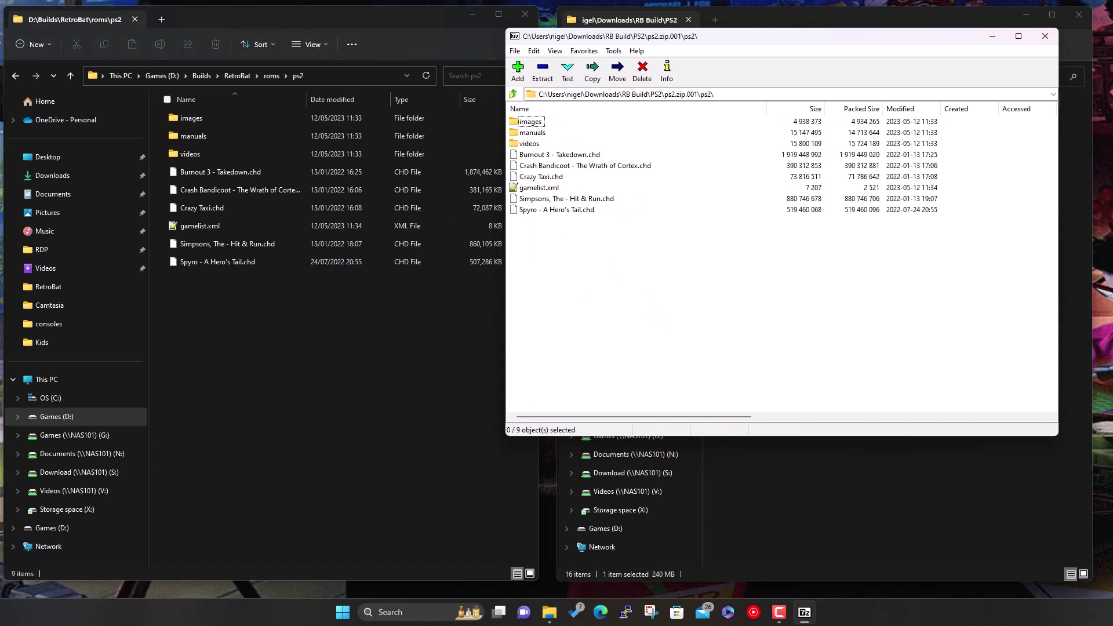
key(F10)
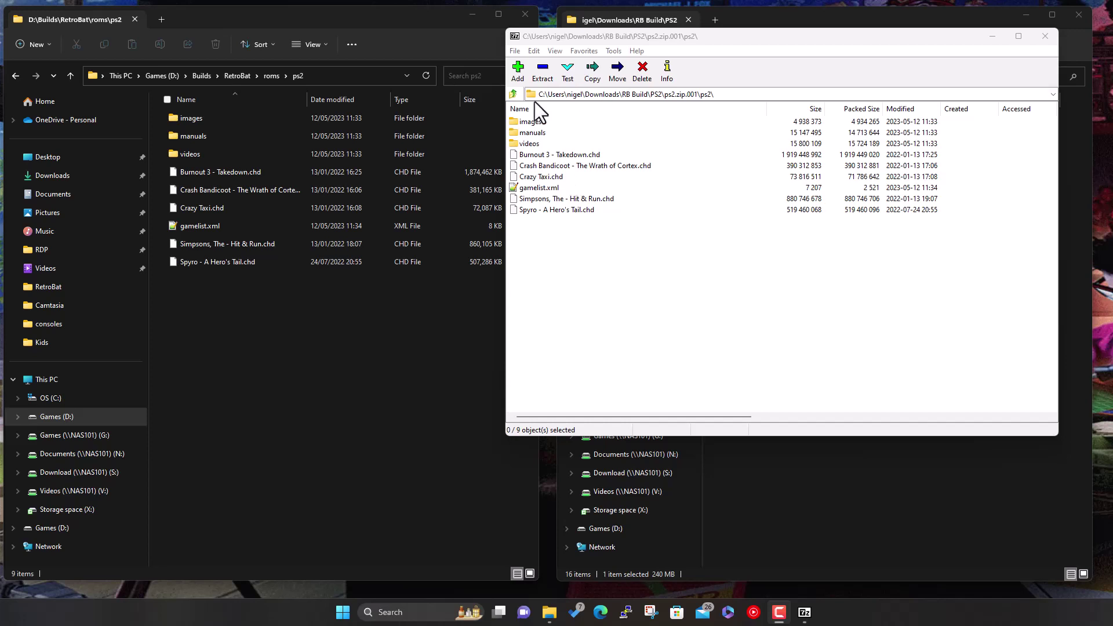
- Go back up to RB Build in the archive manager and view the ps3 folder inside ps3.zip.001
click(514, 94)
click(513, 94)
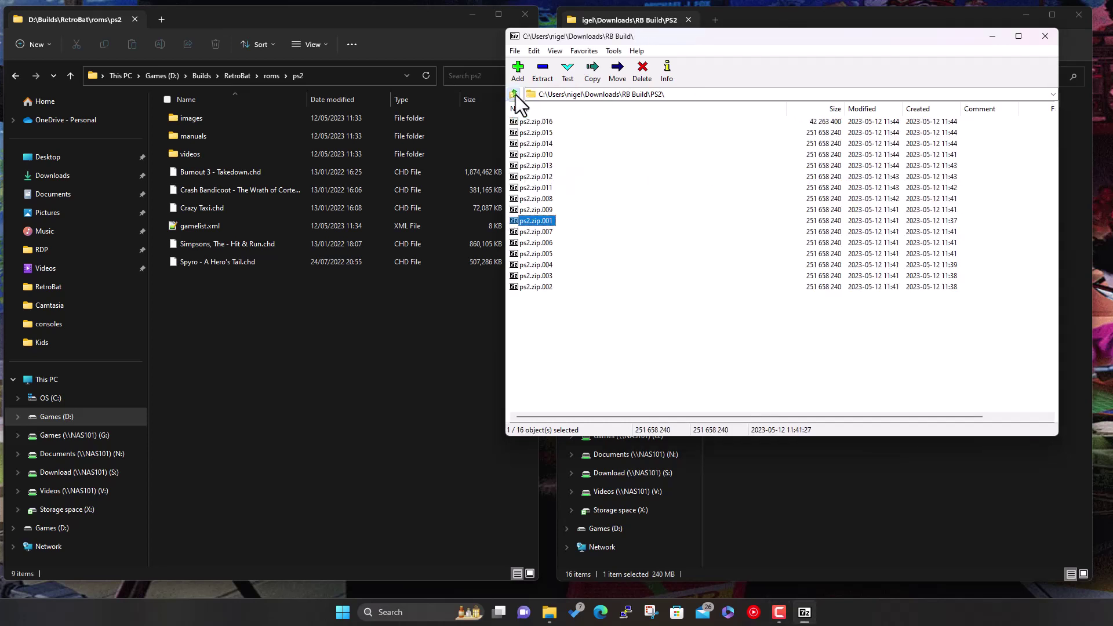
click(513, 94)
click(525, 144)
double_click(525, 144)
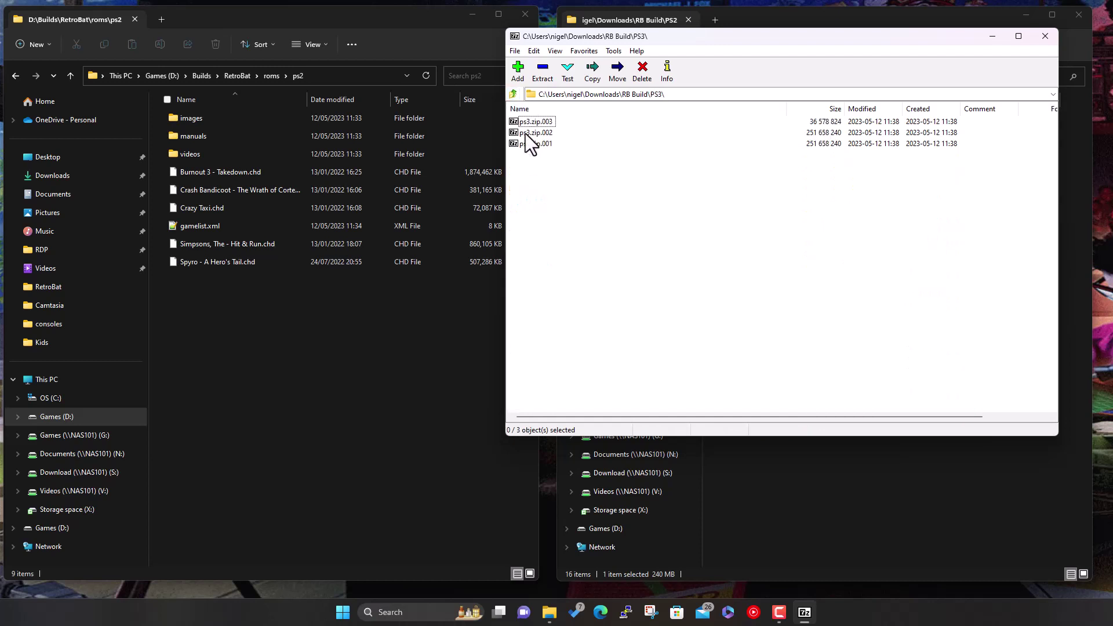
double_click(539, 144)
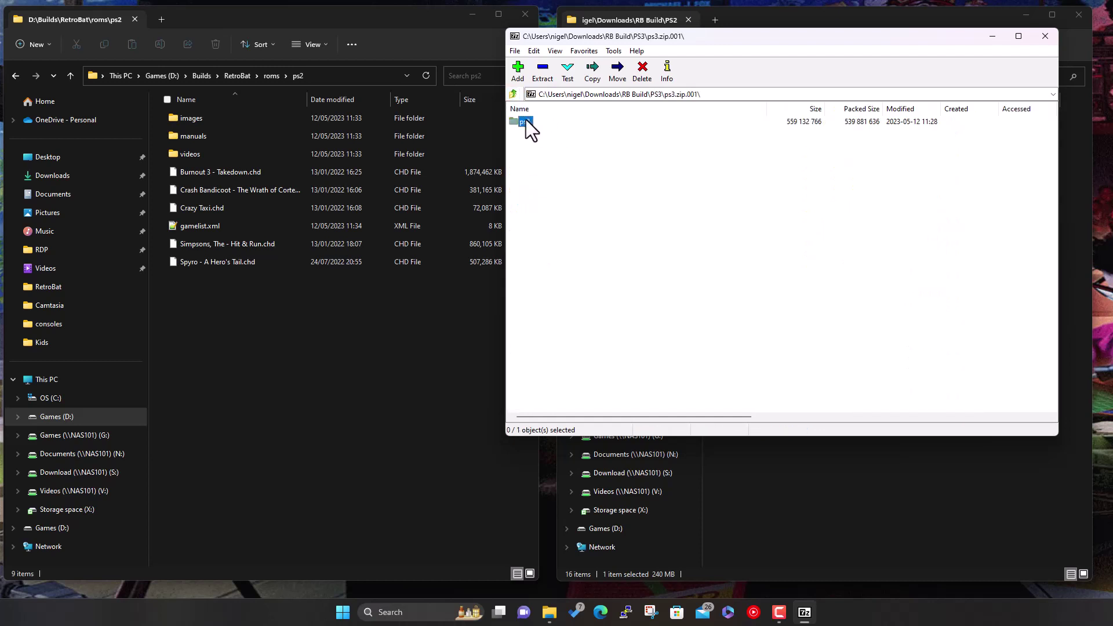
double_click(524, 121)
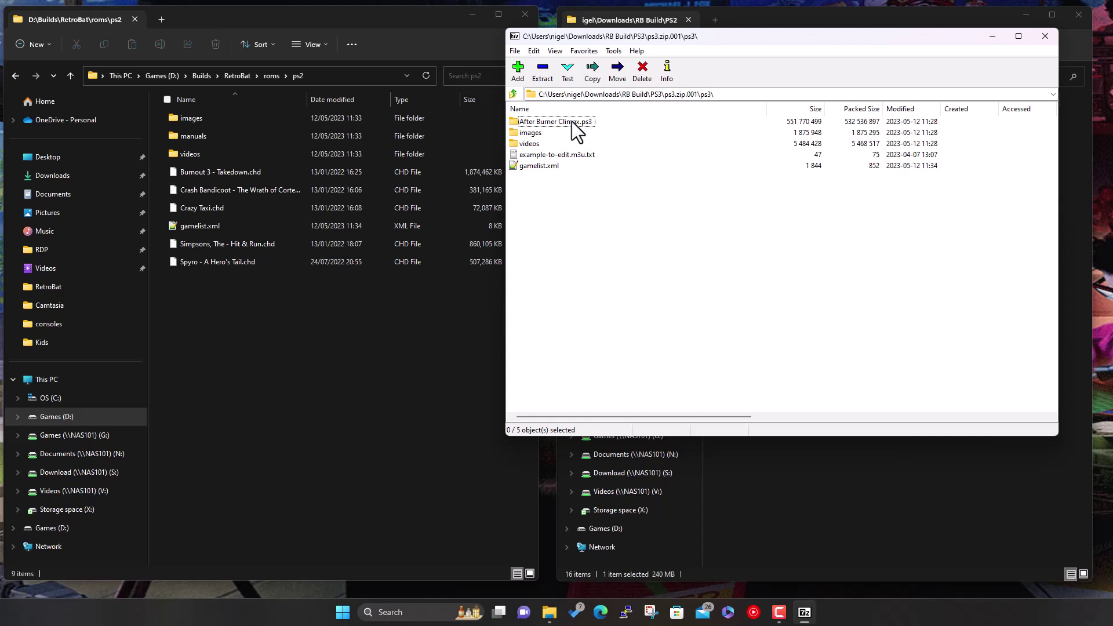
- Return to RB Build in the archive manager and view the psp folder inside psp.zip.001
click(514, 95)
click(514, 94)
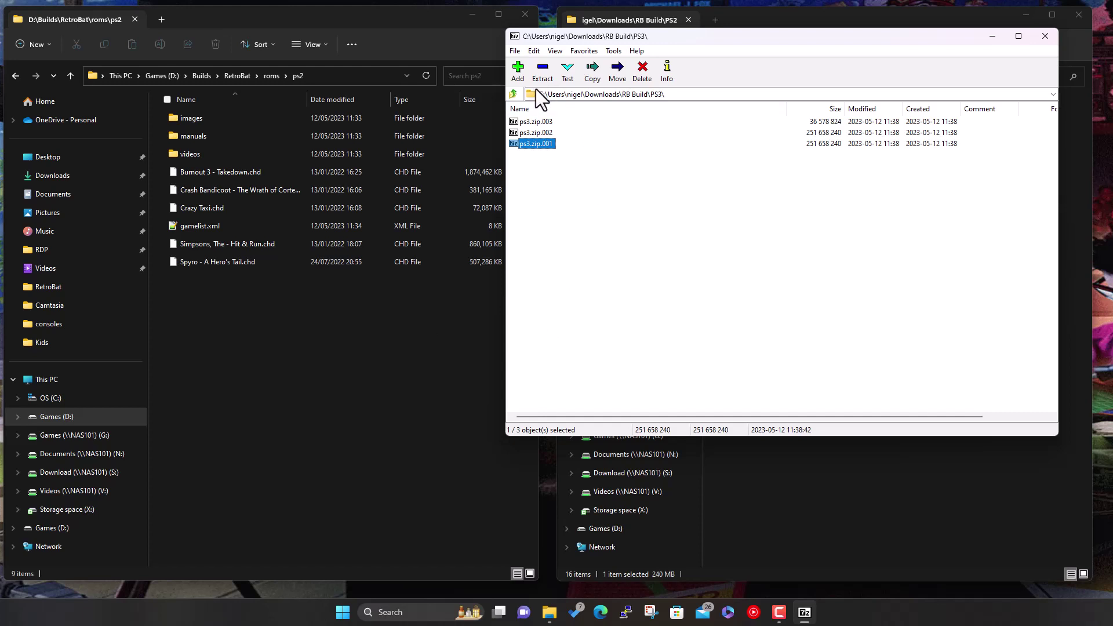
click(513, 94)
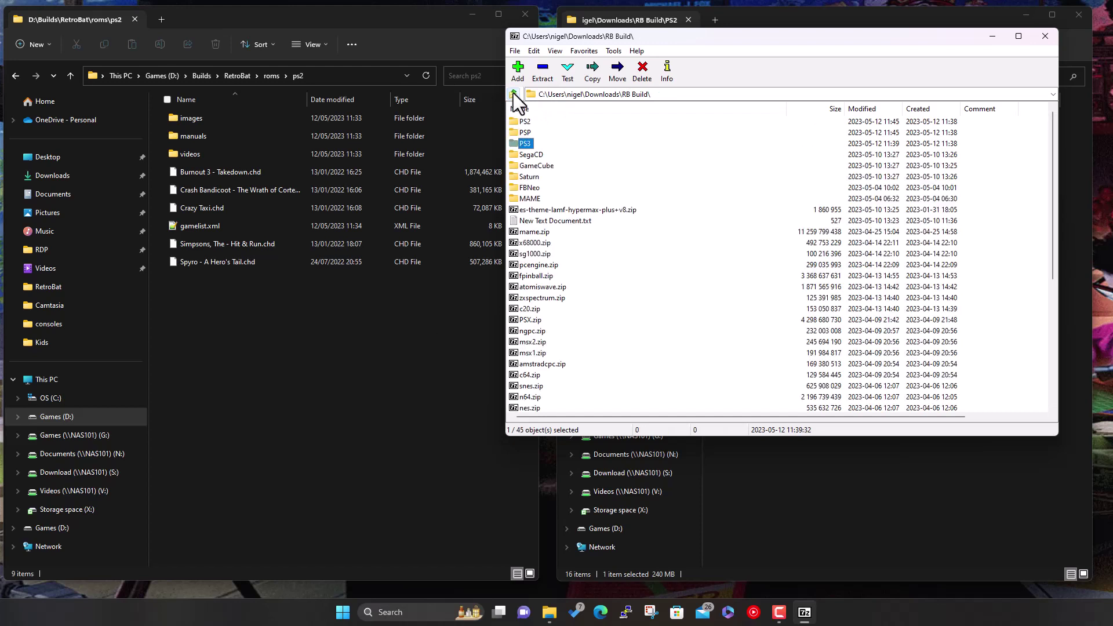
double_click(525, 132)
double_click(545, 243)
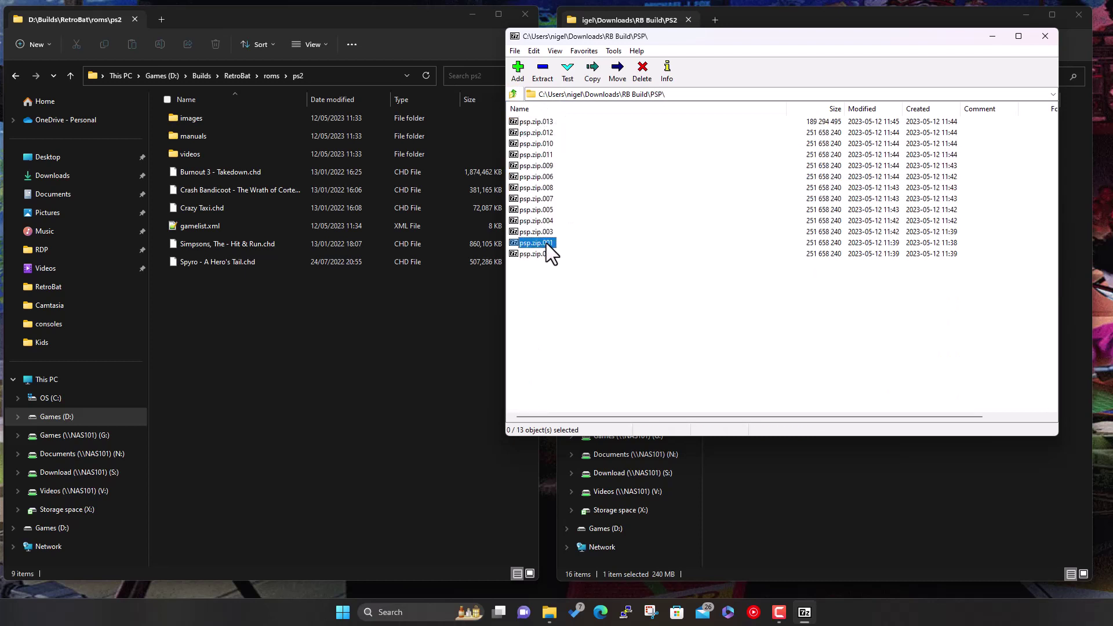
double_click(527, 121)
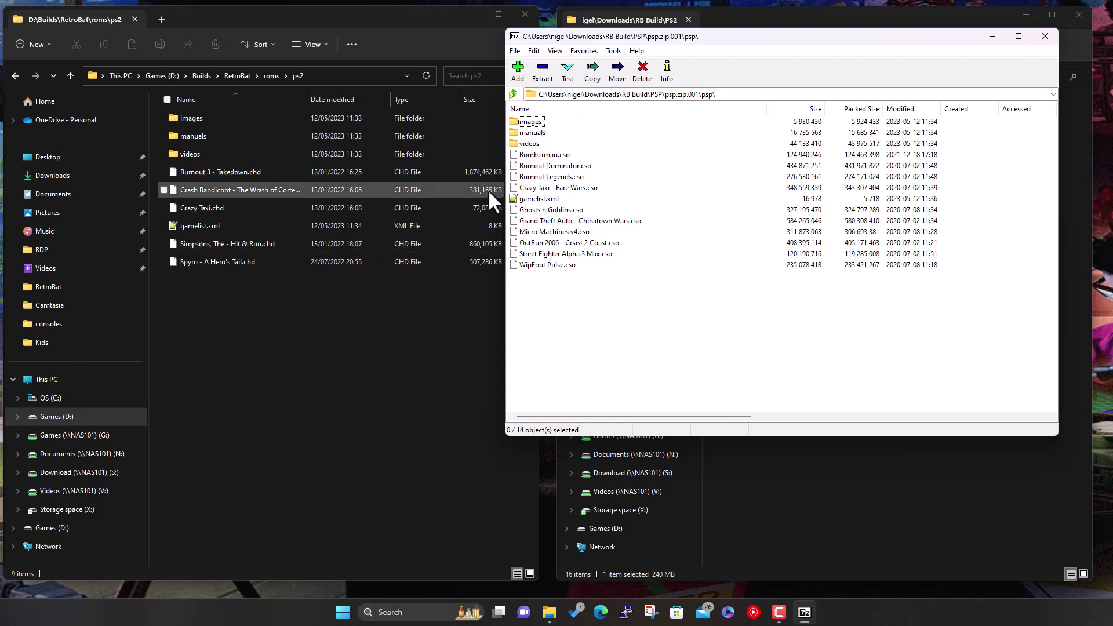
- Return the RetroBat window to the roms folder and close the archive manager
click(514, 94)
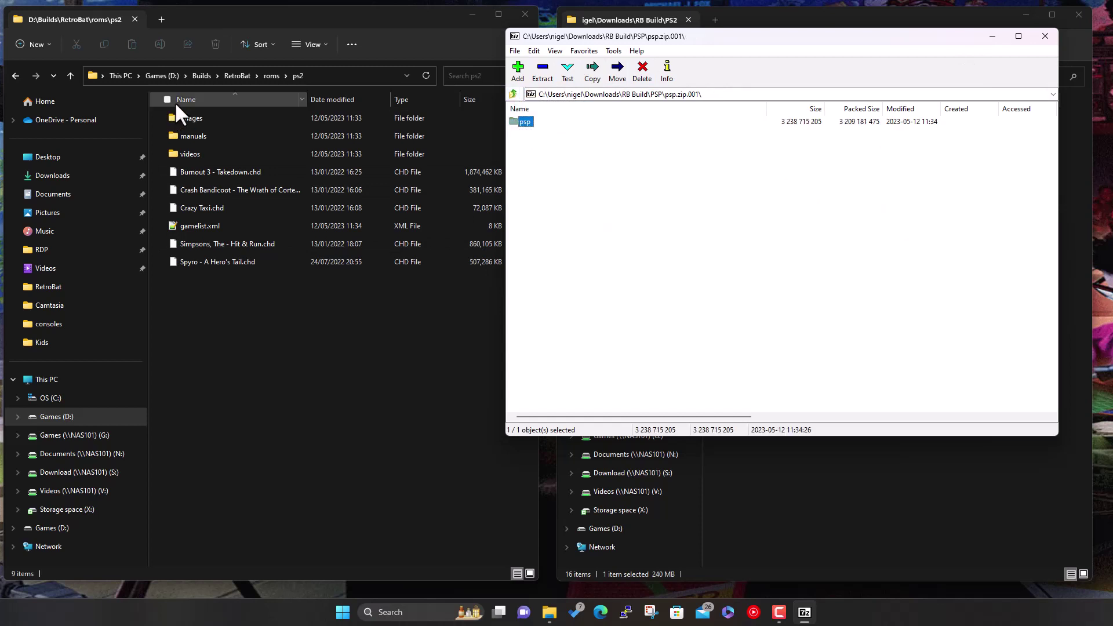
click(271, 76)
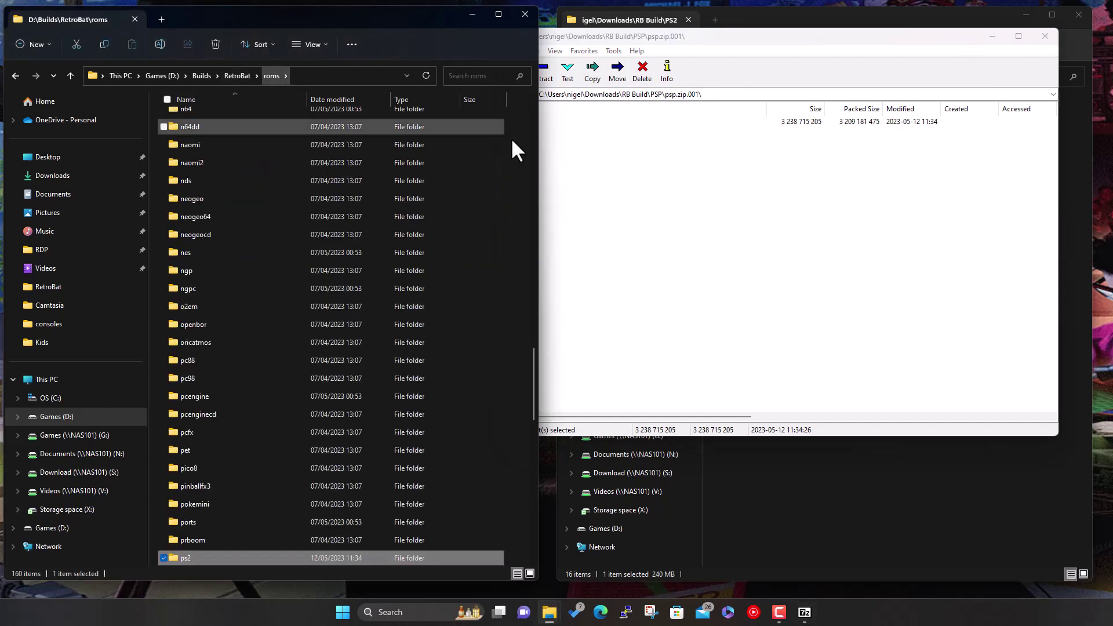
click(572, 145)
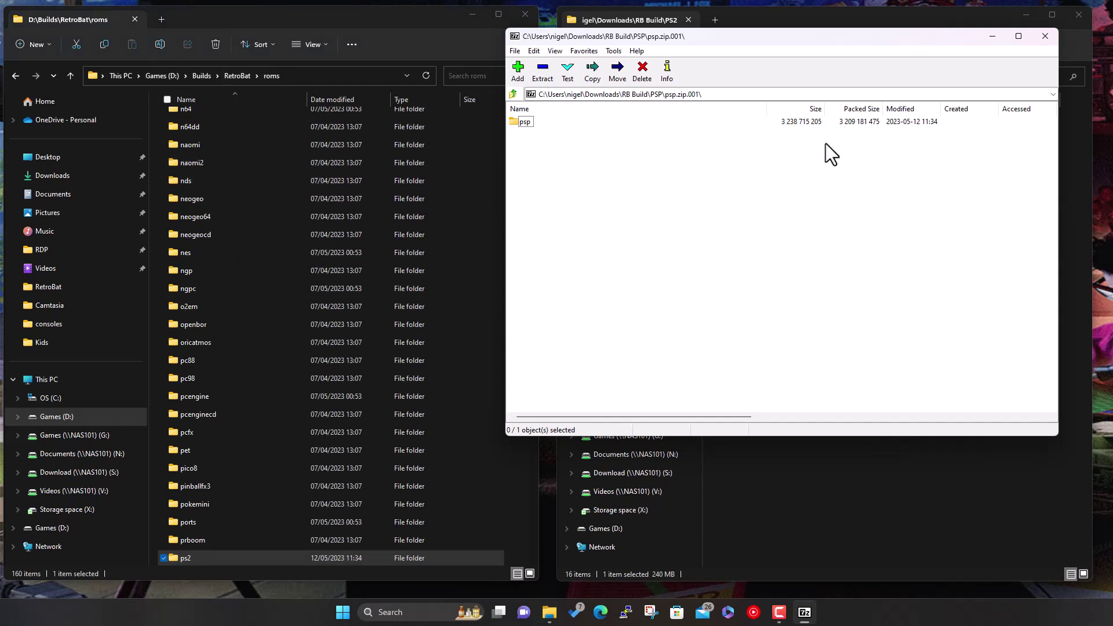
click(1044, 36)
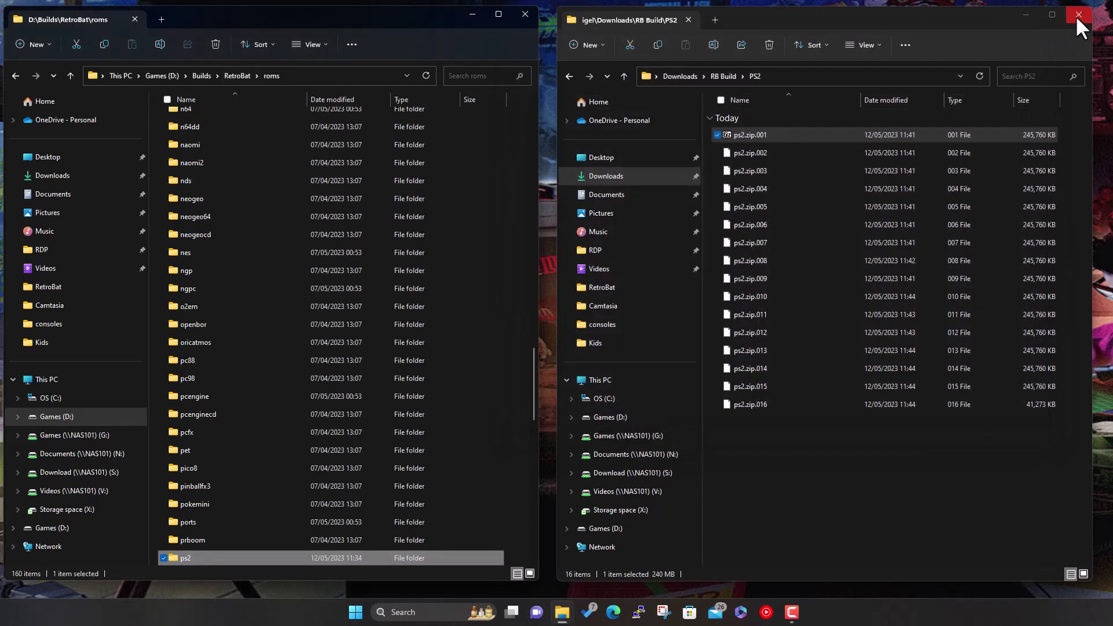
- Close the PS2 downloads window, run retrobat.exe from the RetroBat folder and minimise the folder window
click(1076, 15)
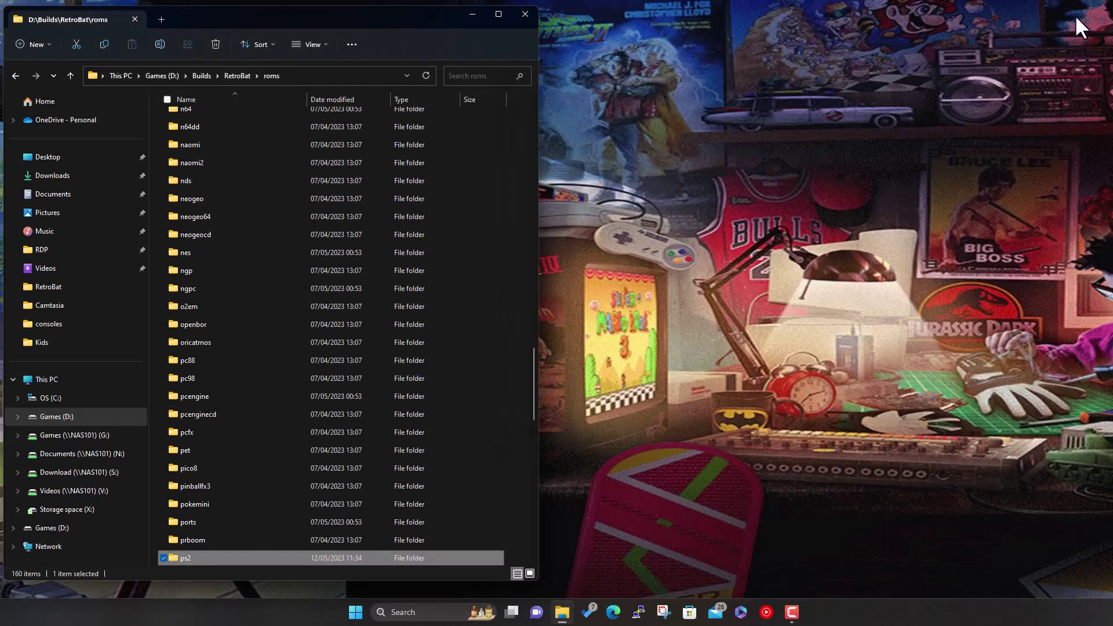
click(237, 76)
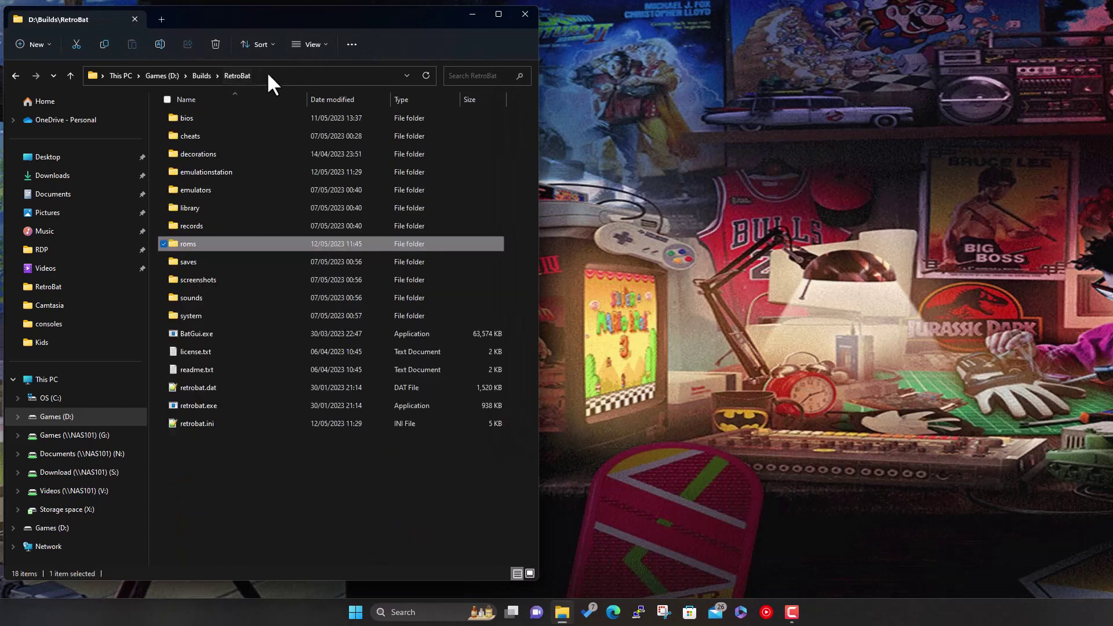
click(194, 405)
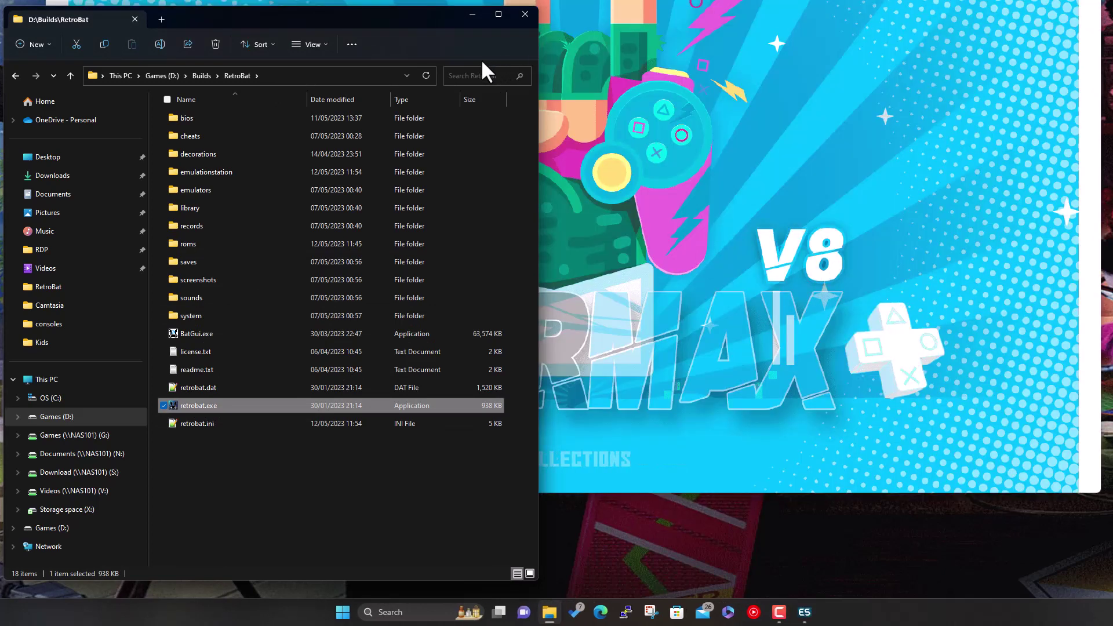
click(473, 15)
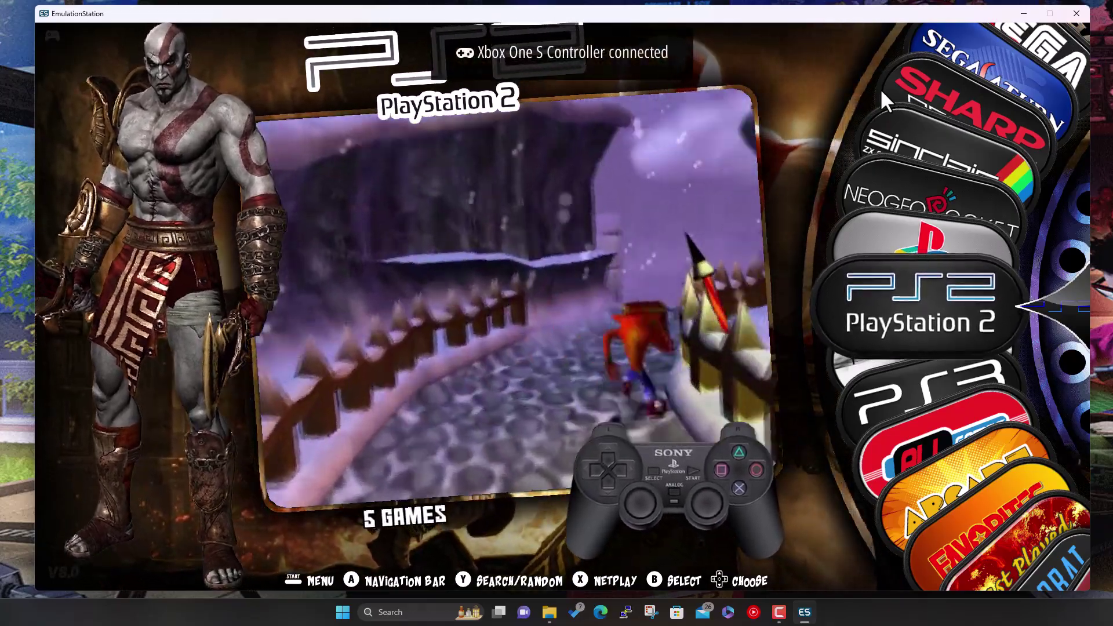
- Find PlayStation 2 on the system wheel and open its game list
key(Down)
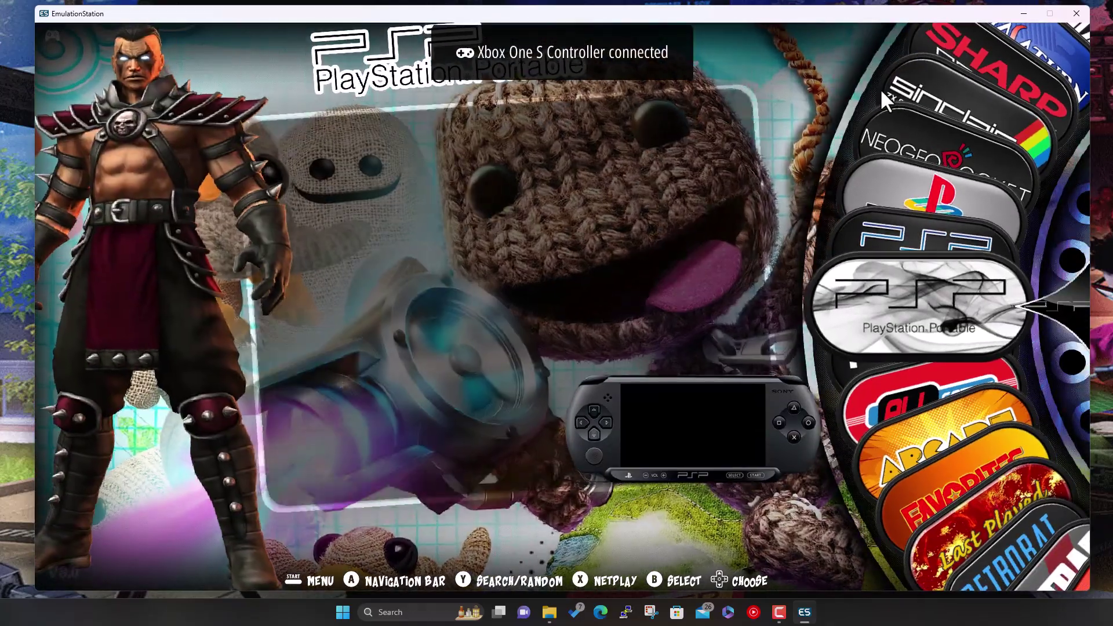
key(Up)
key(Up)
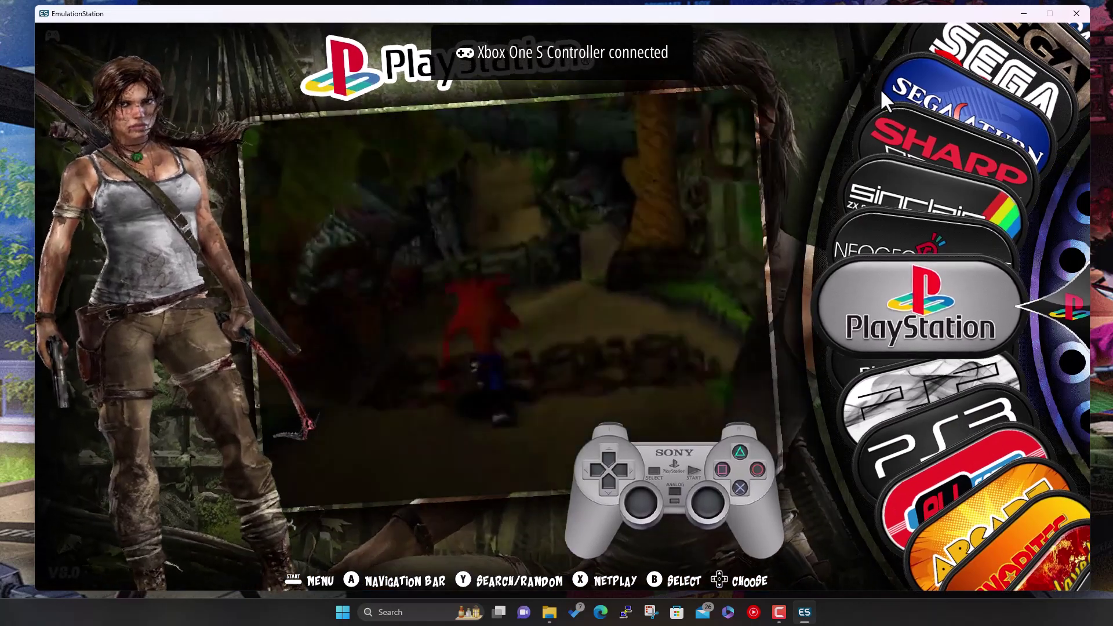
key(Down)
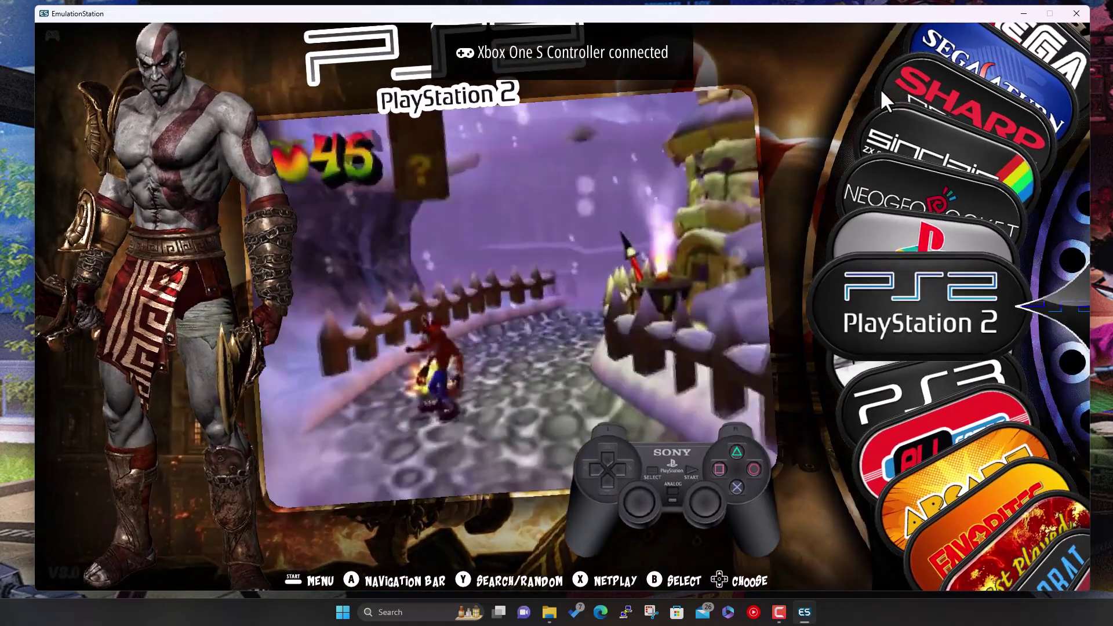
key(Return)
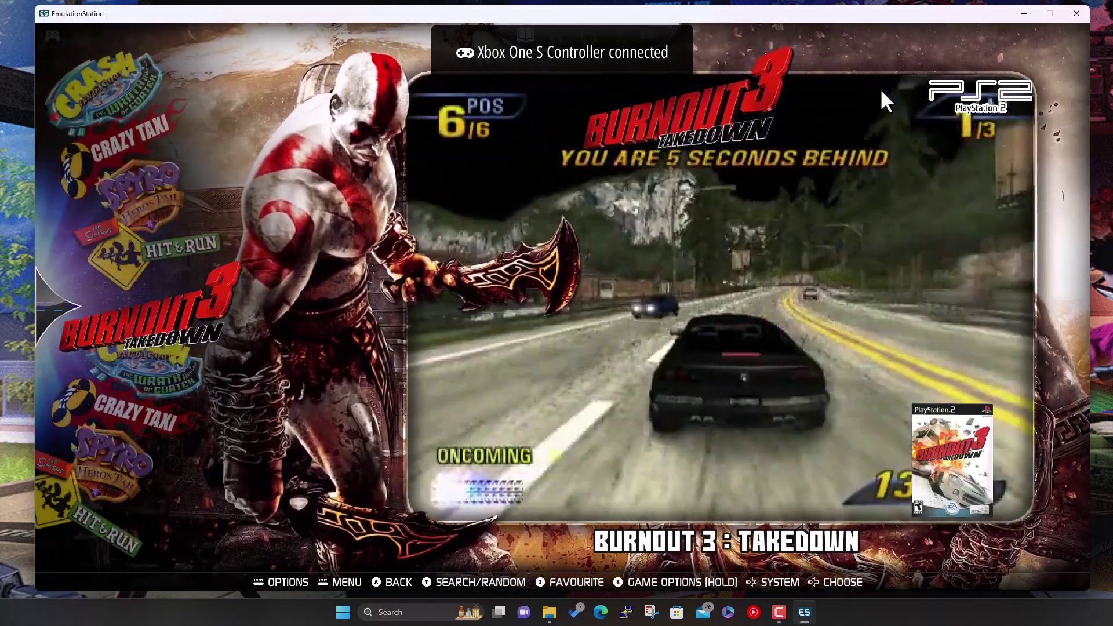
- Browse through the PlayStation 2 games and their artwork and preview videos
key(Down)
key(Down)
key(Down)
key(Down)
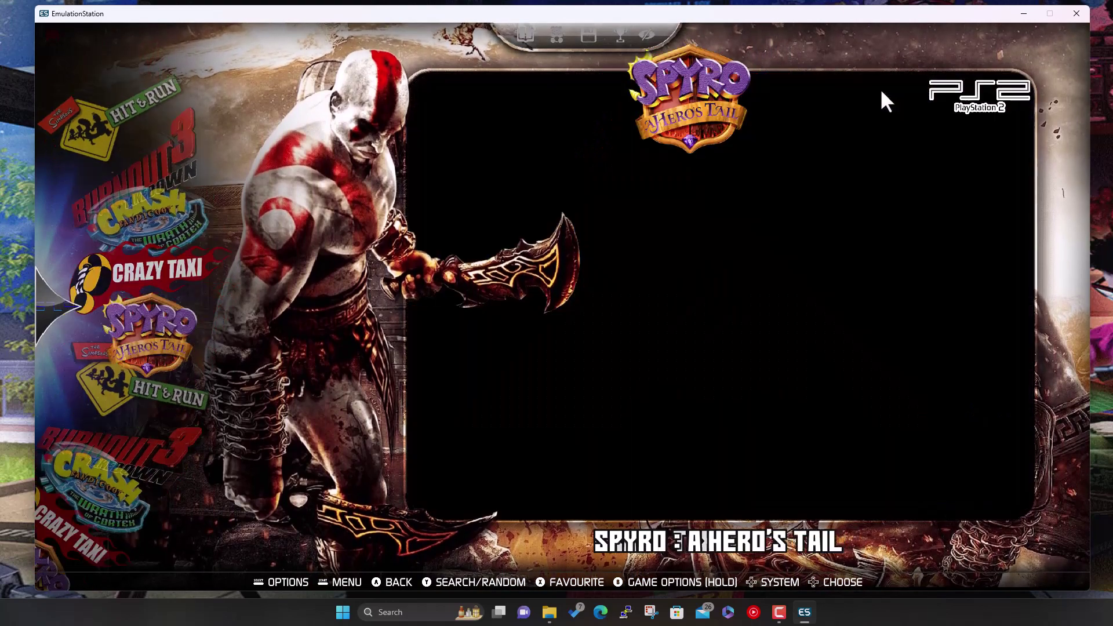
key(Down)
key(Down)
key(Down)
key(Down)
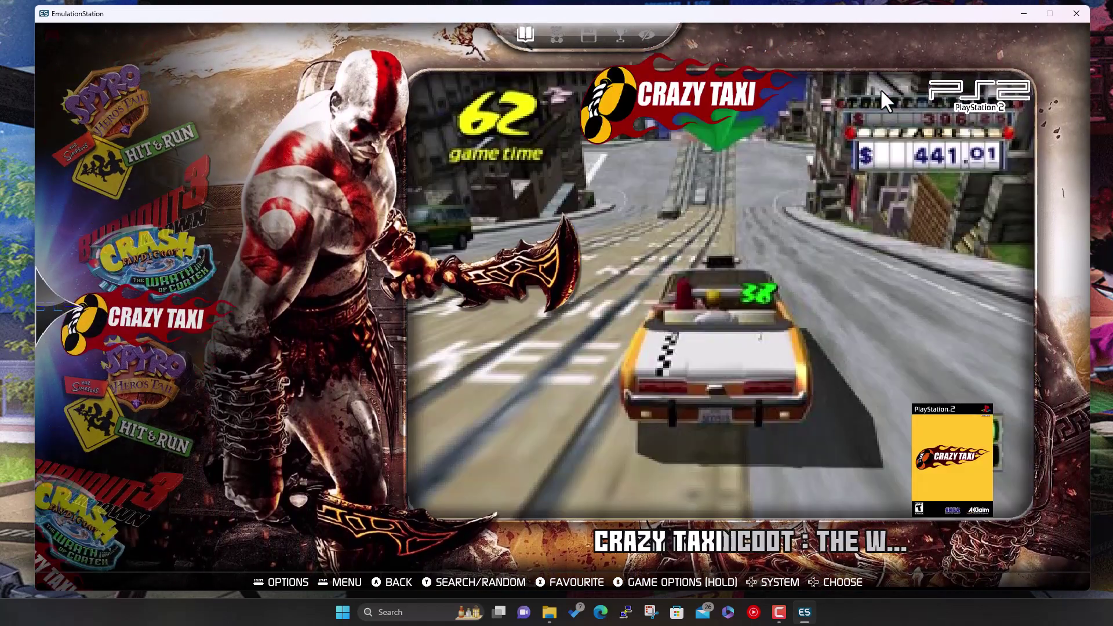
- Switch to the PlayStation Portable system and browse its games from Bomberman to OutRun 2006
key(BackSpace)
key(Down)
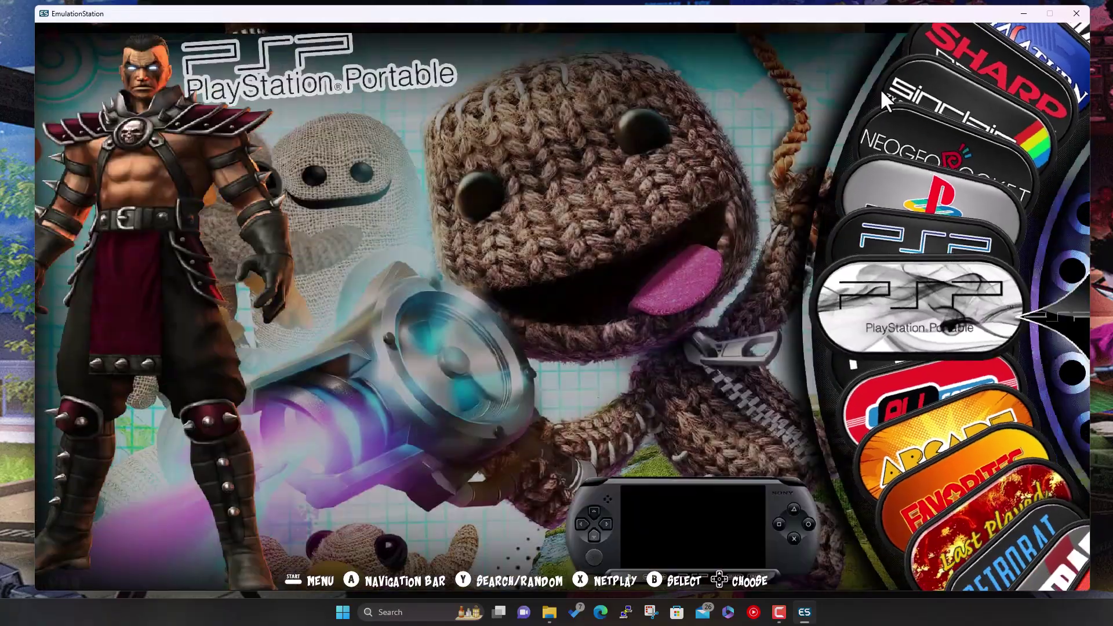
key(Return)
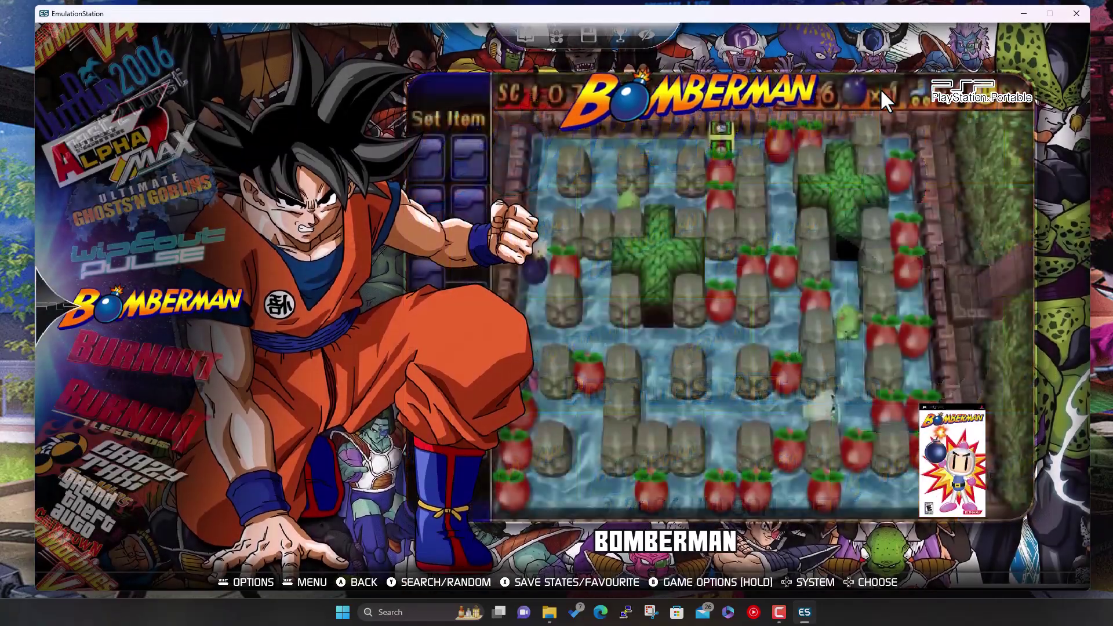
key(Down)
key(Down)
key(Down)
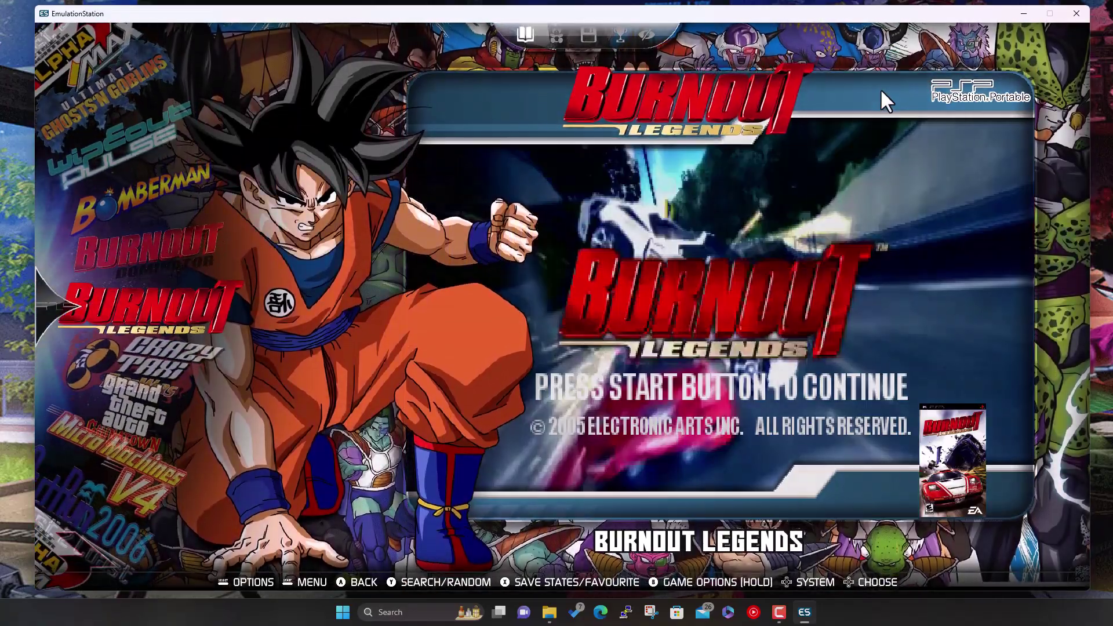
key(Down)
key(Down)
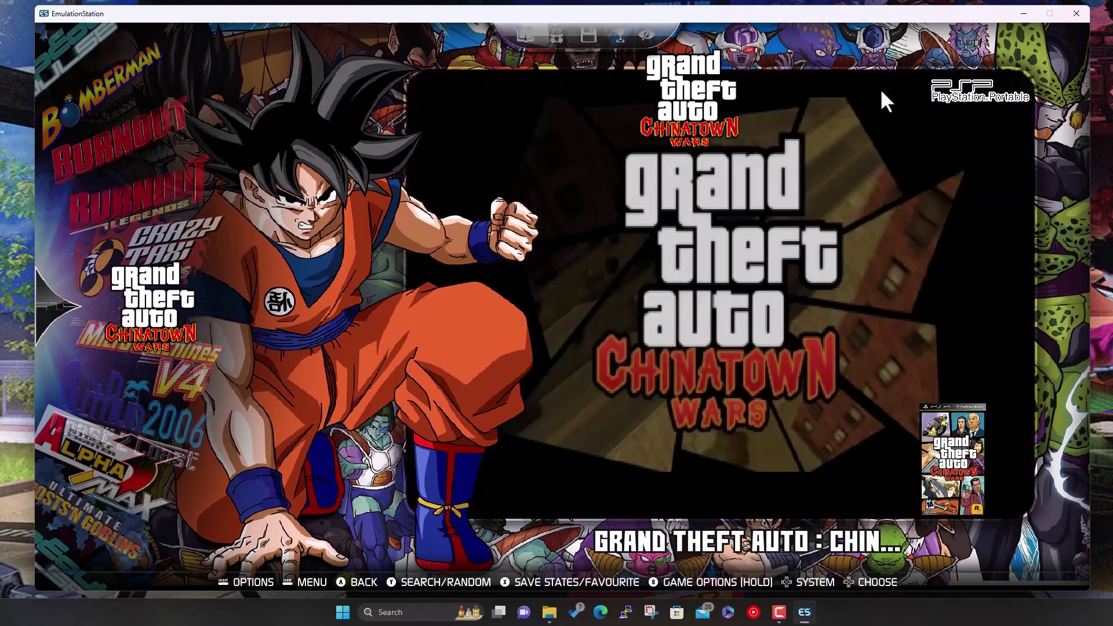
key(Down)
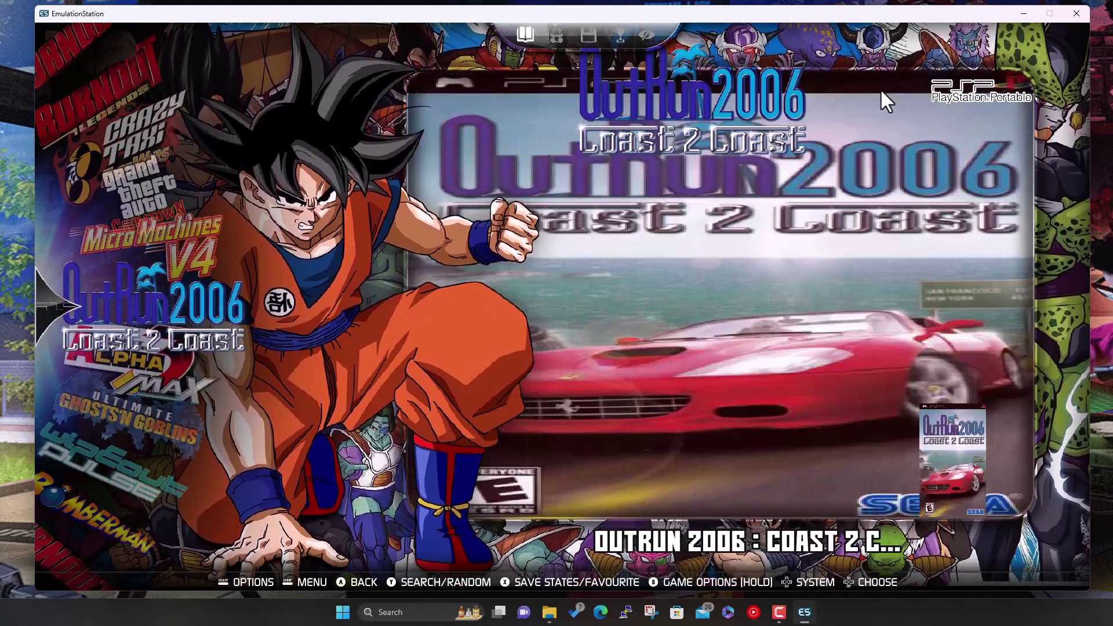
- Return to the system wheel and open the PlayStation 3 game list
key(BackSpace)
key(Down)
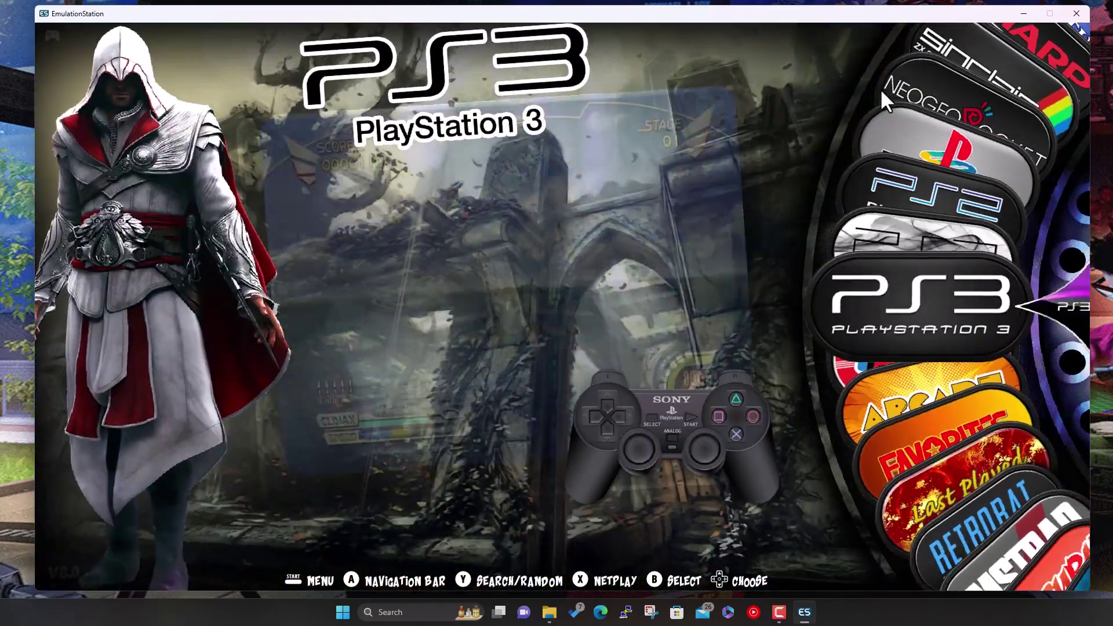
key(Return)
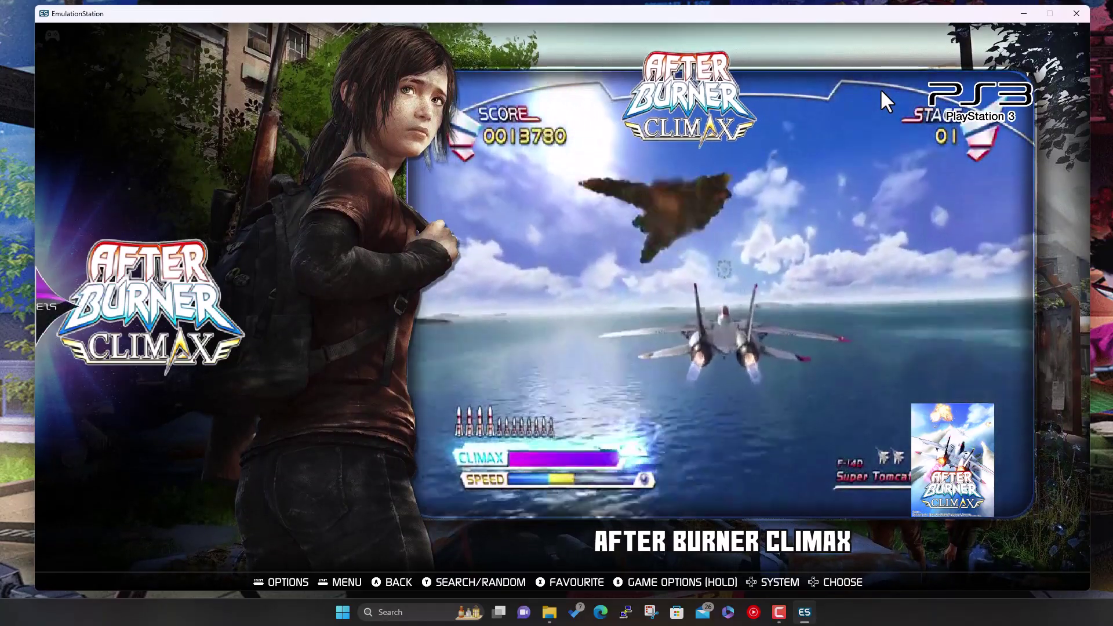
- Return to the PlayStation Portable game list, launch Micro Machines V4 and bring up its title screen
key(BackSpace)
key(Up)
key(Up)
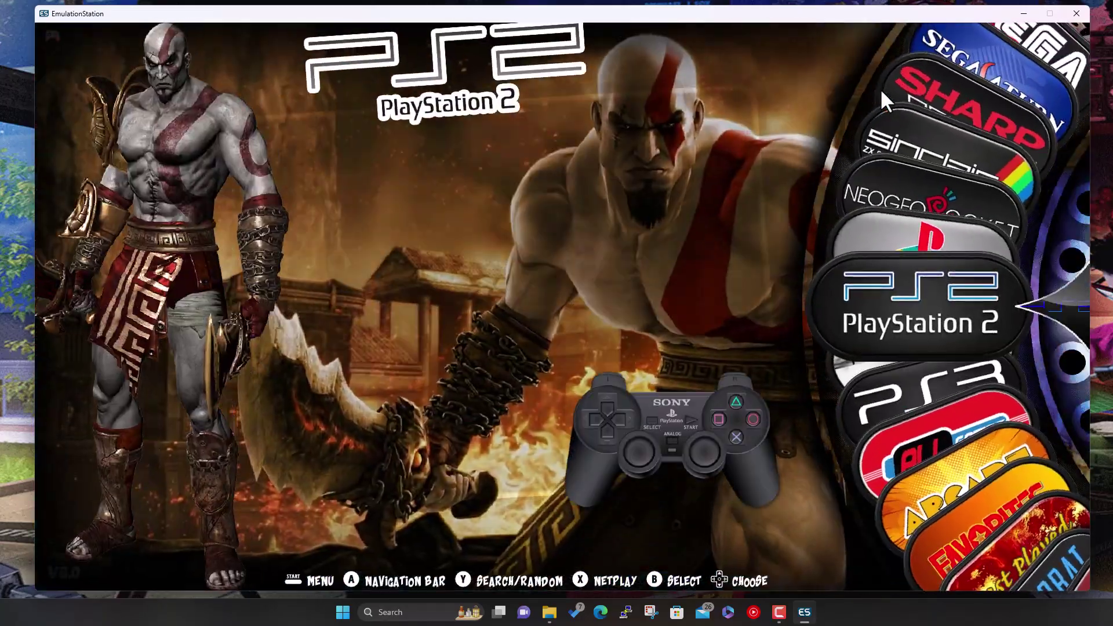
key(Down)
key(Return)
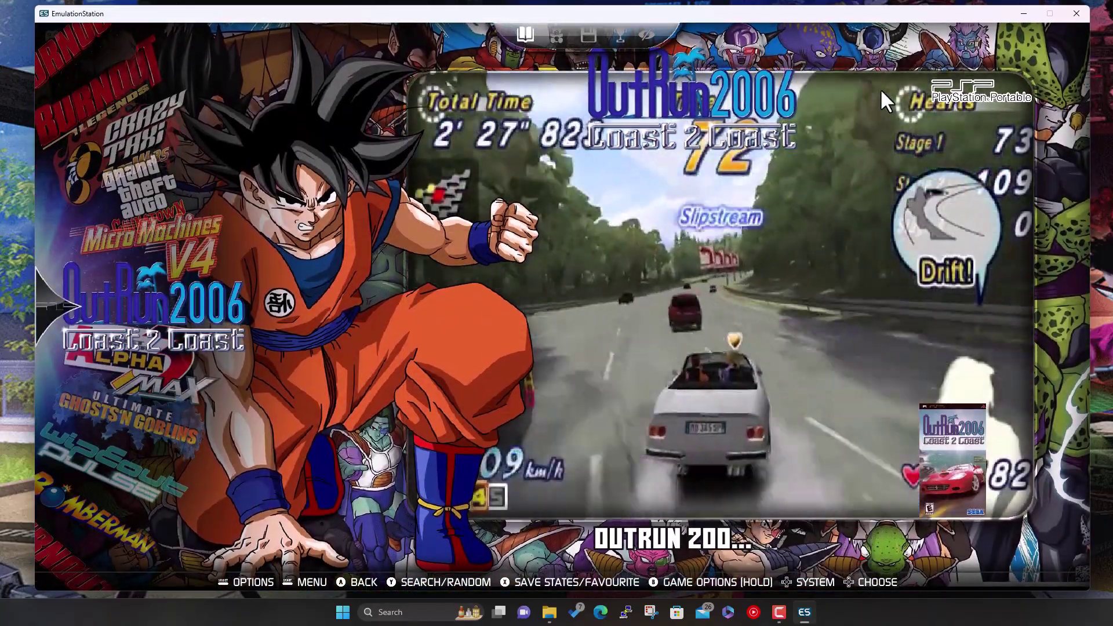
key(Up)
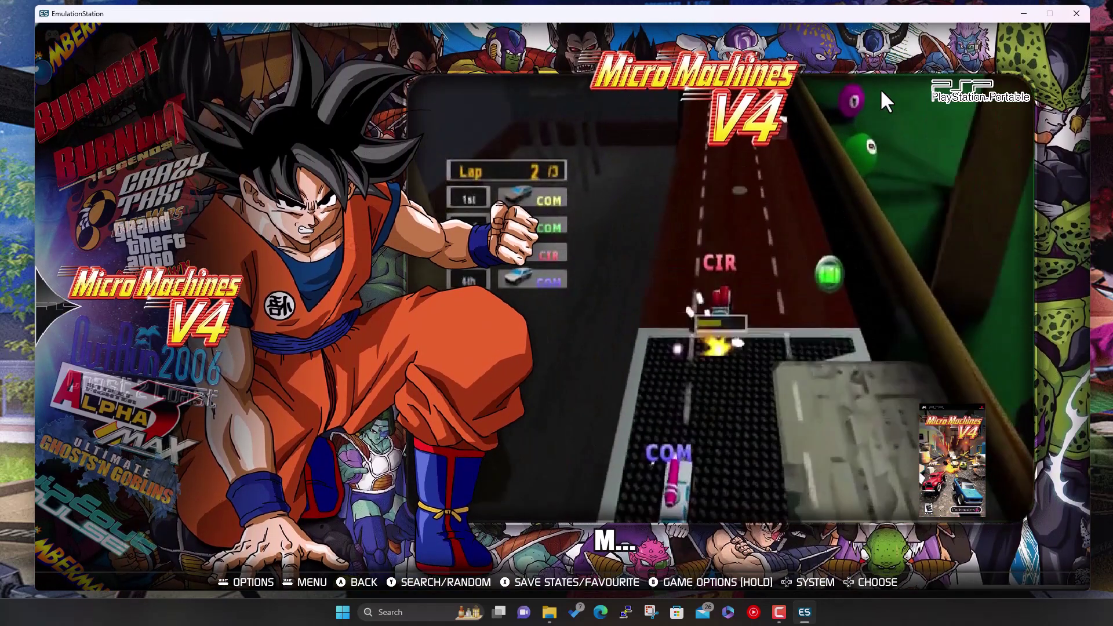
key(Return)
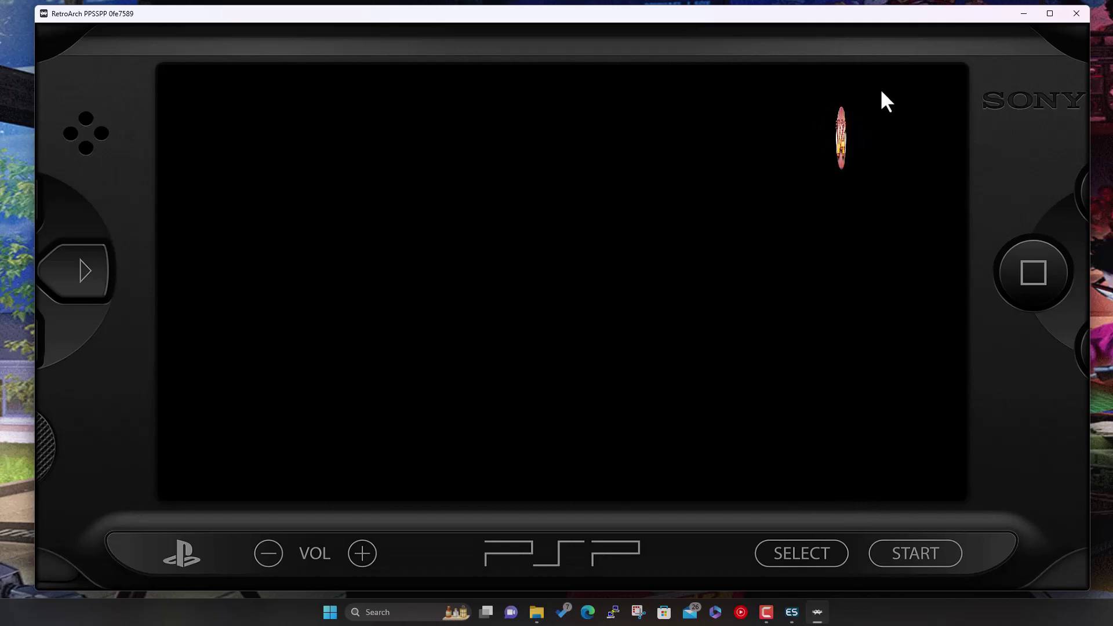
key(z)
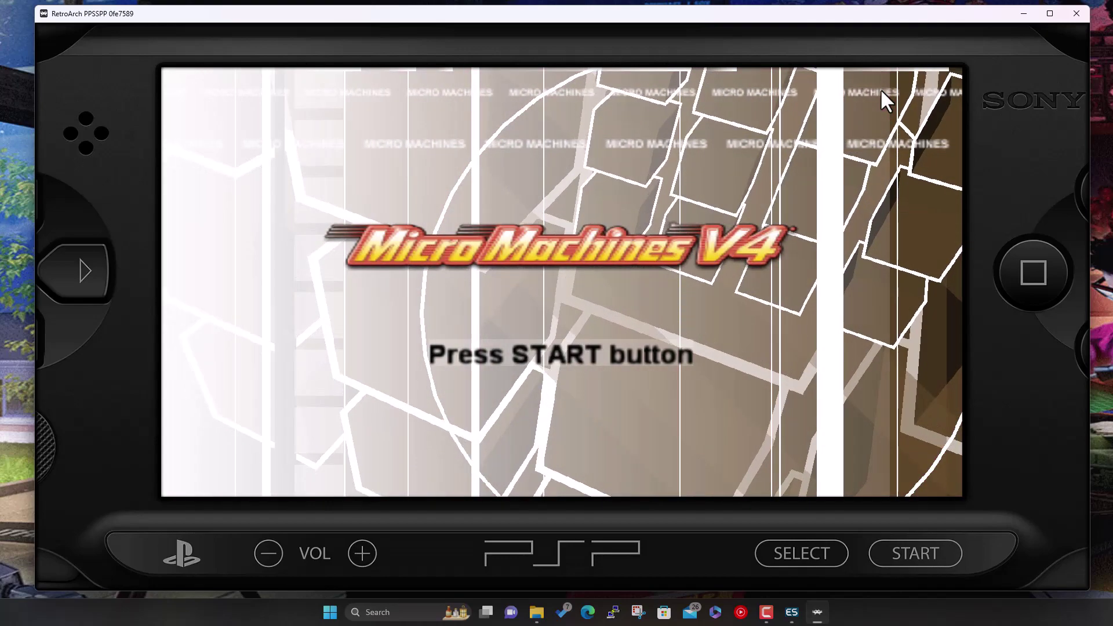
- Exit the running game, leave the PSP list and open the RetroBat system from the system wheel
key(Escape)
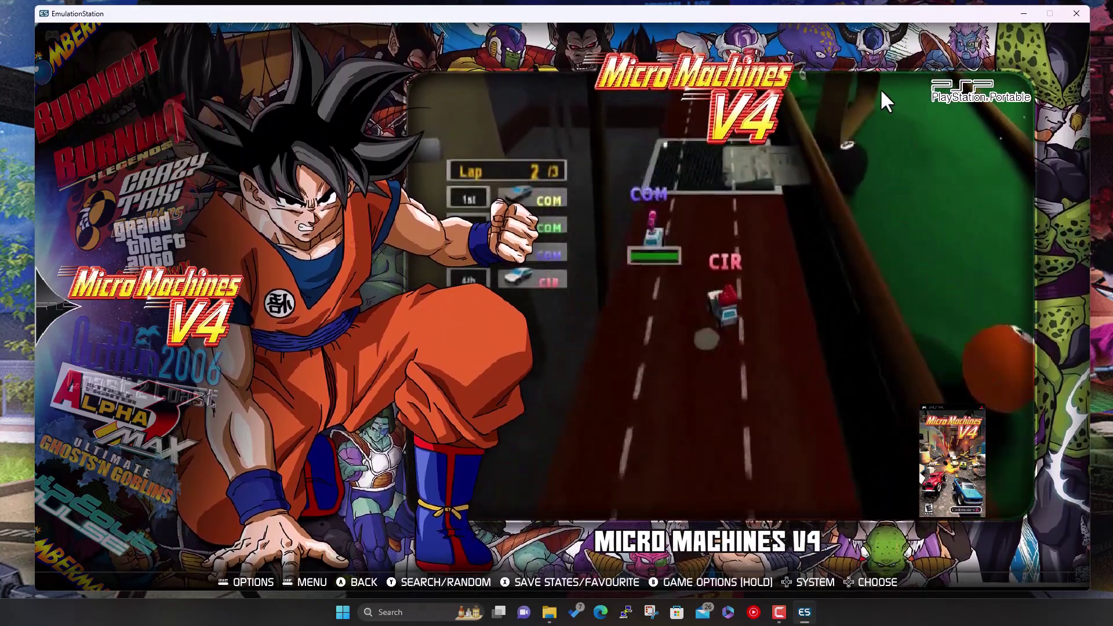
key(BackSpace)
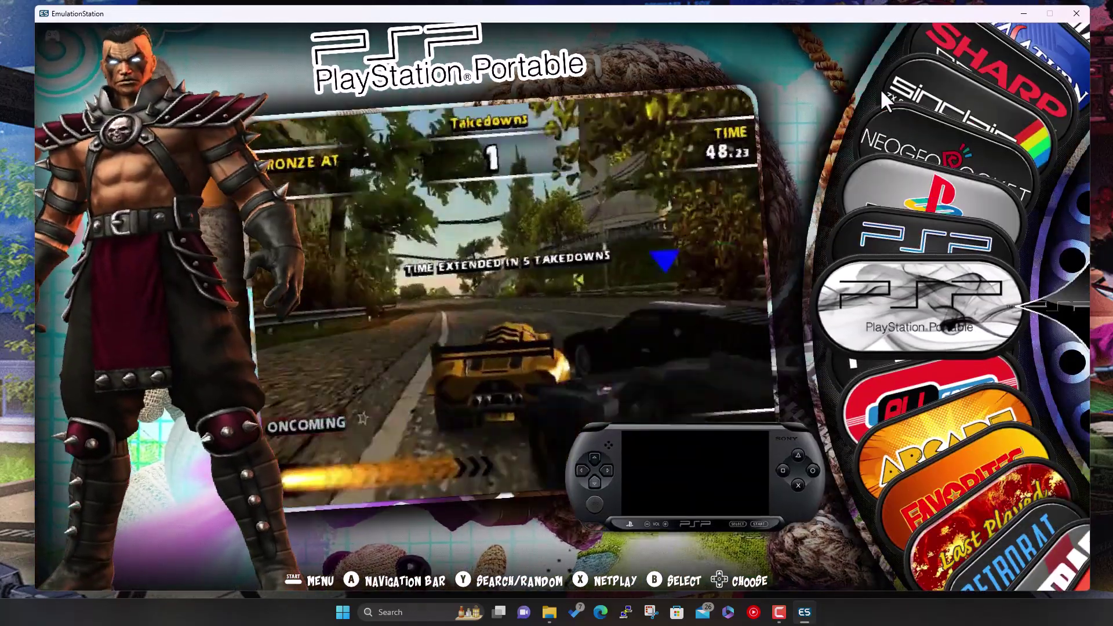
key(Up)
key(Up)
key(Up)
key(Down)
key(Down)
key(Down)
key(Down)
key(Down)
key(Down)
key(Down)
key(Down)
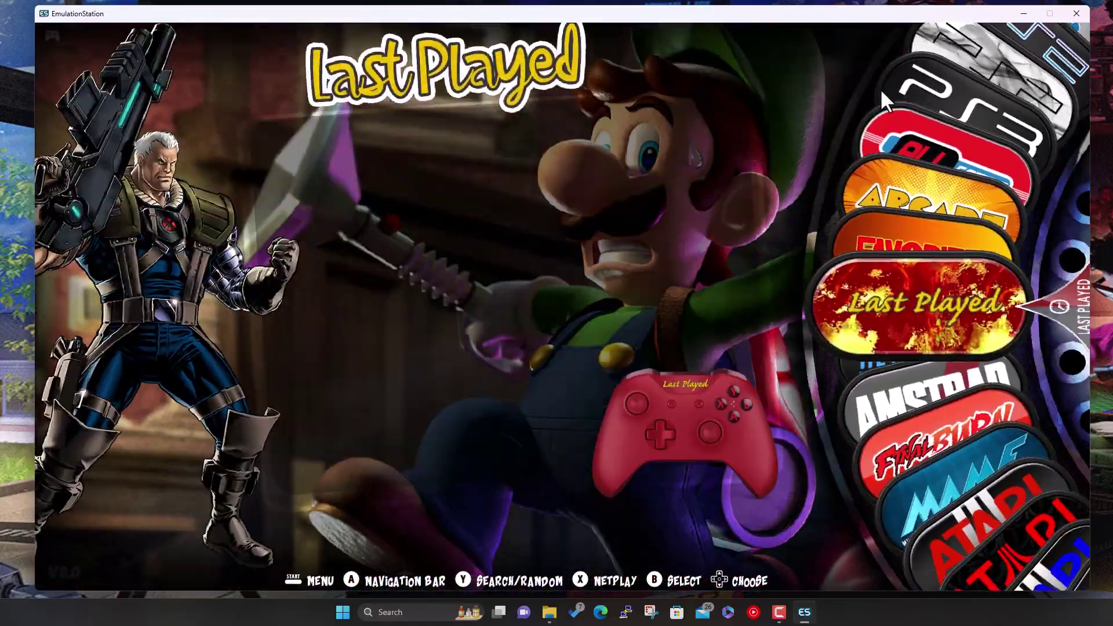
key(Down)
key(Return)
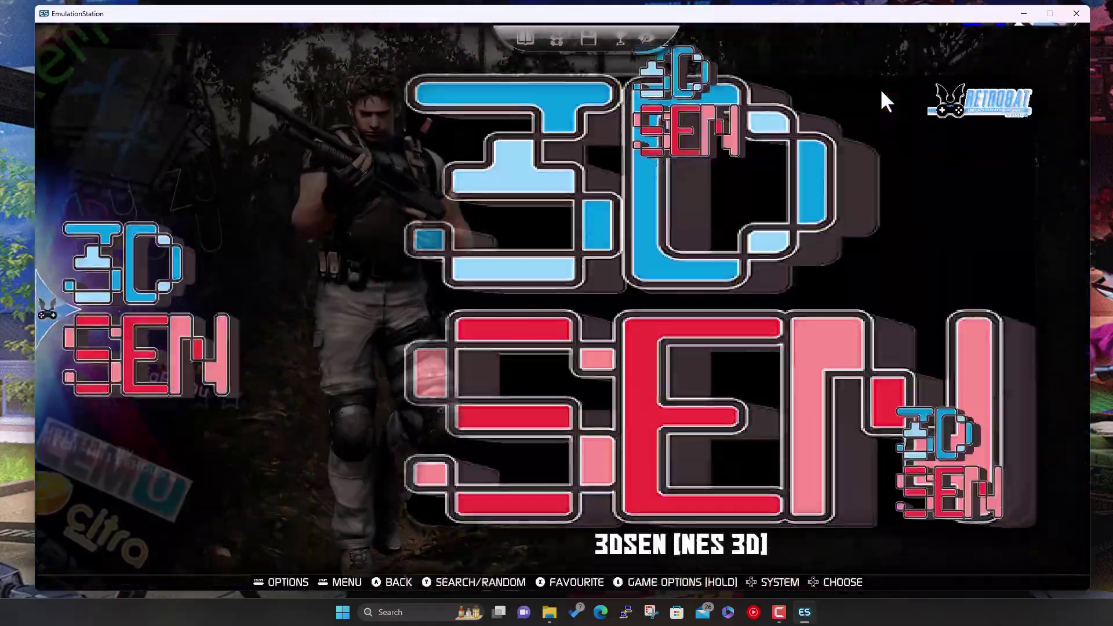
- Find PPSSPP in the RetroBat system's emulator list and launch it
key(Down)
key(Down)
key(Down)
key(Down)
key(Down)
key(Down)
key(Down)
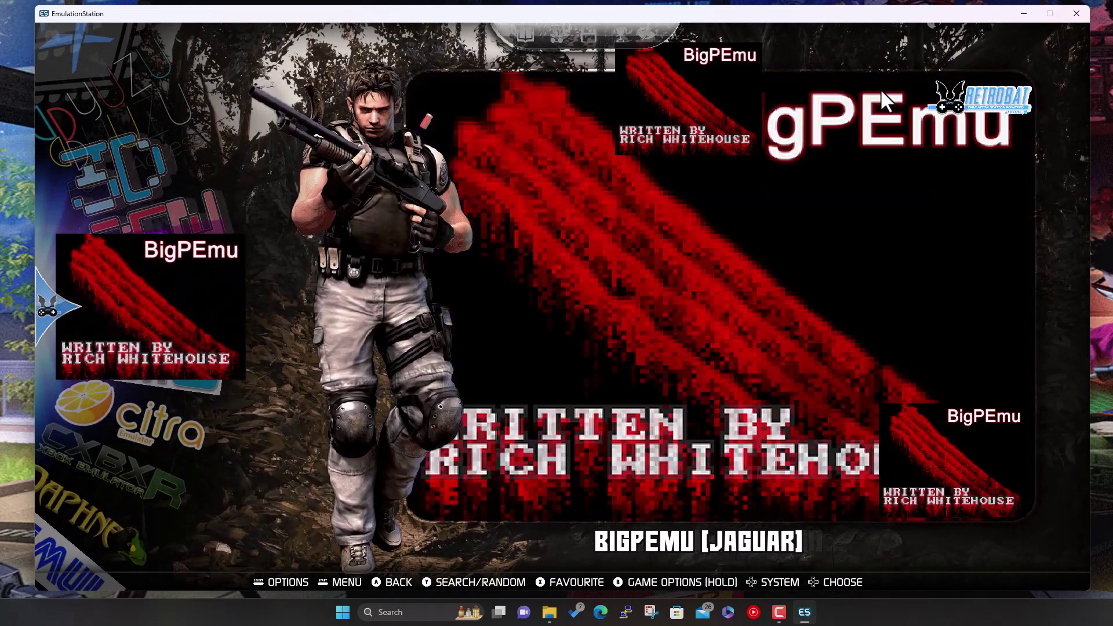
key(Down)
key(Down)
key(Down)
key(Down)
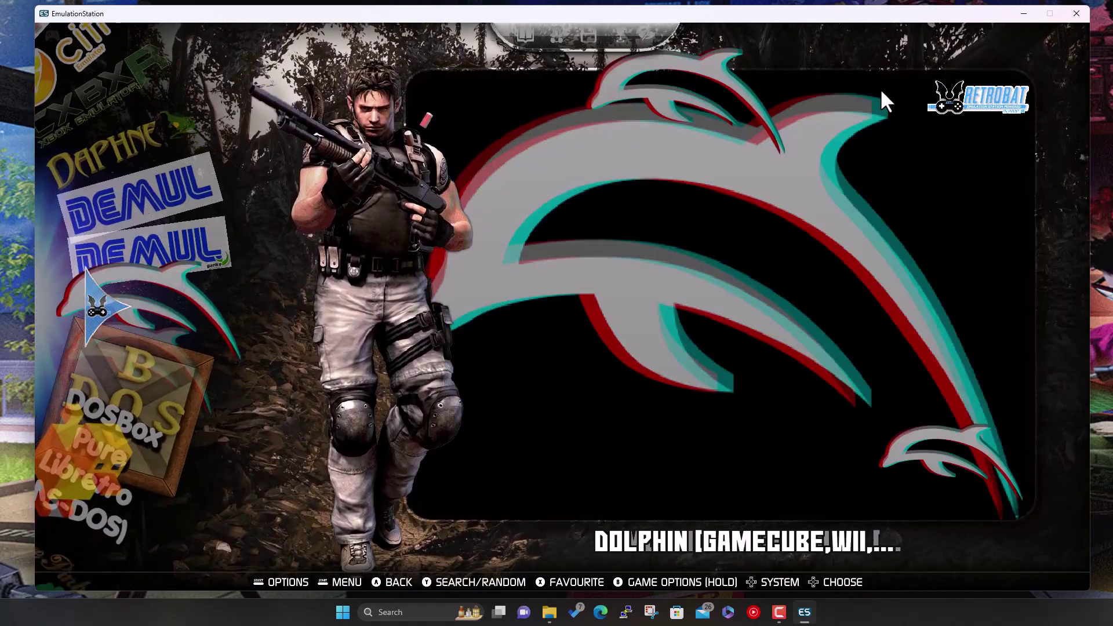
key(Down)
key(Down)
key(Down)
key(Down)
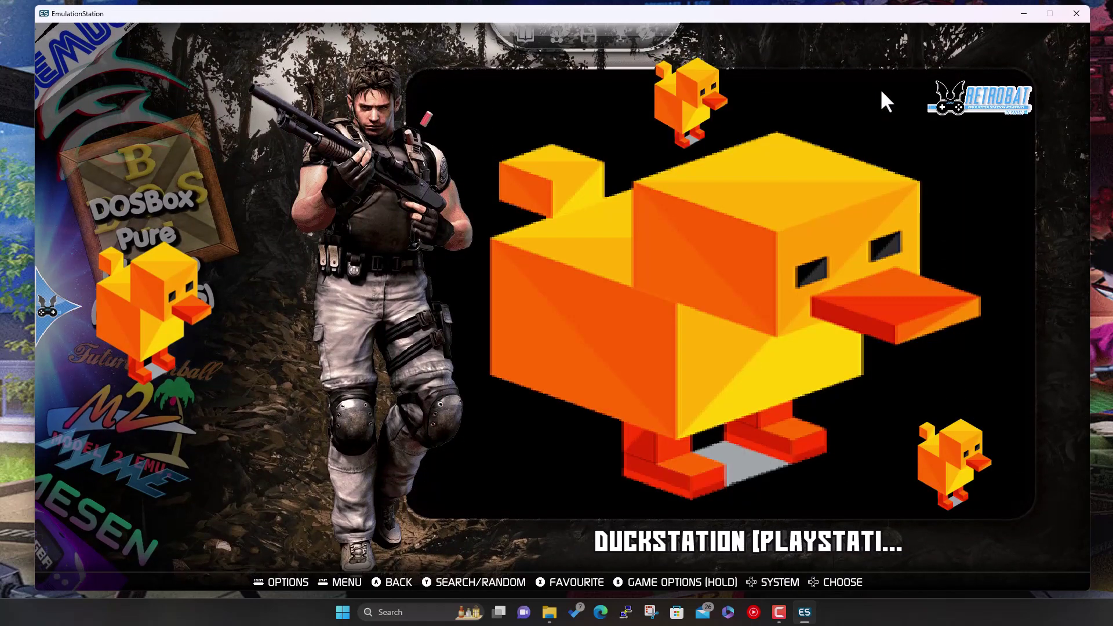
key(Down)
key(Down)
key(Down)
key(Down)
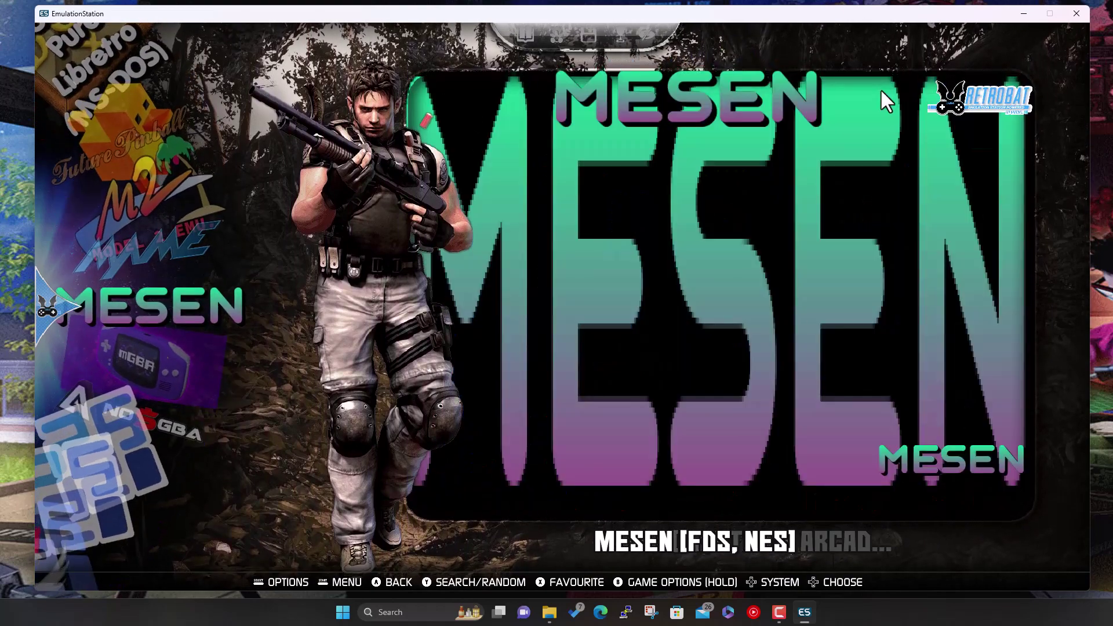
key(Down)
key(Down)
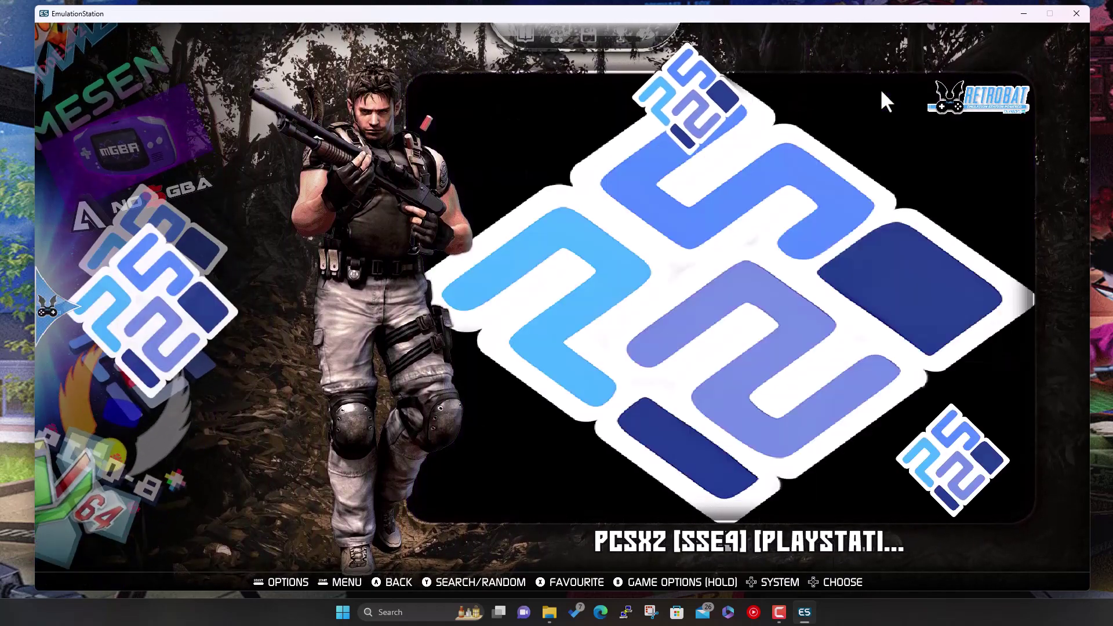
key(Down)
key(Down)
key(Down)
key(Down)
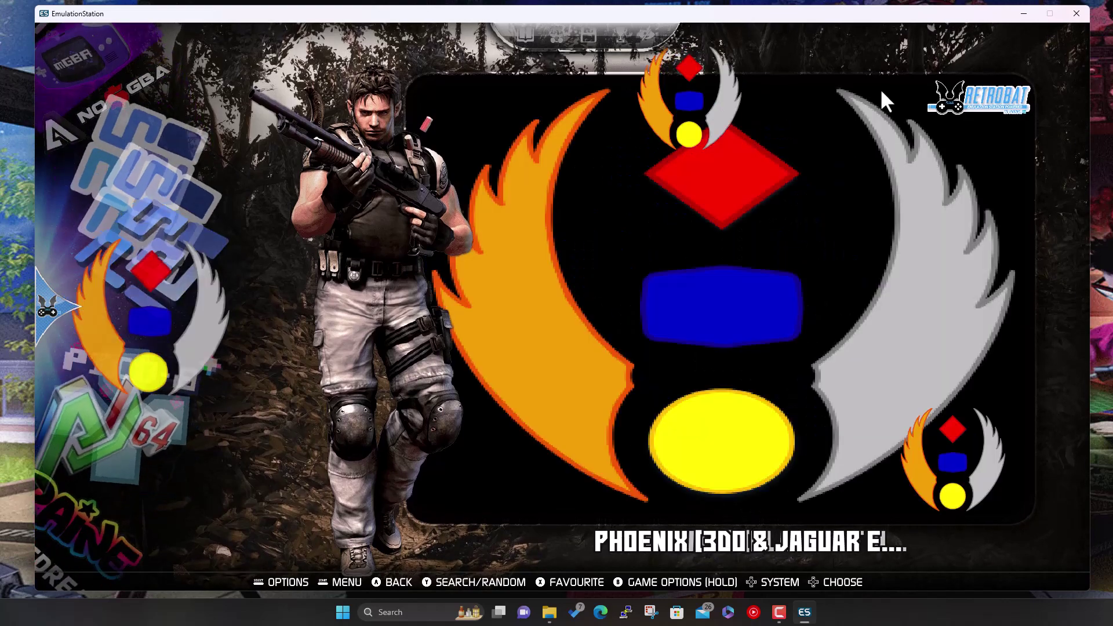
key(Down)
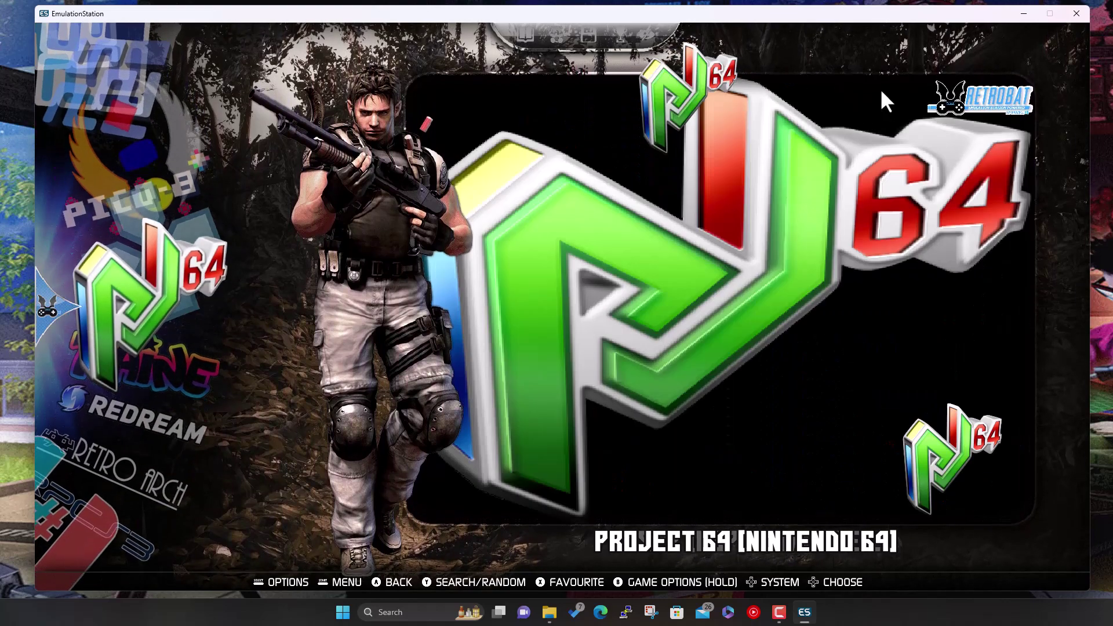
key(Up)
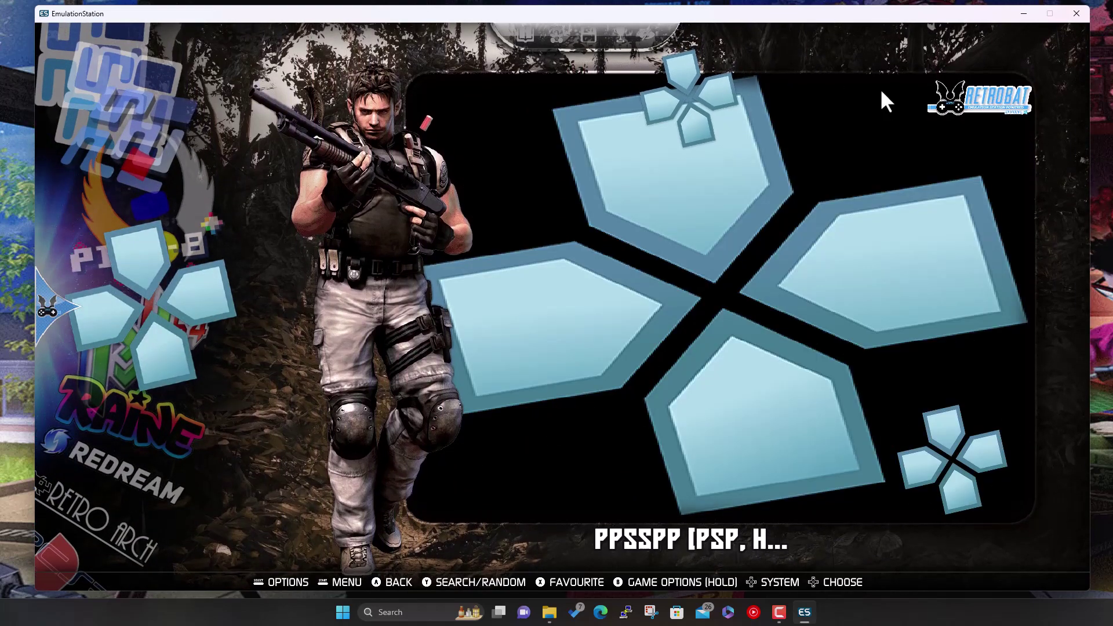
key(Return)
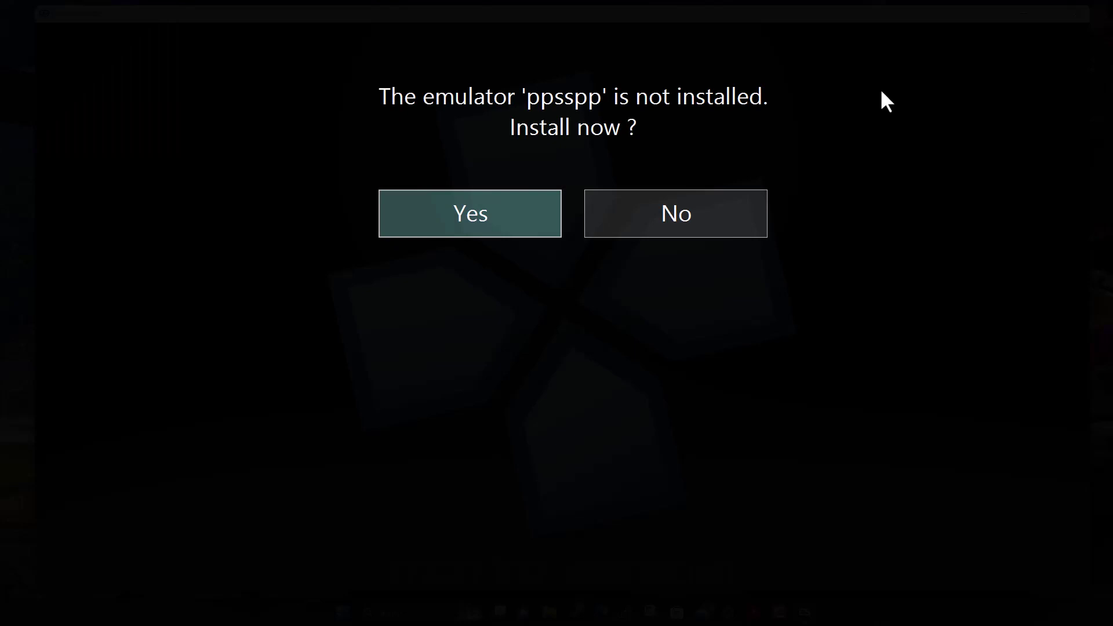
- Agree to install the missing PPSSPP emulator and return to the RetroBat entry on the system wheel
click(482, 197)
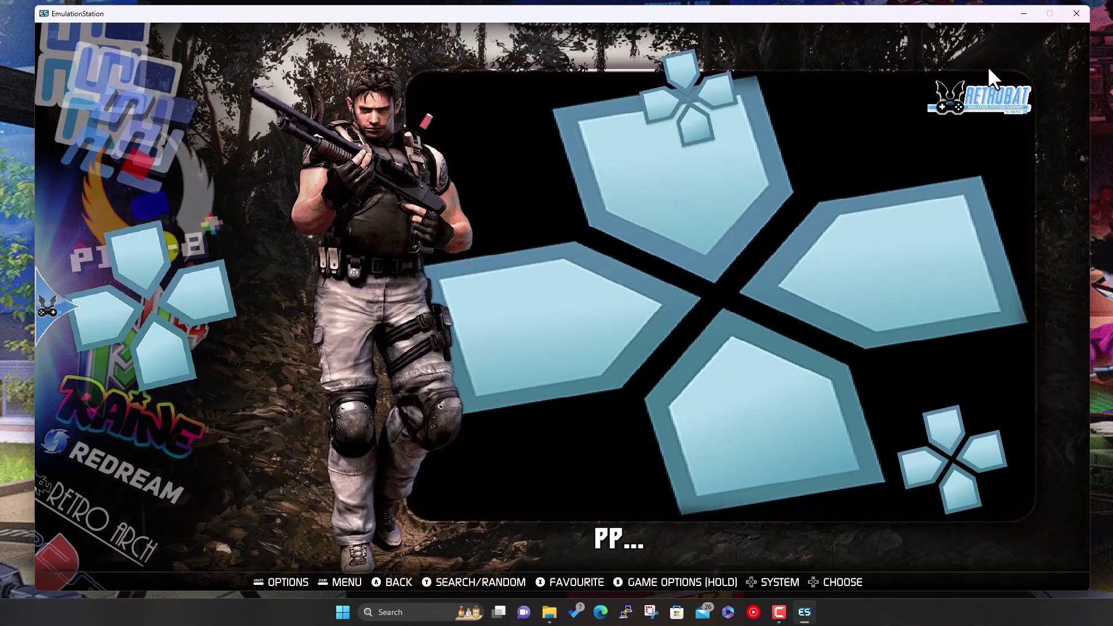
key(Down)
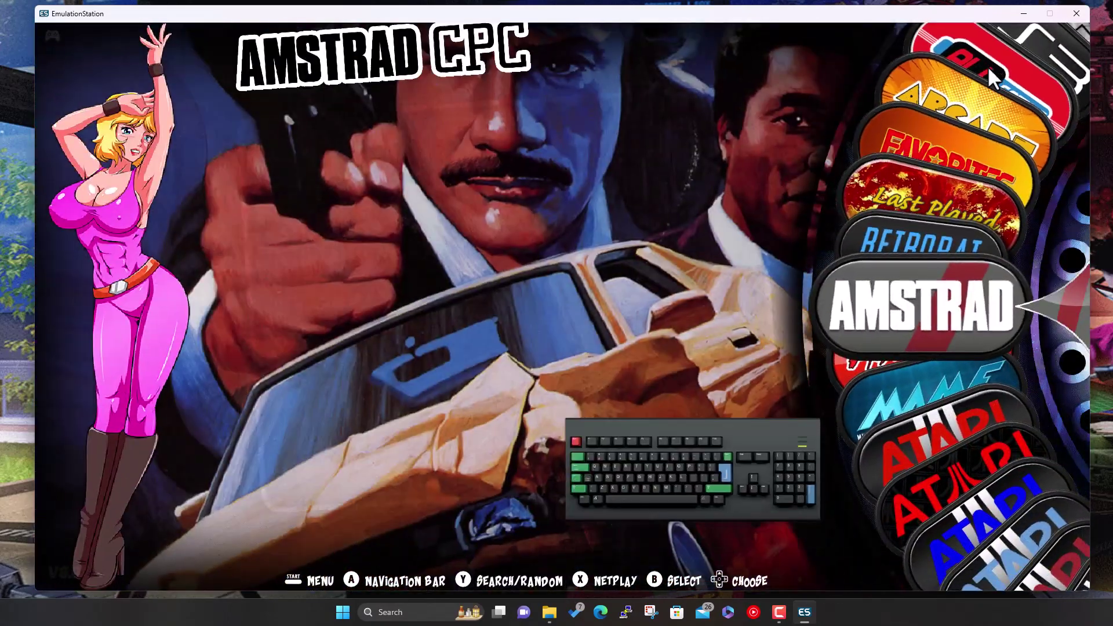
key(Up)
- Open the main menu and enter the game settings
key(Escape)
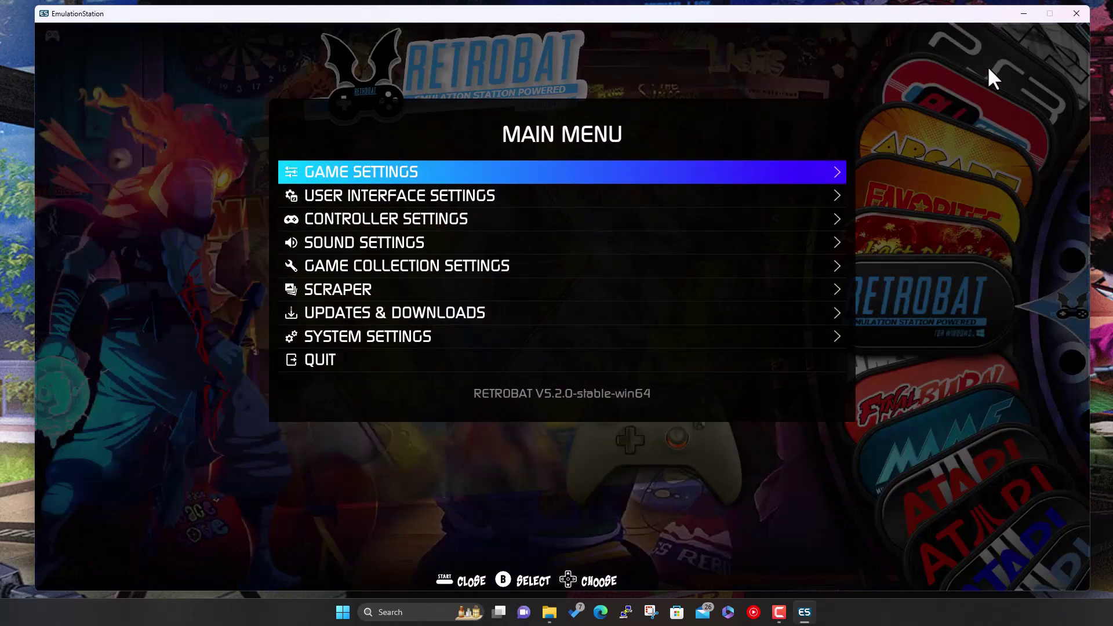
key(Down)
key(Down)
key(Down)
key(Down)
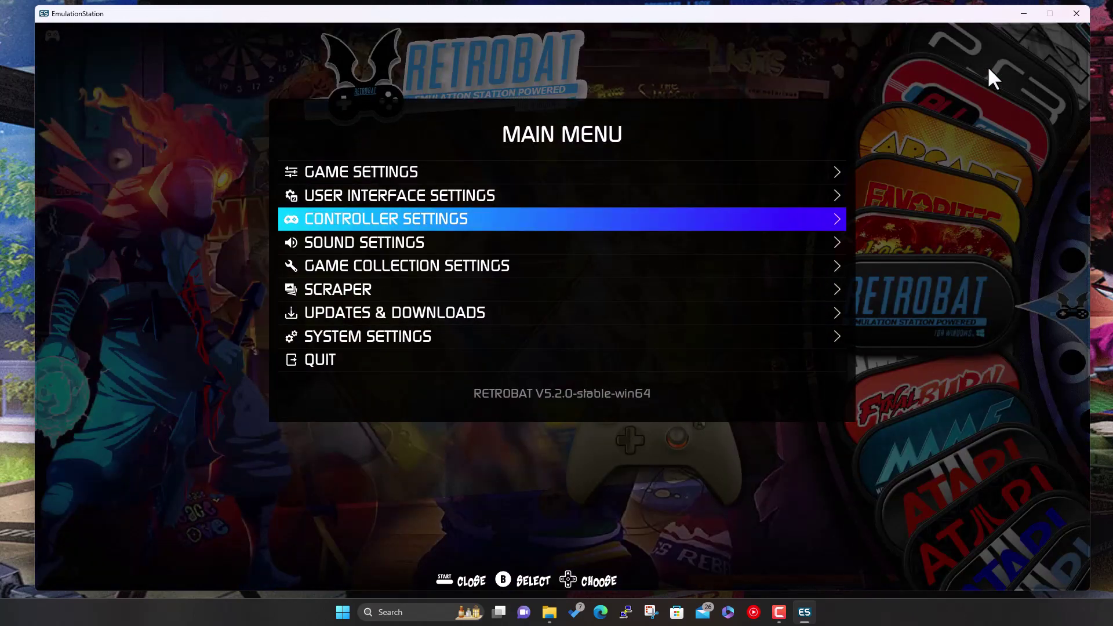
key(Up)
key(Up)
key(Up)
key(Up)
key(Return)
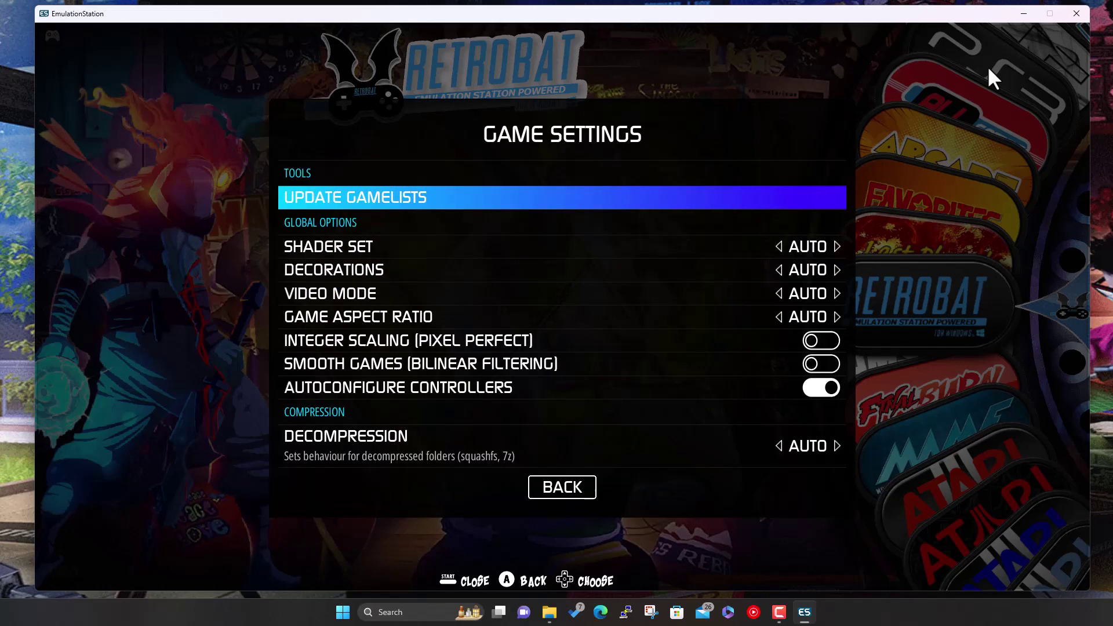
- Find the per system advanced configuration under the game settings' system settings and open it
key(Down)
key(Down)
key(Down)
key(Down)
key(Down)
key(Down)
key(Down)
key(Down)
key(Down)
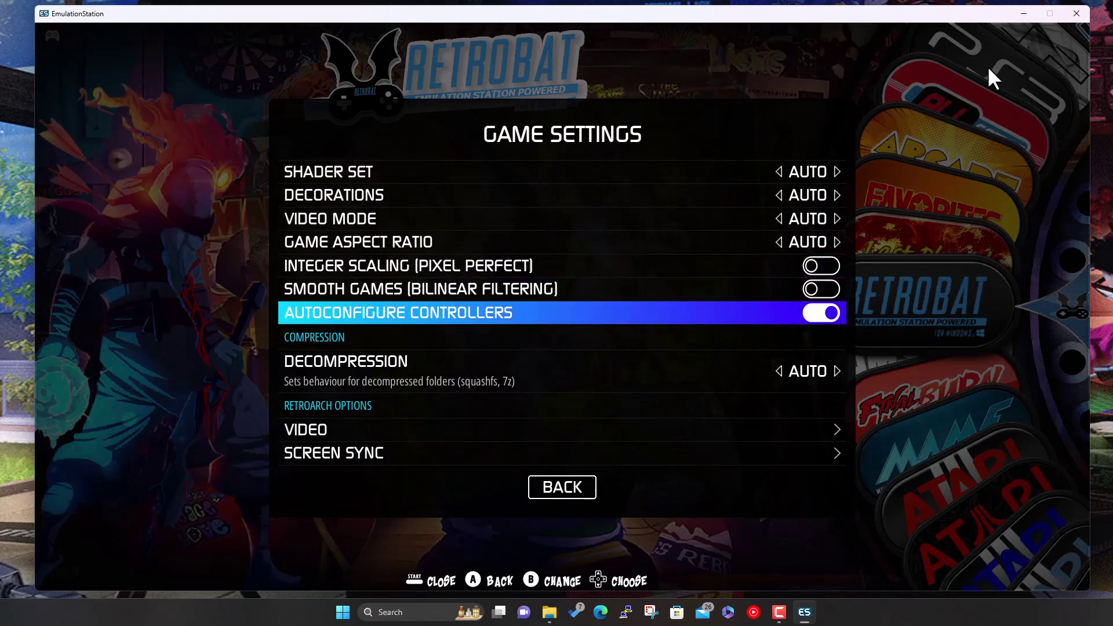
key(Down)
key(Down)
key(Down)
key(Down)
key(Down)
key(Down)
key(Down)
key(Down)
key(Down)
key(Down)
key(Down)
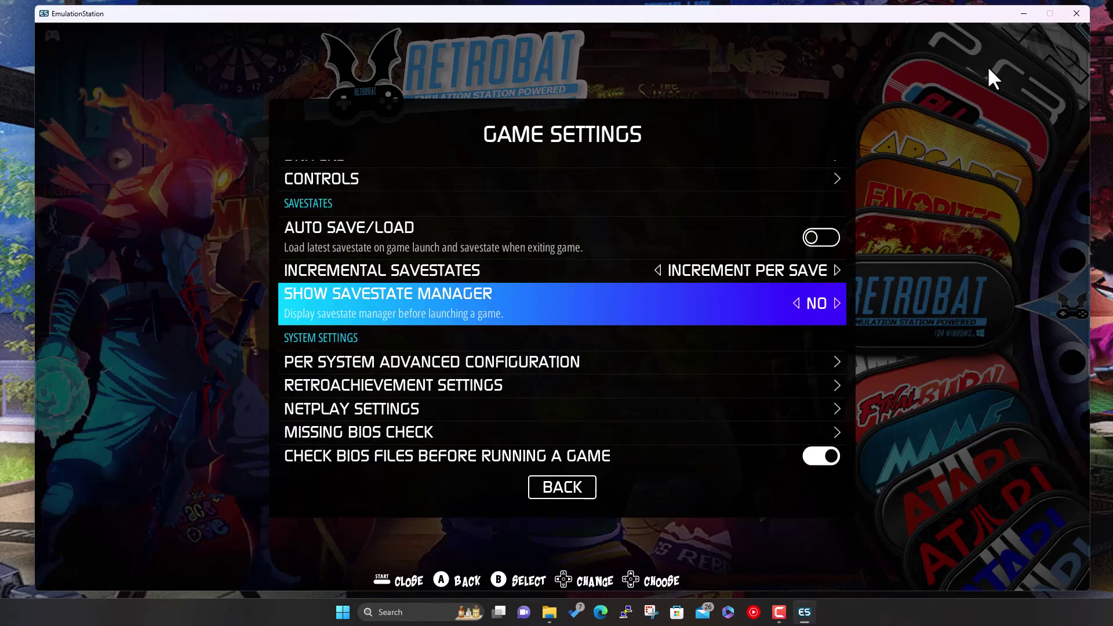
key(Down)
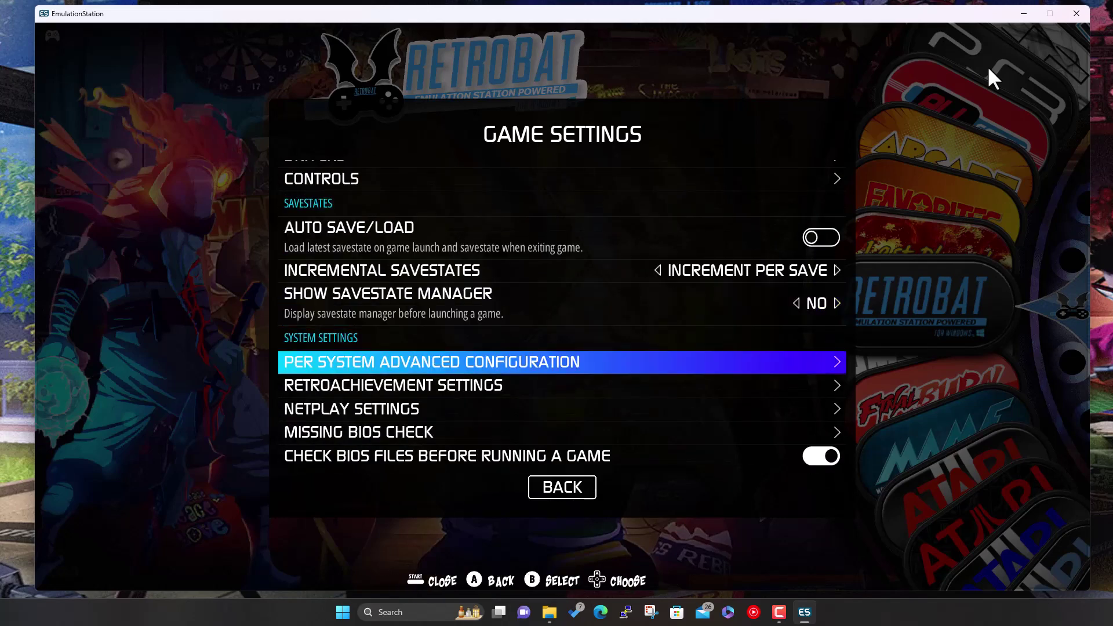
key(Return)
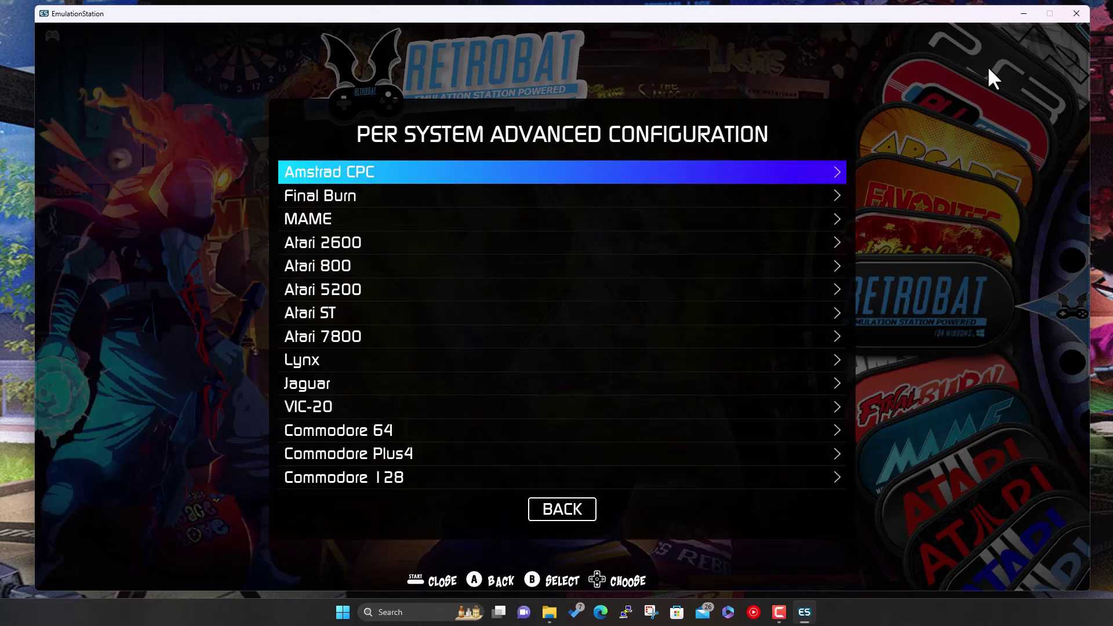
- Find PlayStation Portable in the per-system list and open its configuration
key(Down)
key(Down)
key(Down)
key(Down)
key(Down)
key(Down)
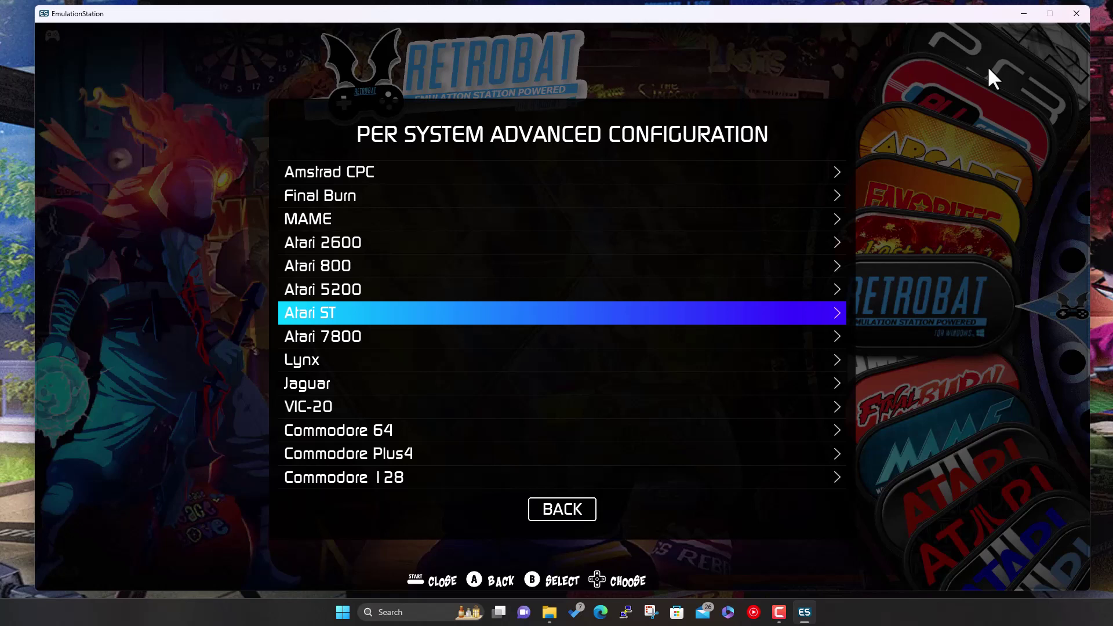
key(Down)
key(Down)
key(Down)
key(Down)
key(Down)
key(Down)
key(Down)
key(Down)
key(Down)
key(Down)
key(Down)
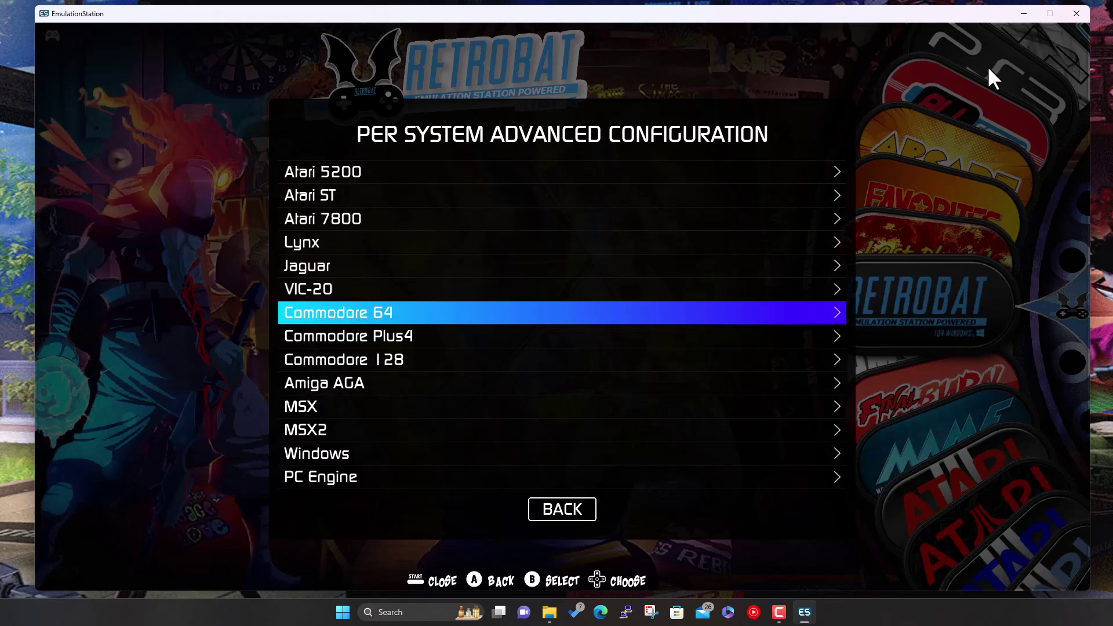
key(Down)
key(Down)
key(Down)
key(Down)
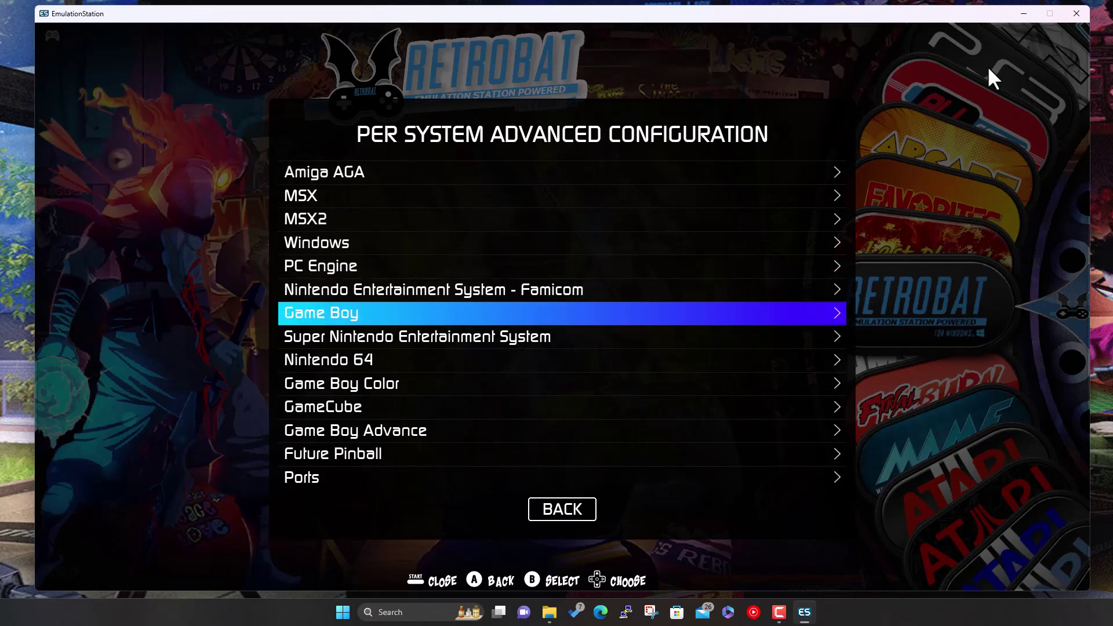
key(Down)
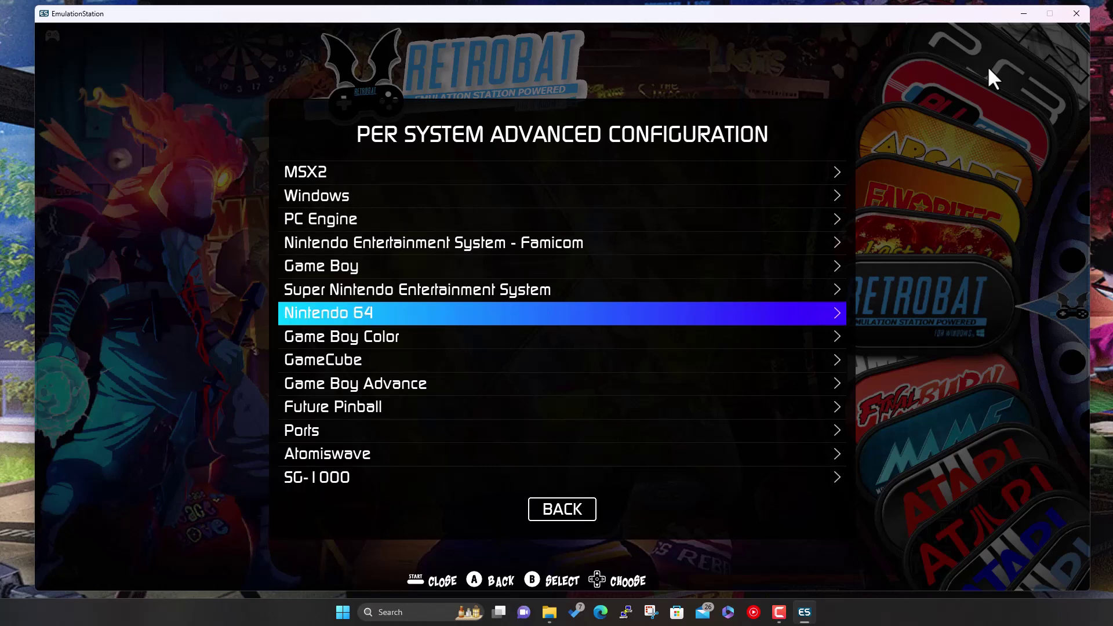
key(Down)
key(Down)
key(Down)
key(Down)
key(Down)
key(Down)
key(Down)
key(Down)
key(Down)
key(Down)
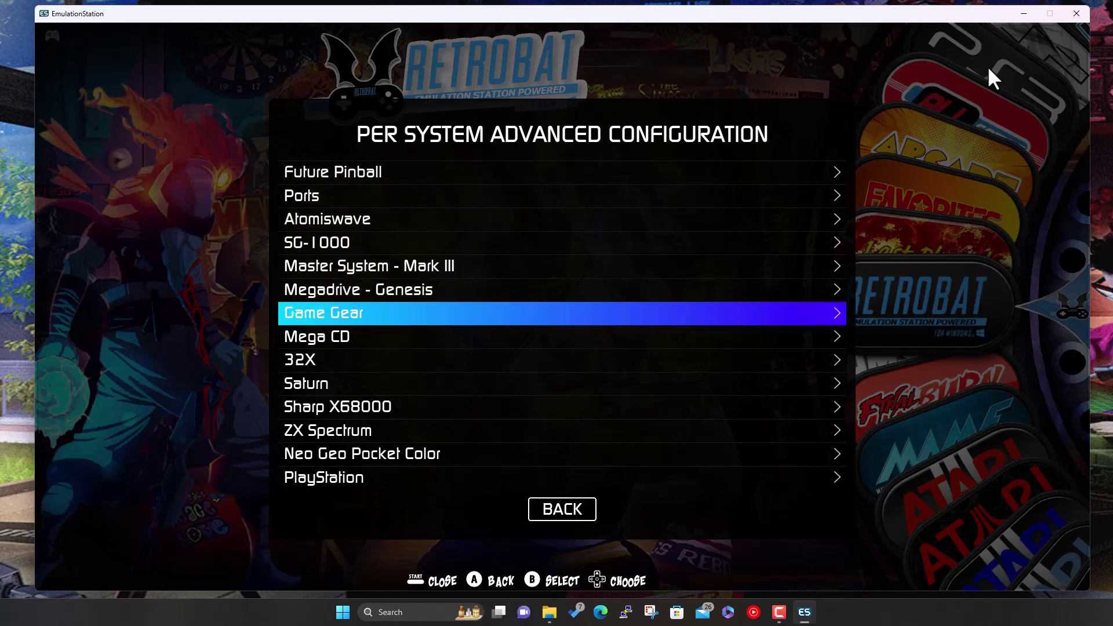
key(Down)
key(Down)
key(Down)
key(Down)
key(Down)
key(Down)
key(Down)
key(Down)
key(Down)
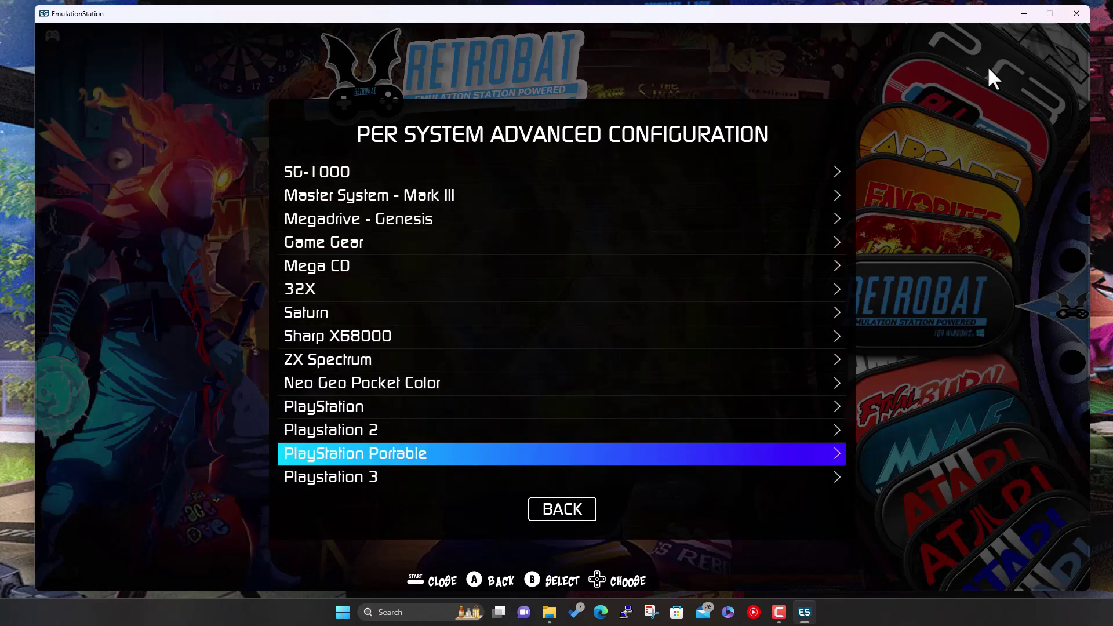
key(Return)
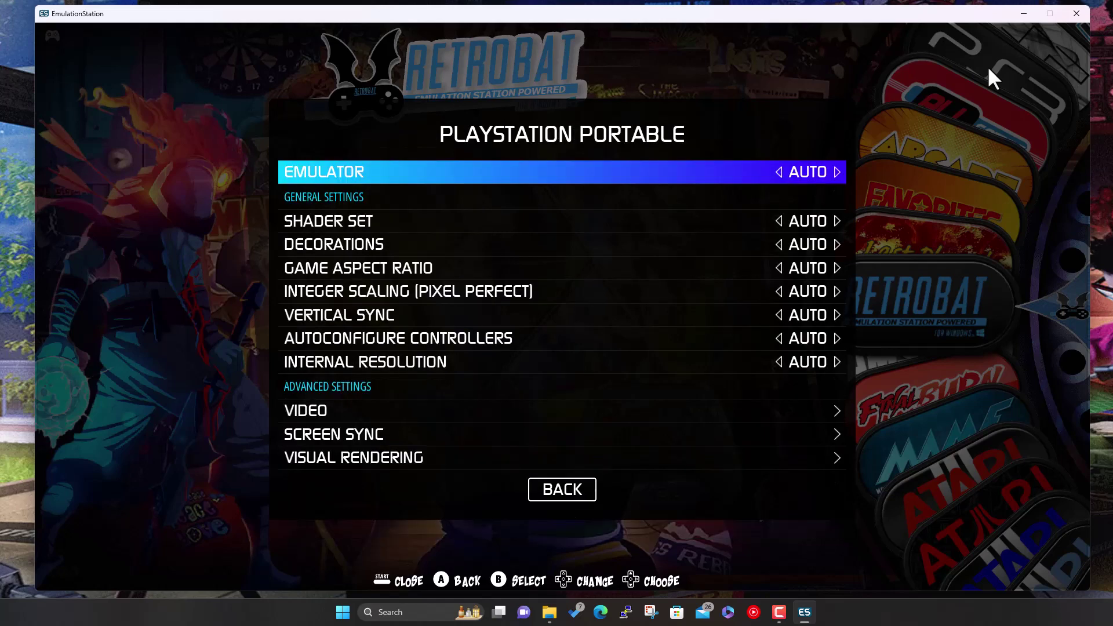
- Set the PlayStation Portable emulator to the standalone PPSSPP rather than the Libretro version
key(Return)
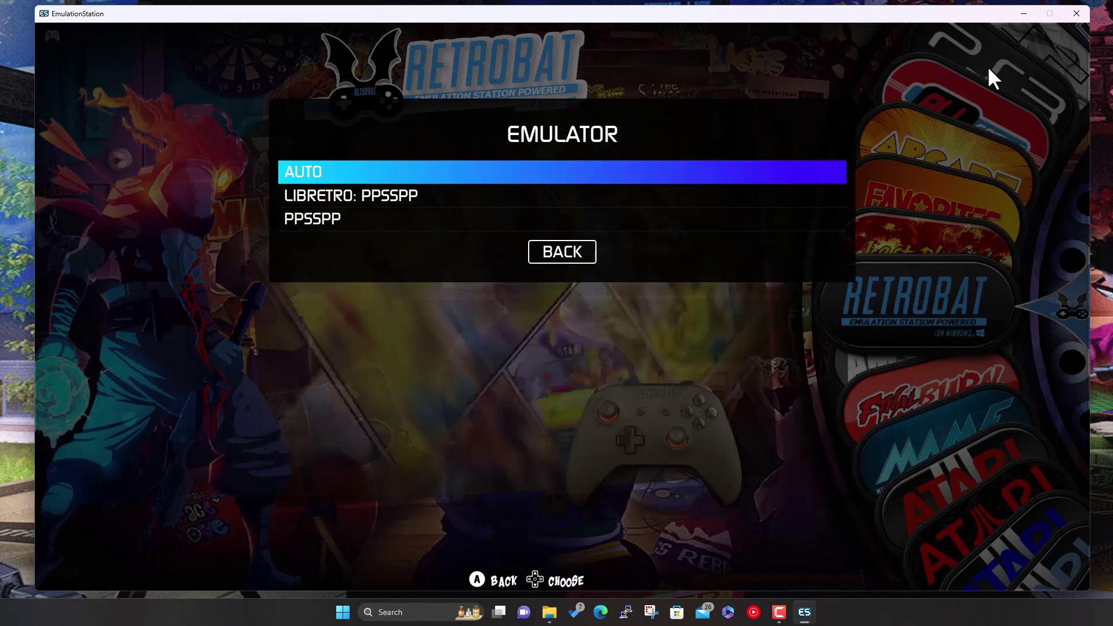
key(Down)
key(Down)
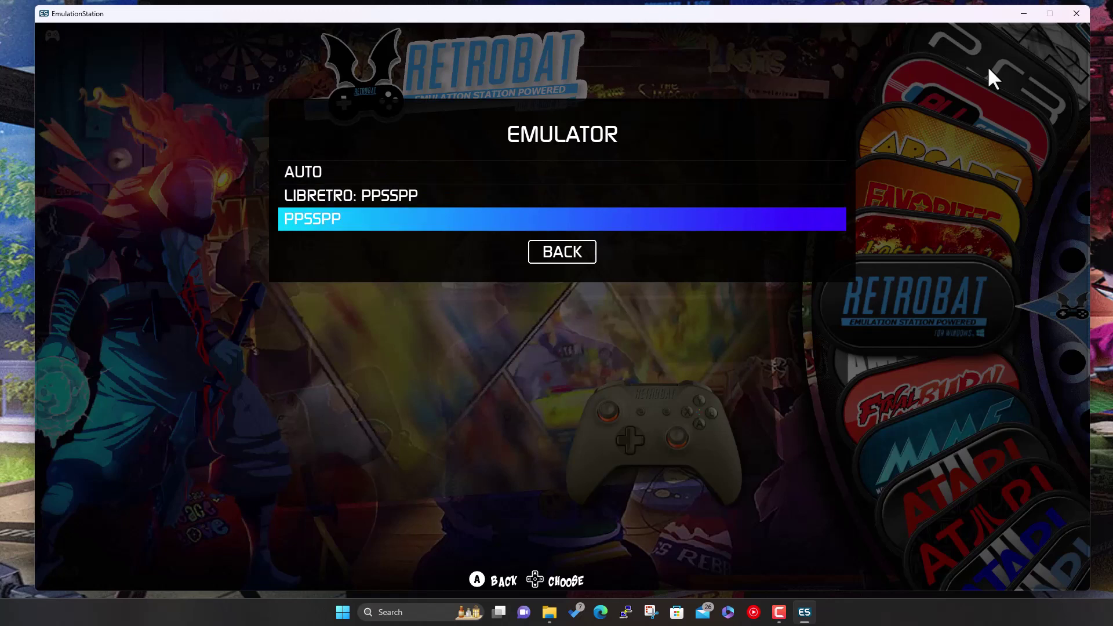
key(Up)
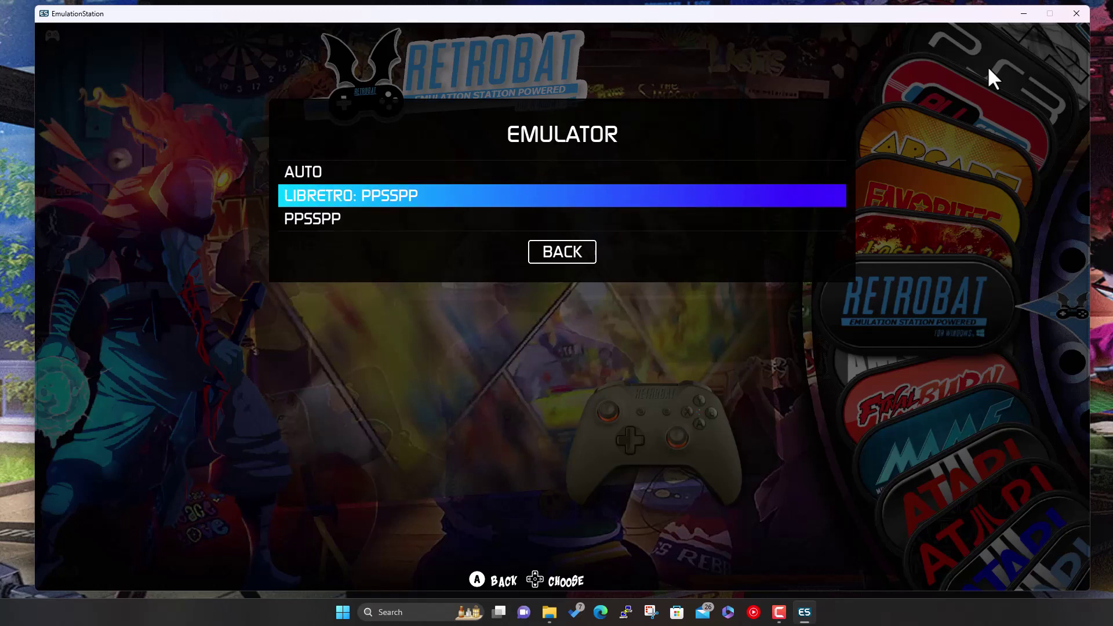
key(Down)
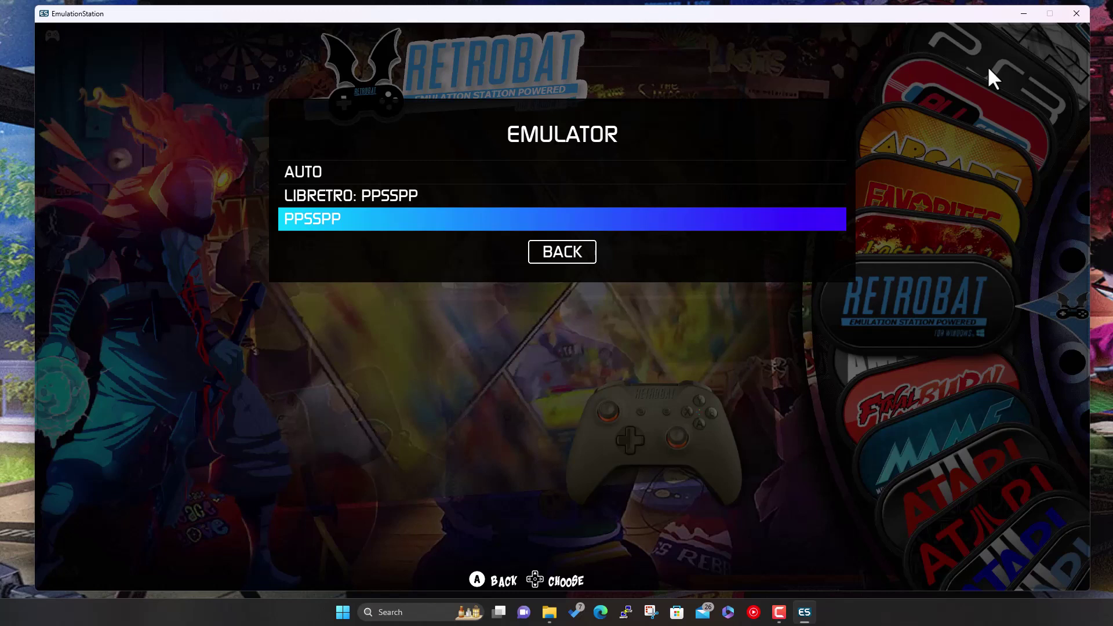
key(Return)
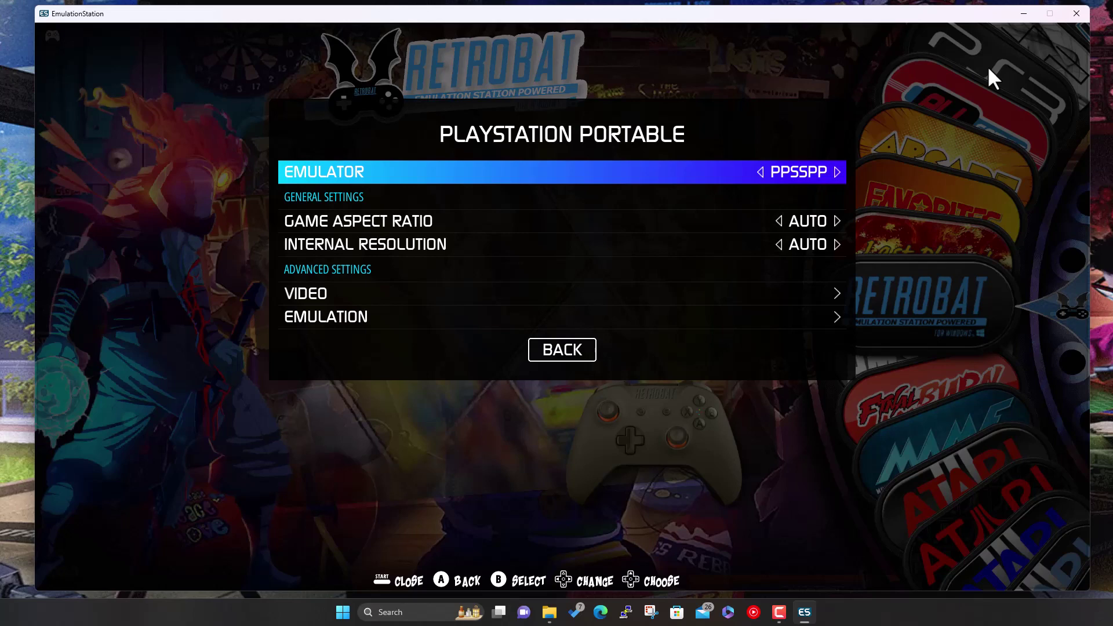
- Check the game aspect ratio choices for PlayStation Portable and keep AUTO
key(Down)
key(Down)
key(Up)
key(Return)
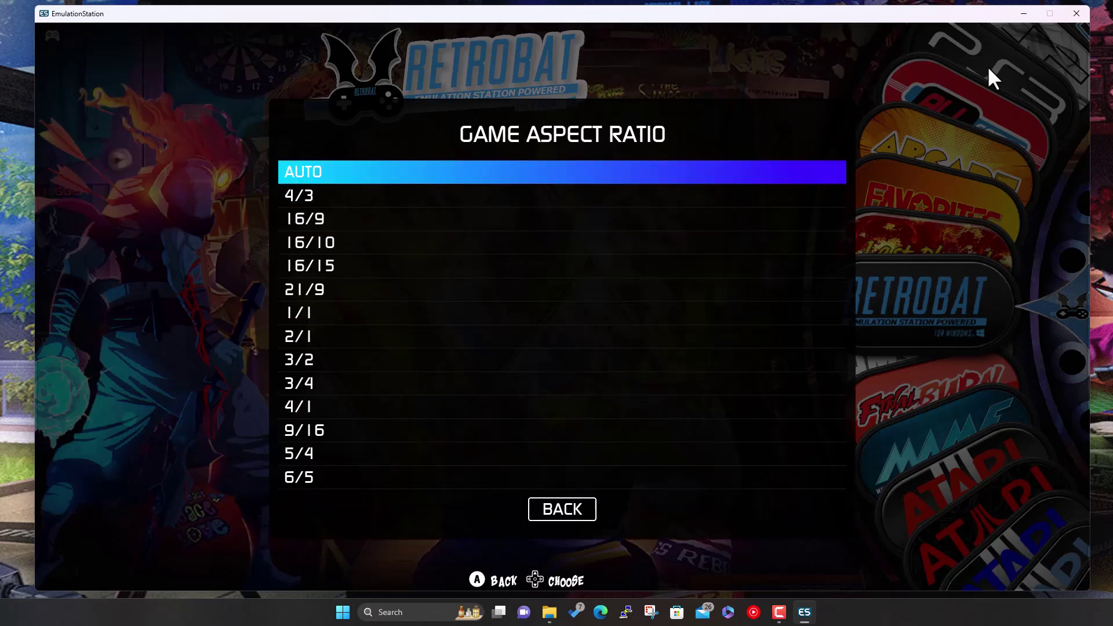
key(Down)
key(Up)
key(Return)
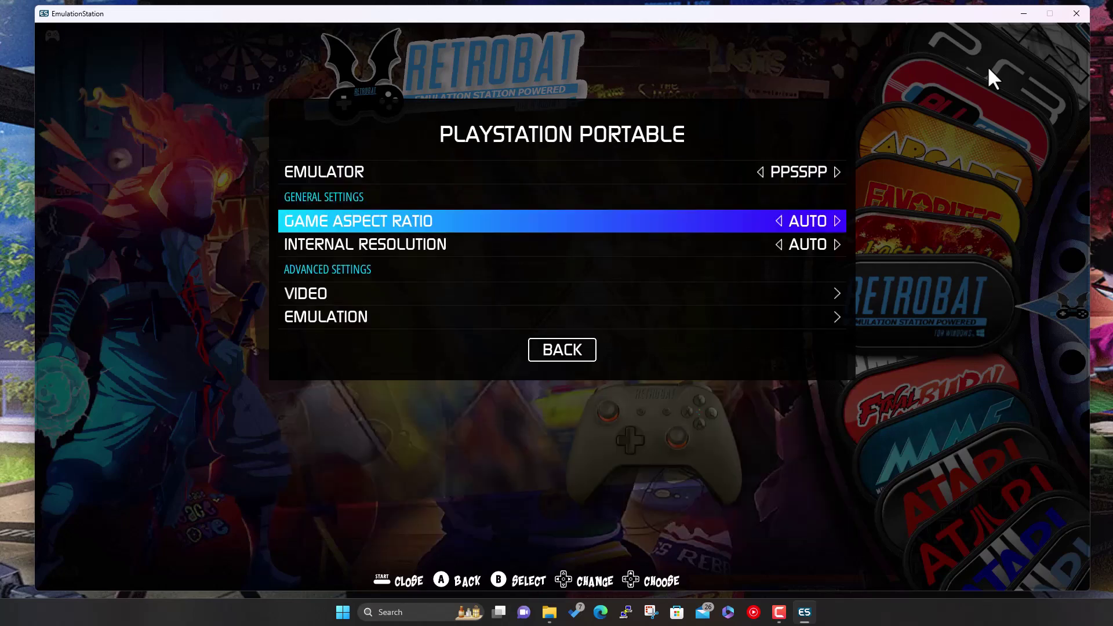
- Look through the internal resolution choices, including X3 (720P) and X4 (1080P), and keep AUTO
key(Down)
key(Return)
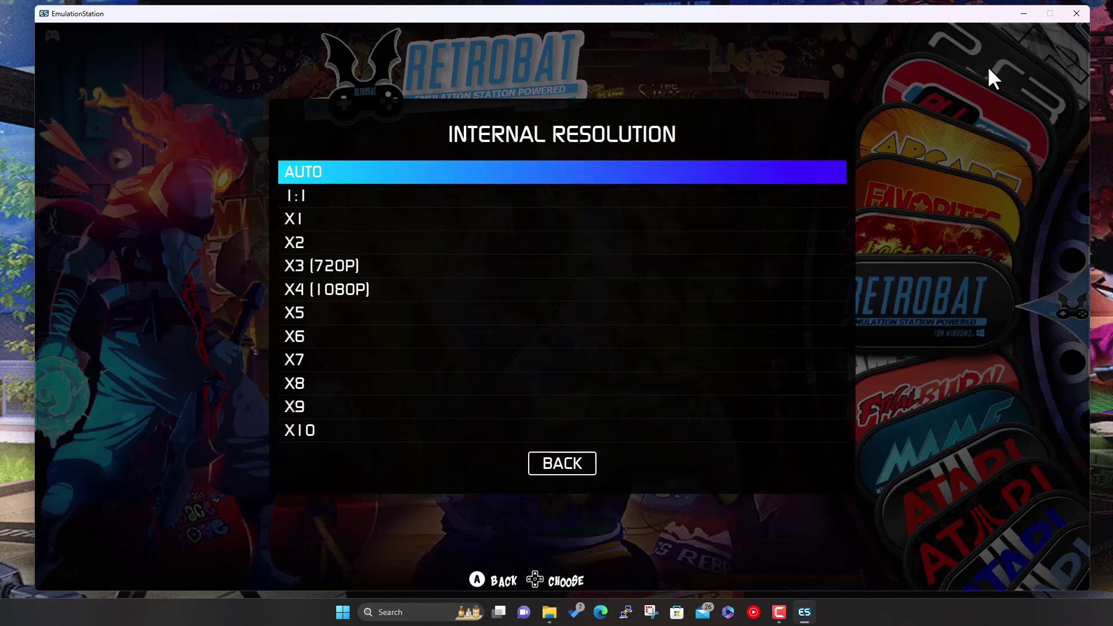
key(Down)
key(Down)
key(Down)
key(Down)
key(Down)
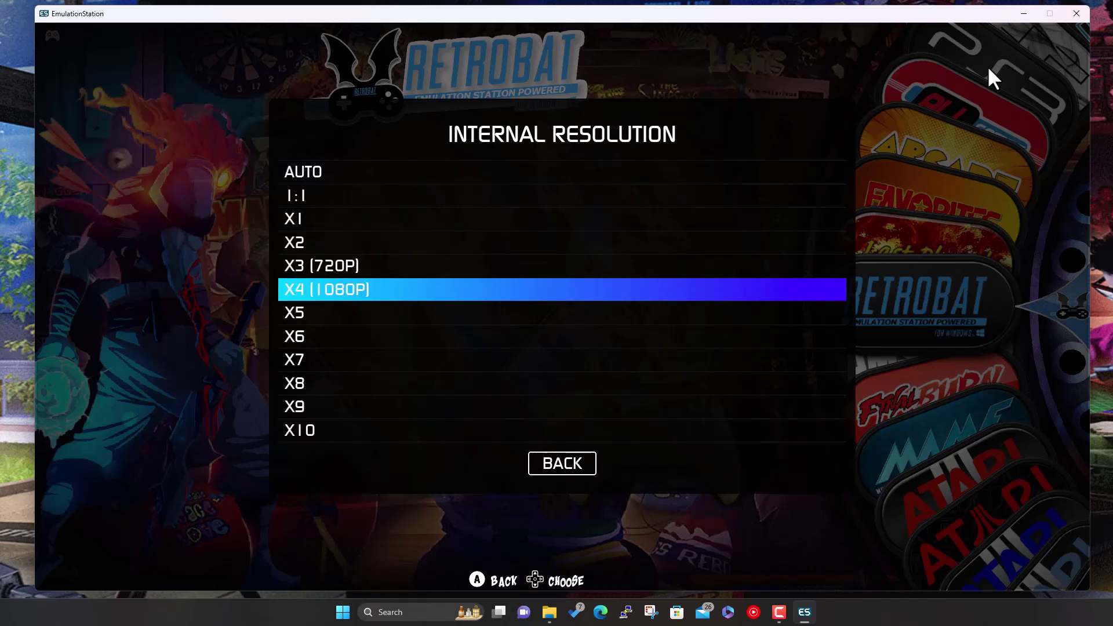
key(Down)
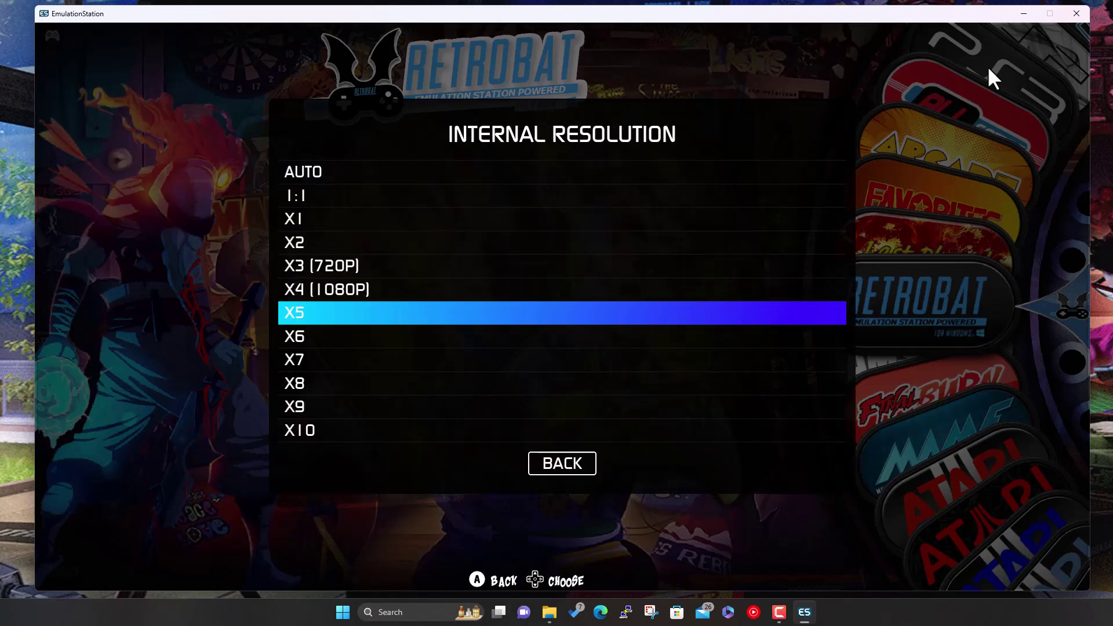
key(Up)
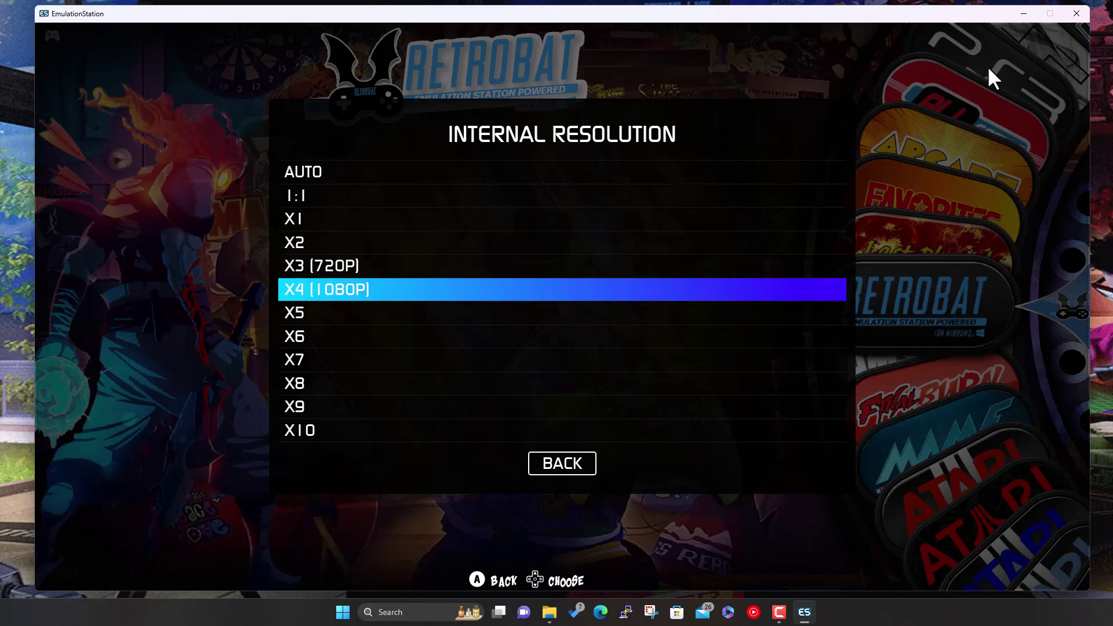
key(Up)
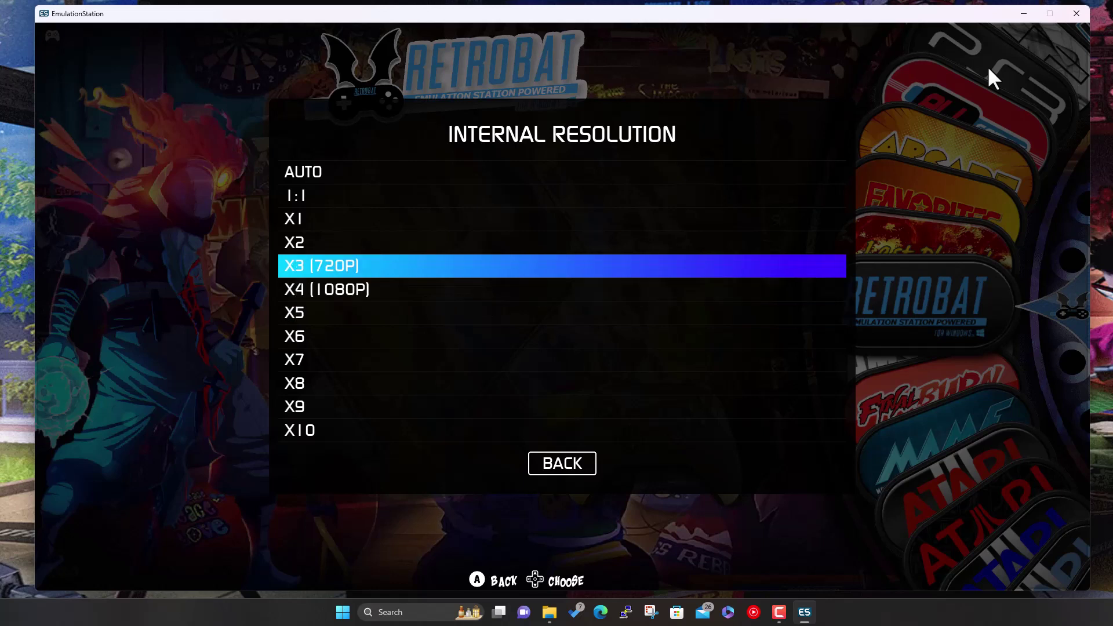
key(Down)
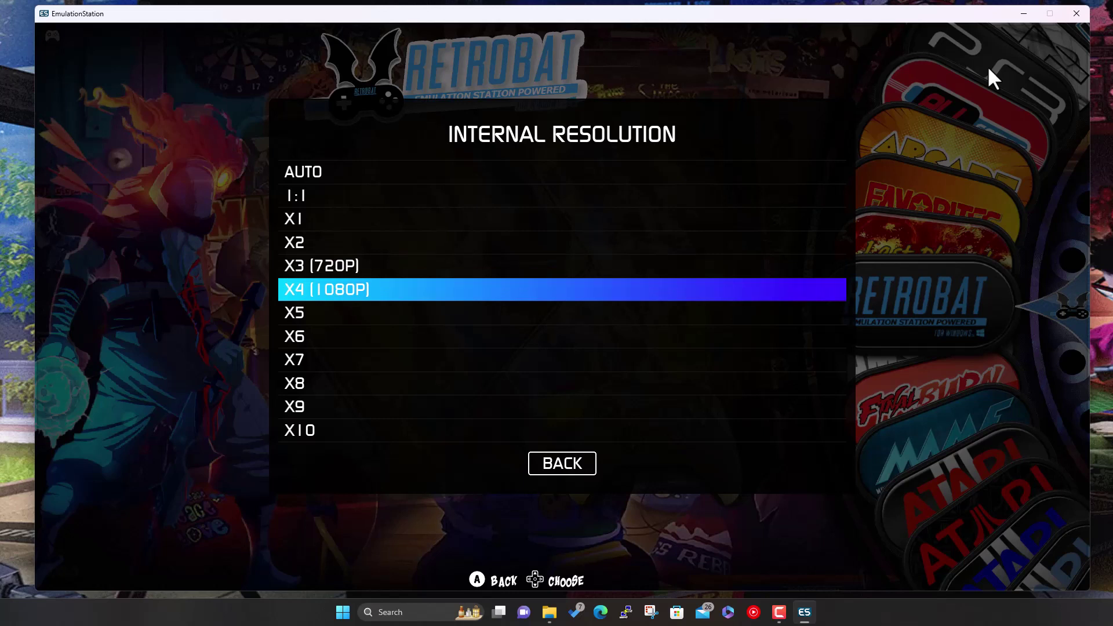
key(Down)
key(Down)
key(Down)
key(Down)
key(Up)
key(Up)
key(Up)
key(Up)
key(Up)
key(Up)
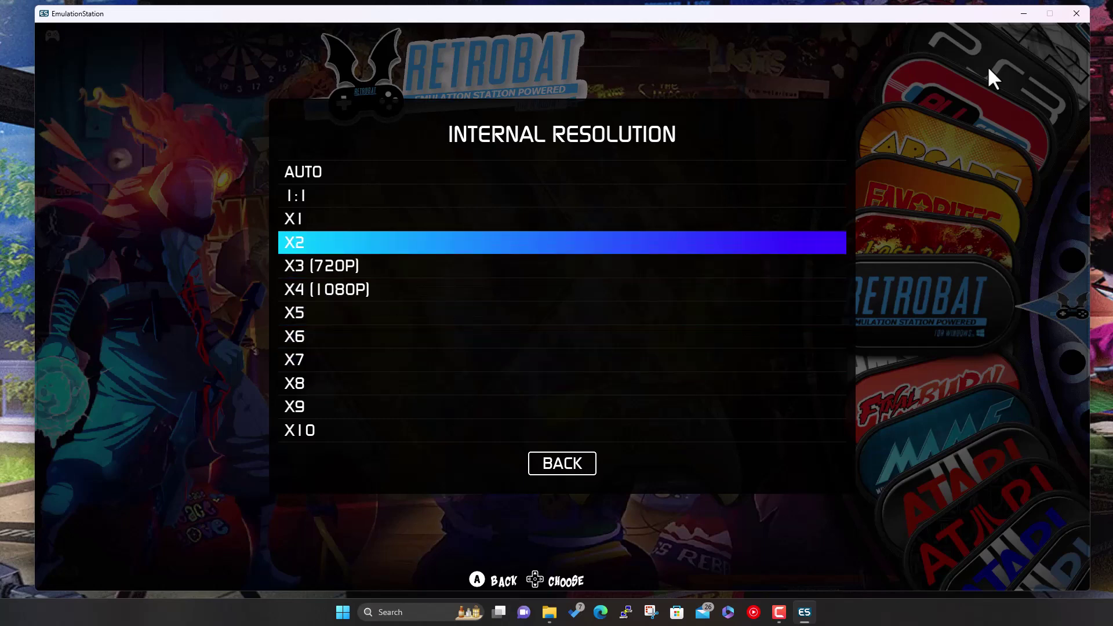
key(Up)
key(Up)
key(Up)
key(Return)
- Review the video mode choices in the advanced video settings, keep AUTO and return to the PlayStation Portable settings
key(Down)
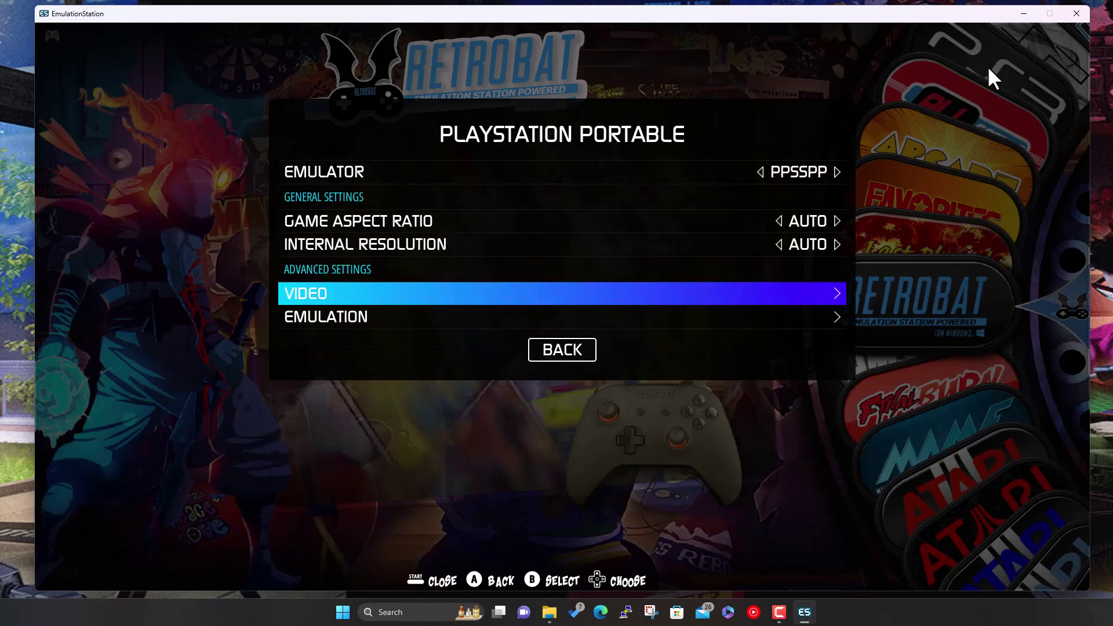
key(Return)
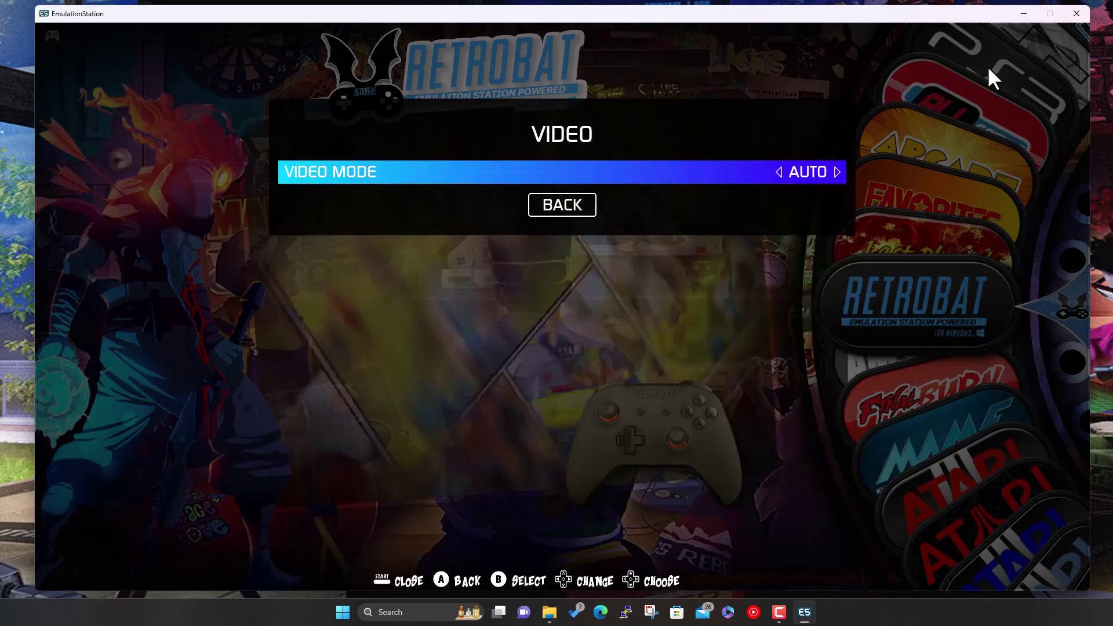
key(Return)
key(Down)
key(Down)
key(Down)
key(Down)
key(Down)
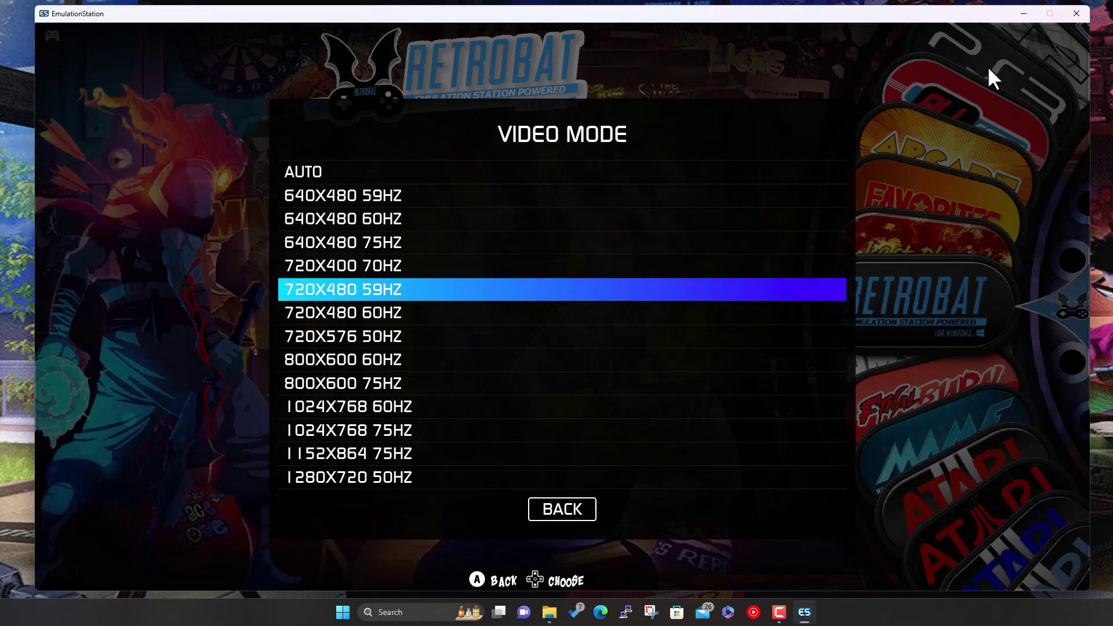
key(Up)
key(Up)
key(Up)
key(Up)
key(Up)
key(Return)
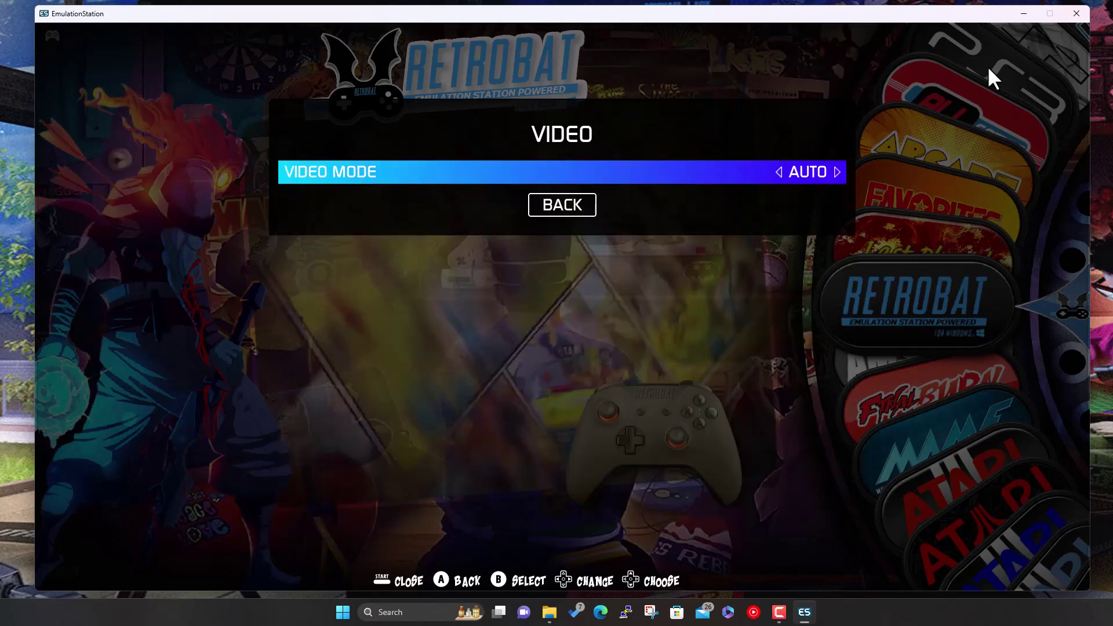
key(BackSpace)
key(Down)
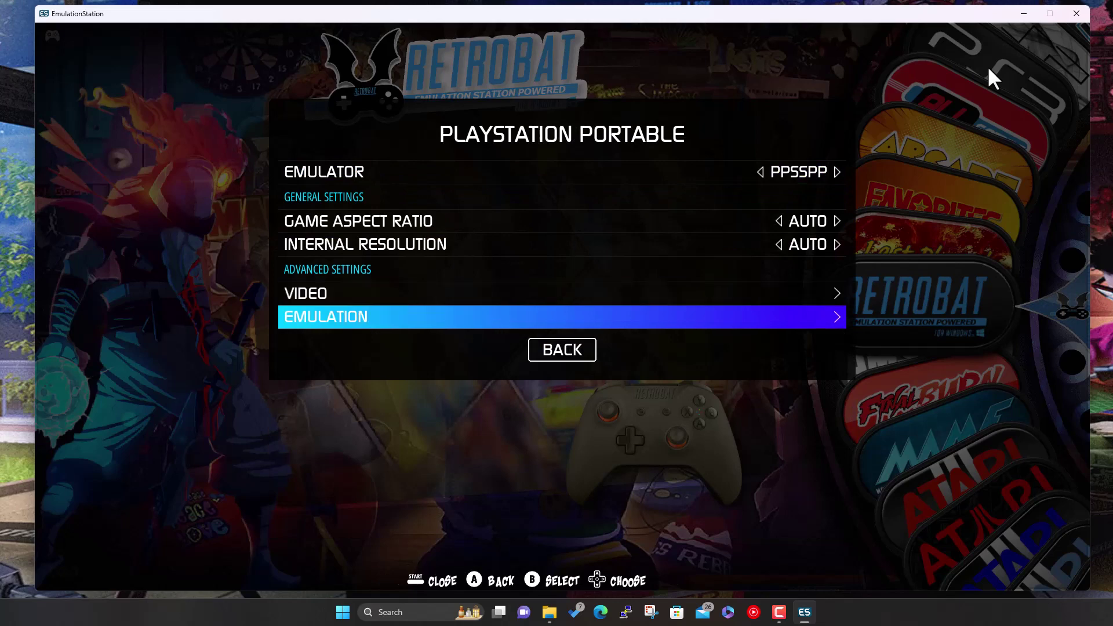
- Check the frame skip option in the advanced emulation settings, keep AUTO and return to the PlayStation Portable settings
key(Return)
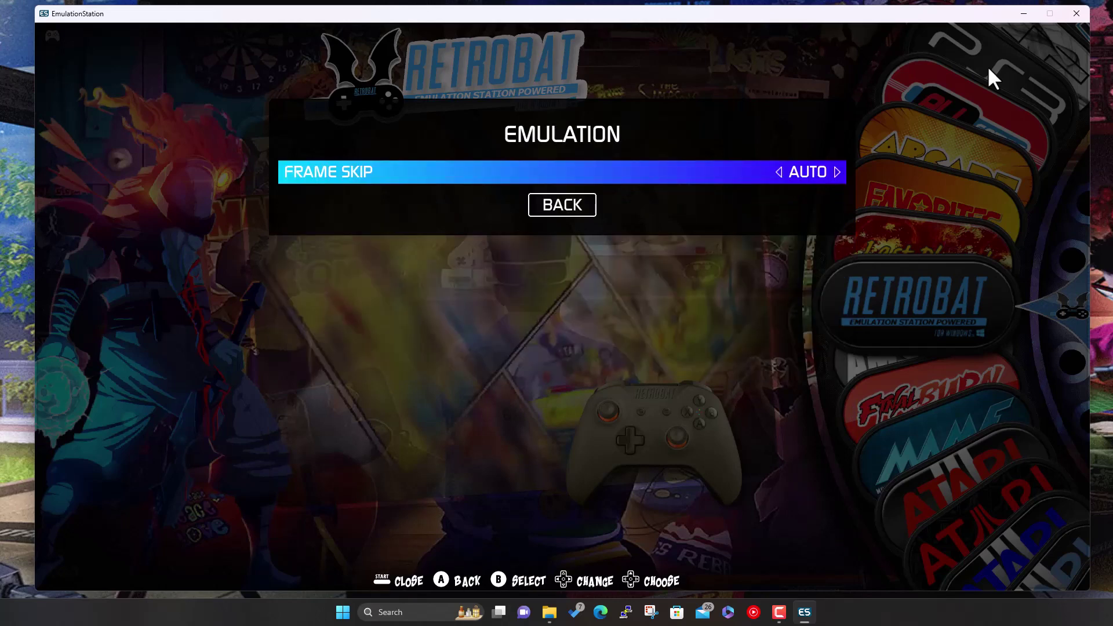
key(BackSpace)
key(Up)
key(Up)
key(Up)
key(Up)
key(Up)
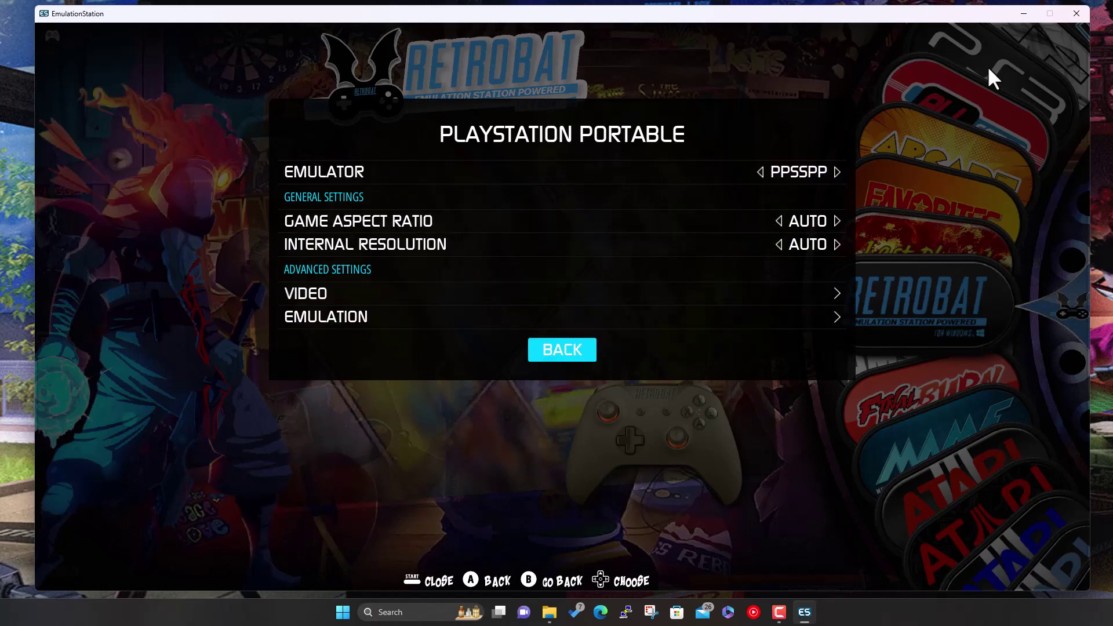
- Set the PlayStation Portable emulator back to AUTO
key(Down)
key(Return)
key(Up)
key(Up)
key(Return)
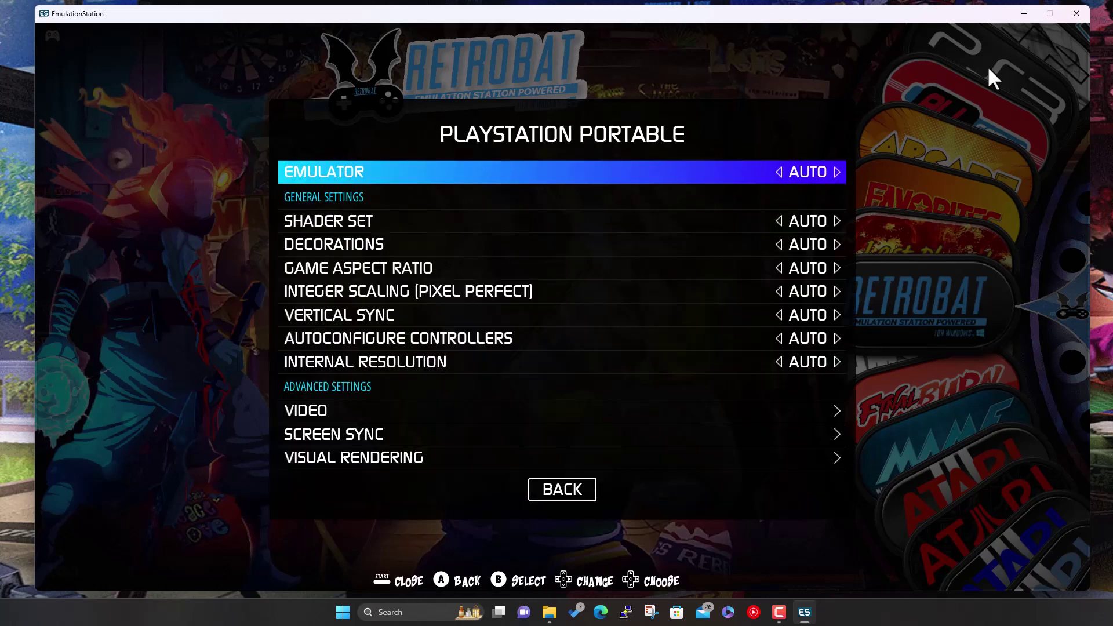
- Look through the general settings offered with the AUTO emulator, from shader set and decorations to internal resolution
key(Down)
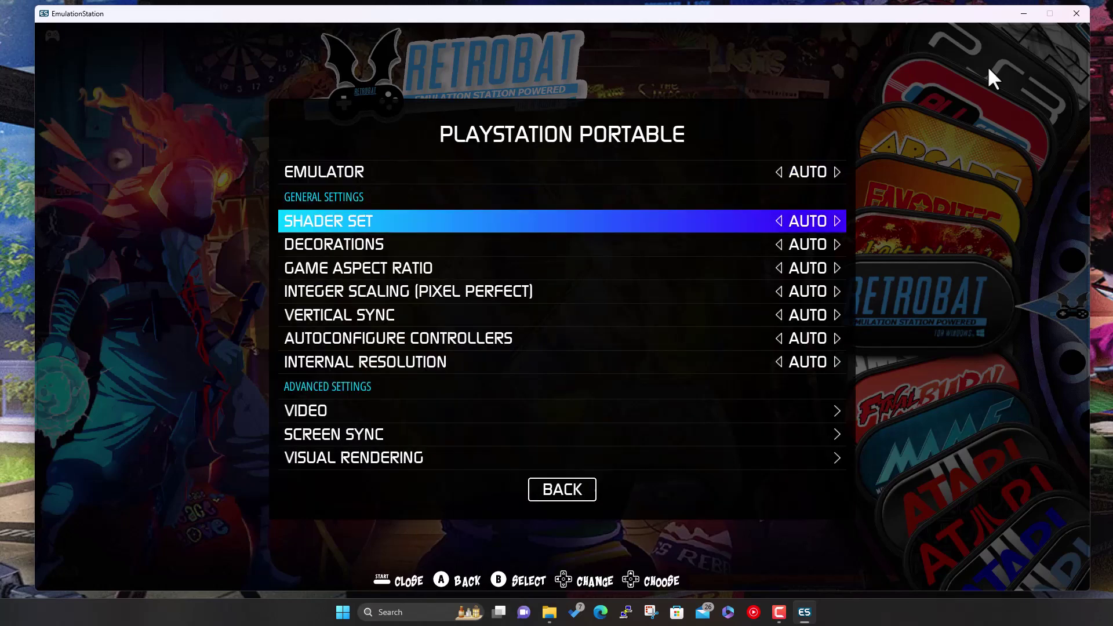
key(Down)
key(Down)
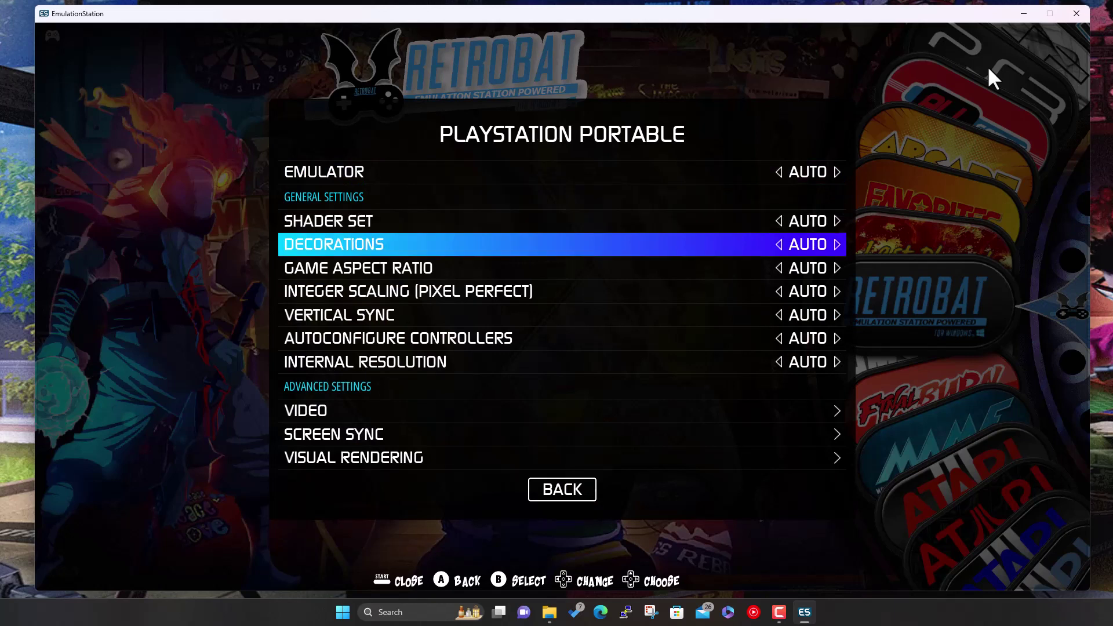
key(Up)
key(Up)
key(Down)
key(Up)
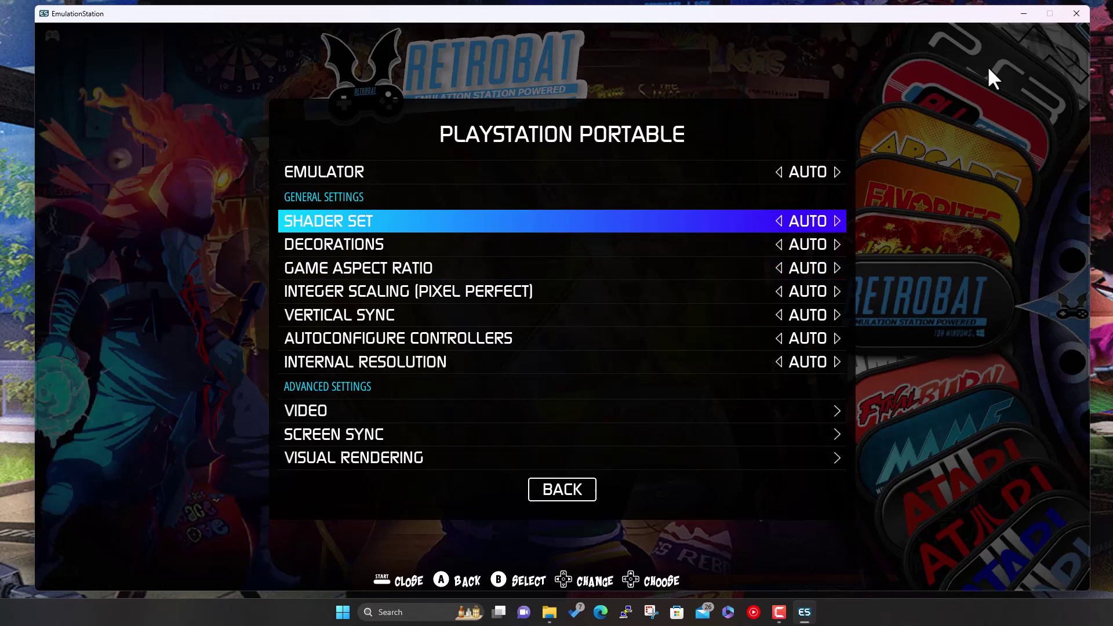
key(Down)
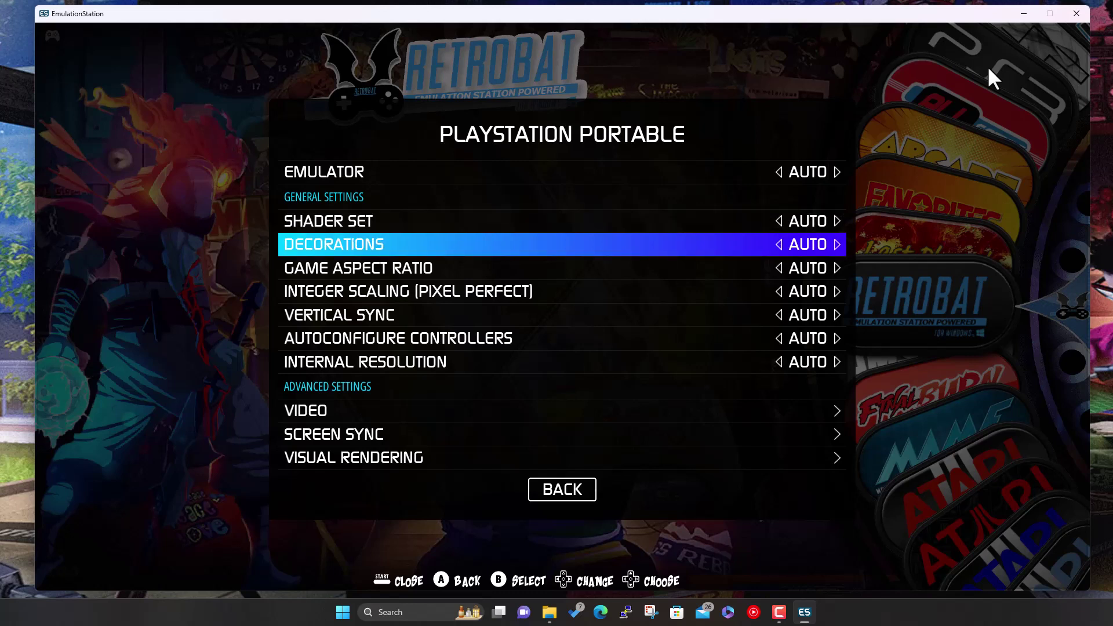
key(Down)
key(Down)
key(Down)
key(Down)
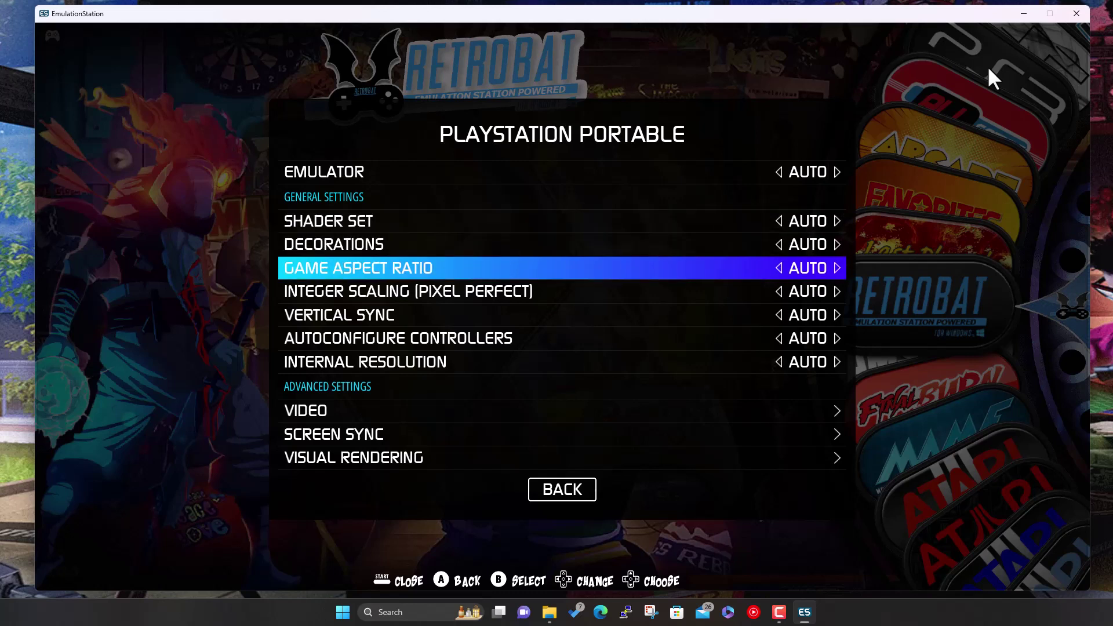
key(Down)
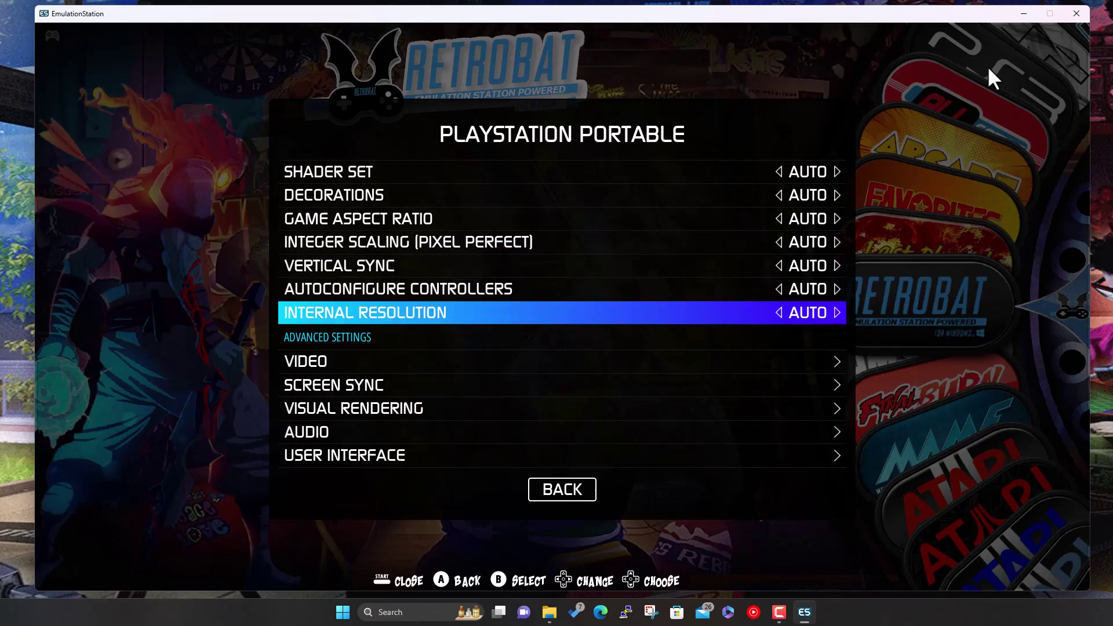
- Examine the advanced settings categories for PlayStation Portable and go back up to the emulator choice
key(Down)
key(Down)
key(Down)
key(Down)
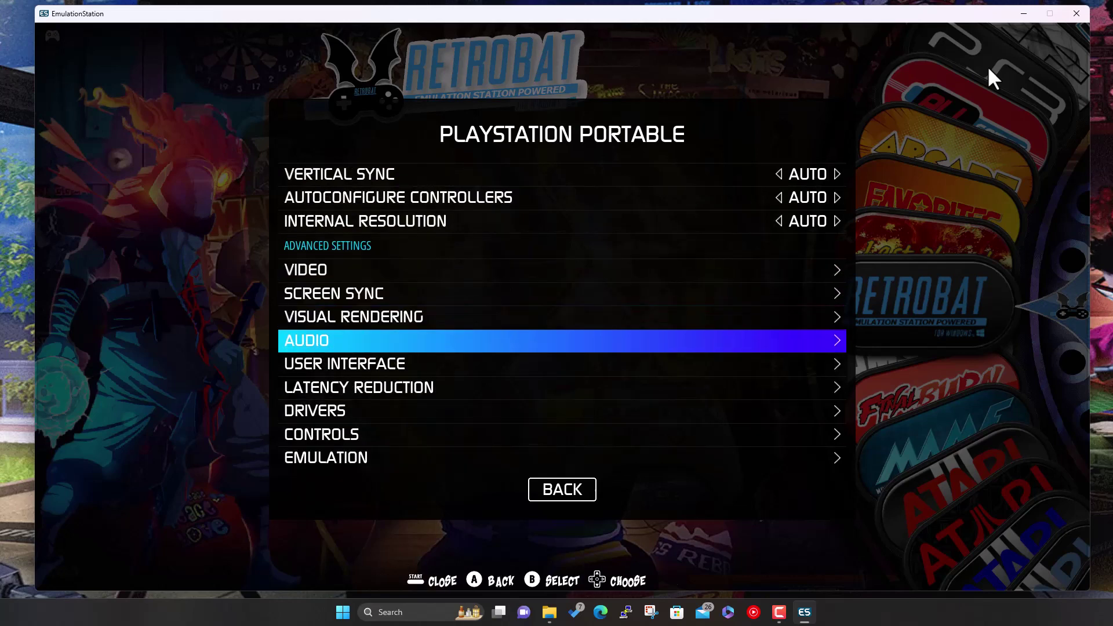
key(Up)
key(Up)
key(Up)
key(Up)
key(Up)
key(Up)
key(Up)
key(Up)
key(Up)
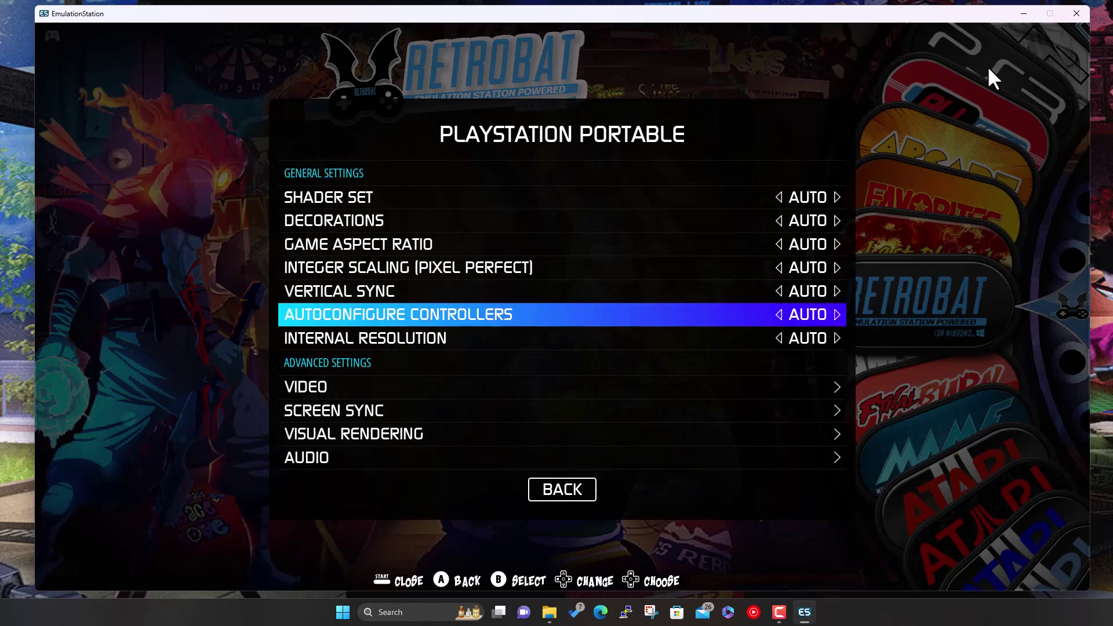
key(Up)
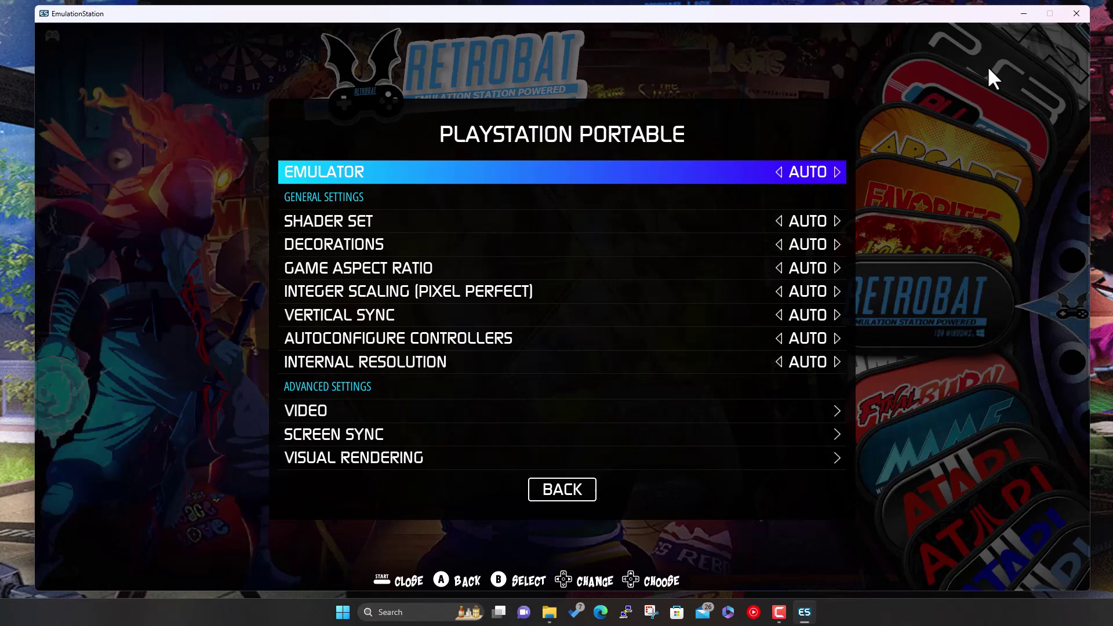
- Leave the PlayStation Portable configuration and close the game settings to return to the system selection
key(Escape)
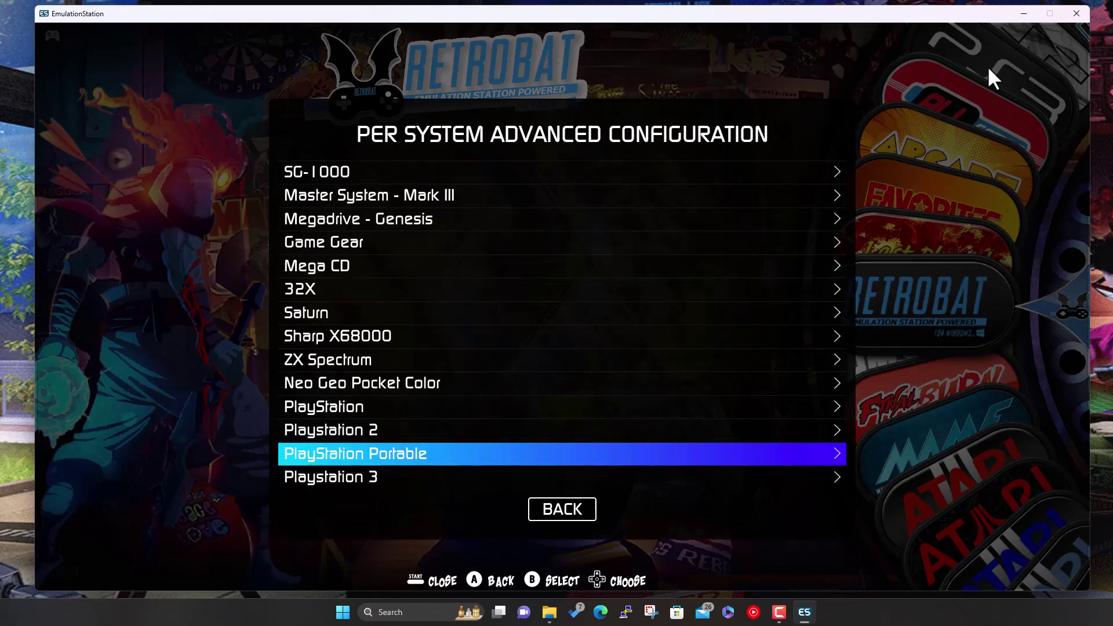
key(Escape)
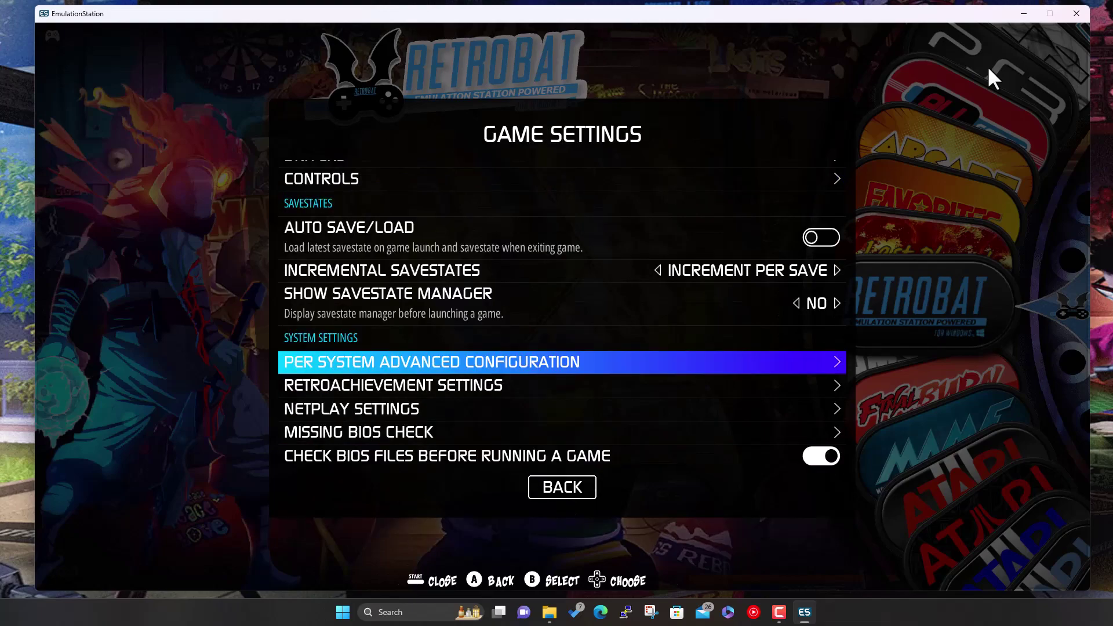
key(Escape)
key(Escape)
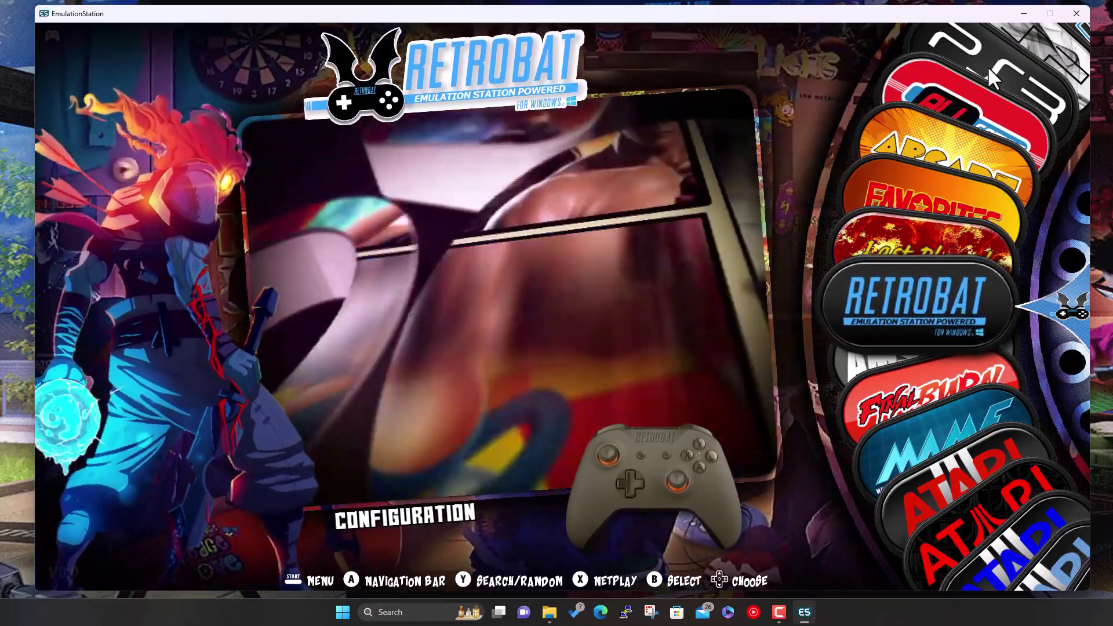
- Launch Crazy Taxi from the PlayStation 2 games and accept the installation of the pcsx2 emulator
key(Up)
key(Up)
key(Up)
key(Up)
key(Up)
key(Up)
key(Up)
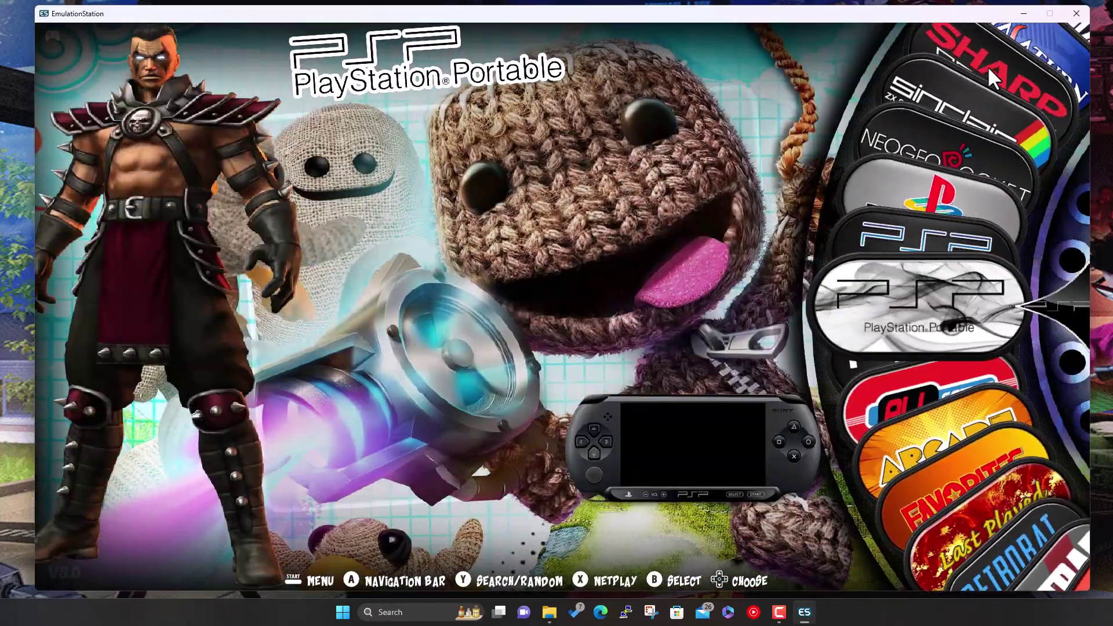
key(Return)
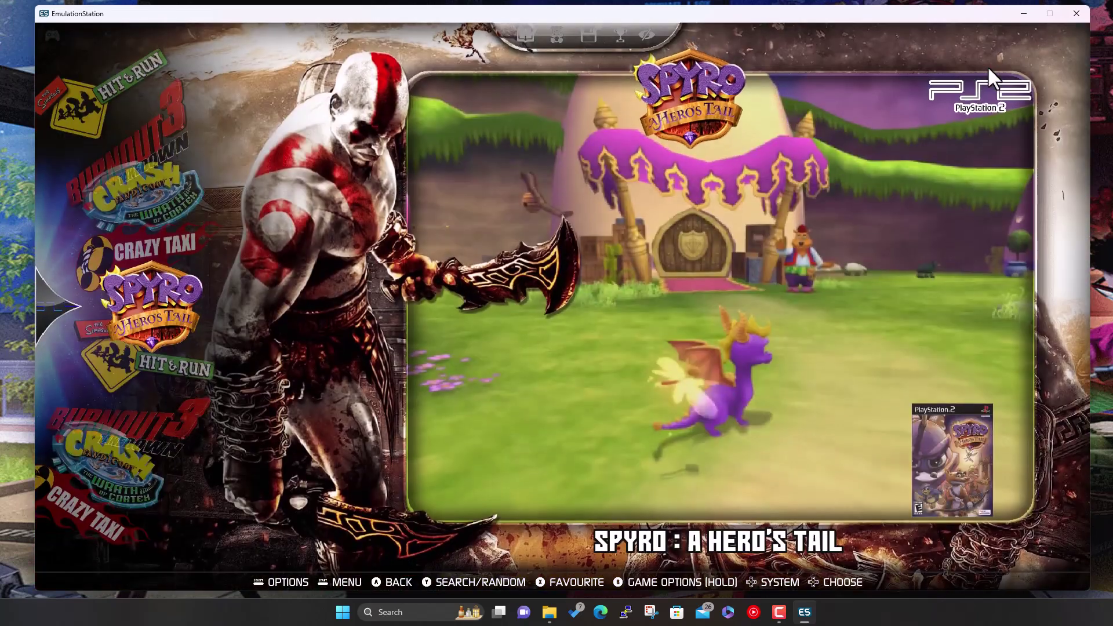
key(Up)
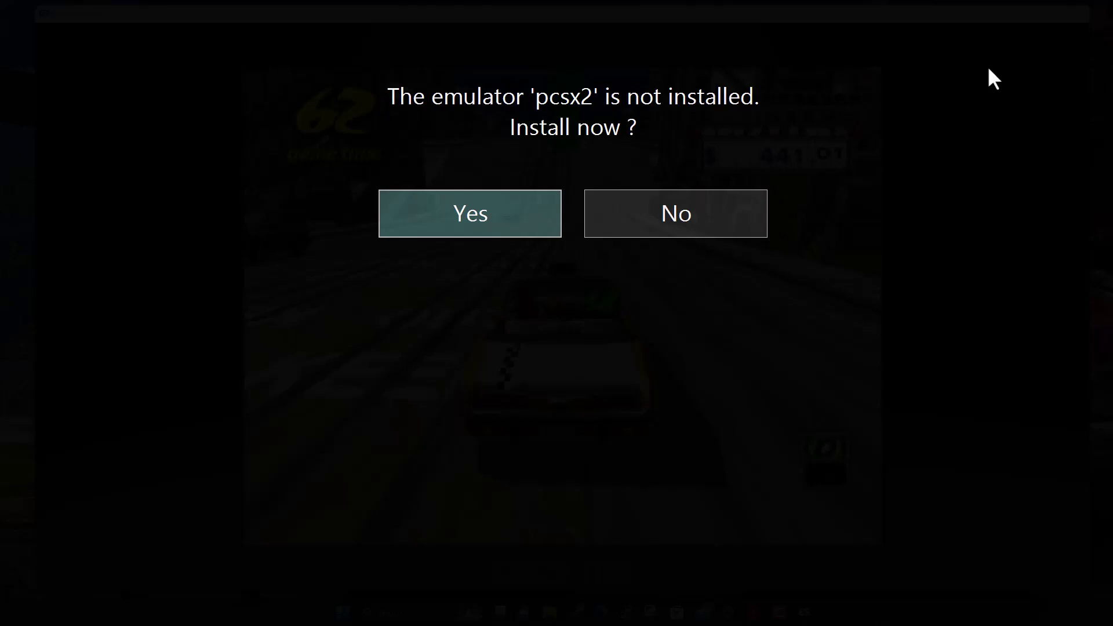
key(Return)
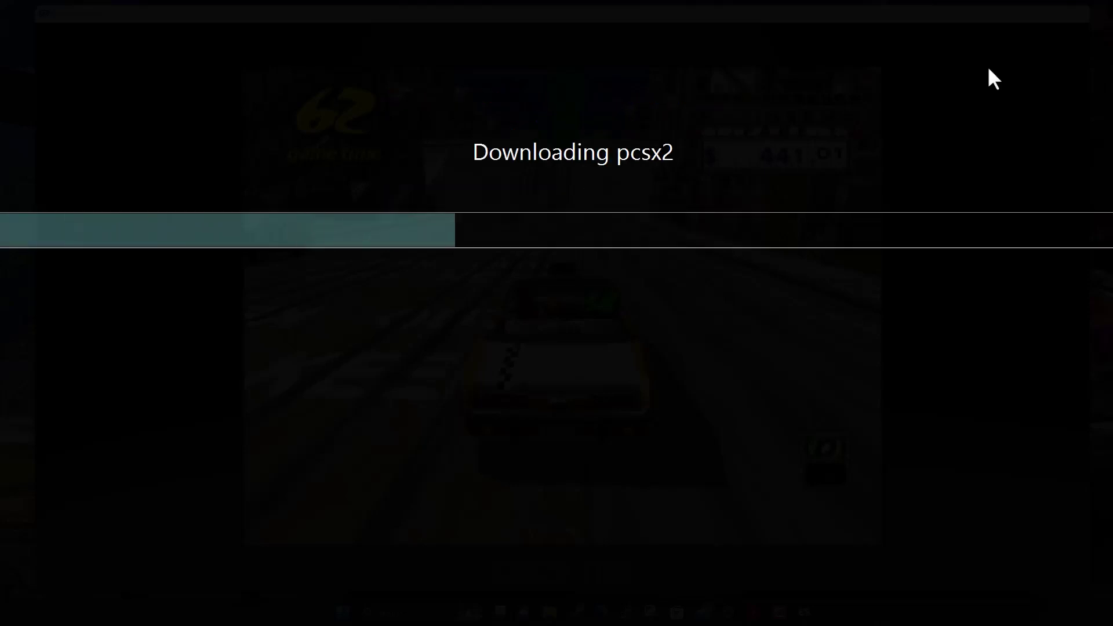
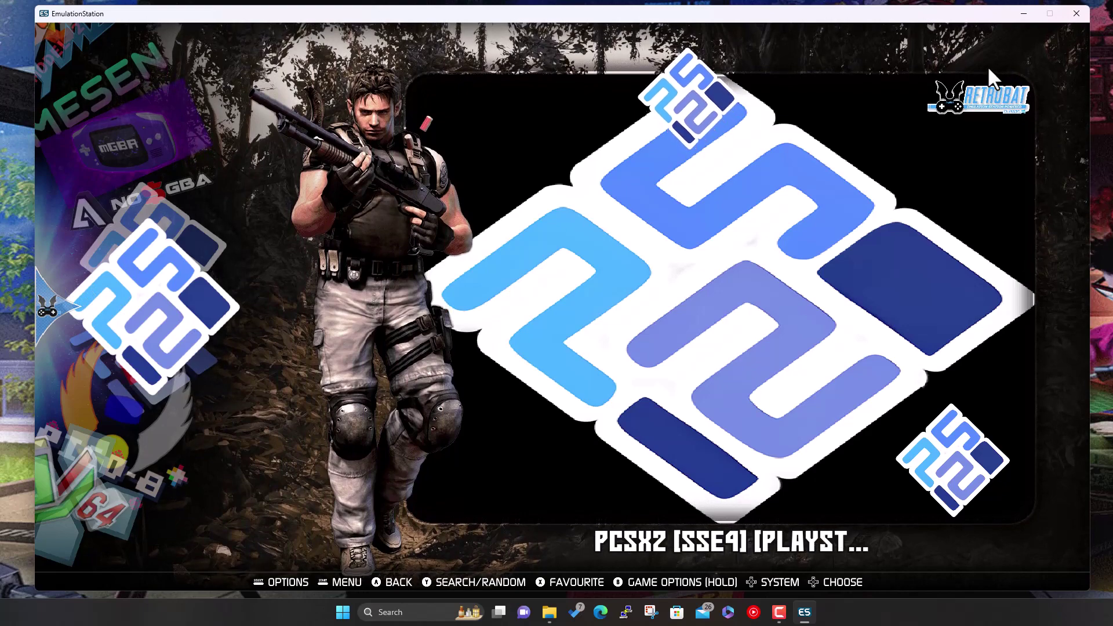
- Try to open PCSX2 [v1.6] from the RetroBat emulator list, declining the installation of pcsx2-16
key(Right)
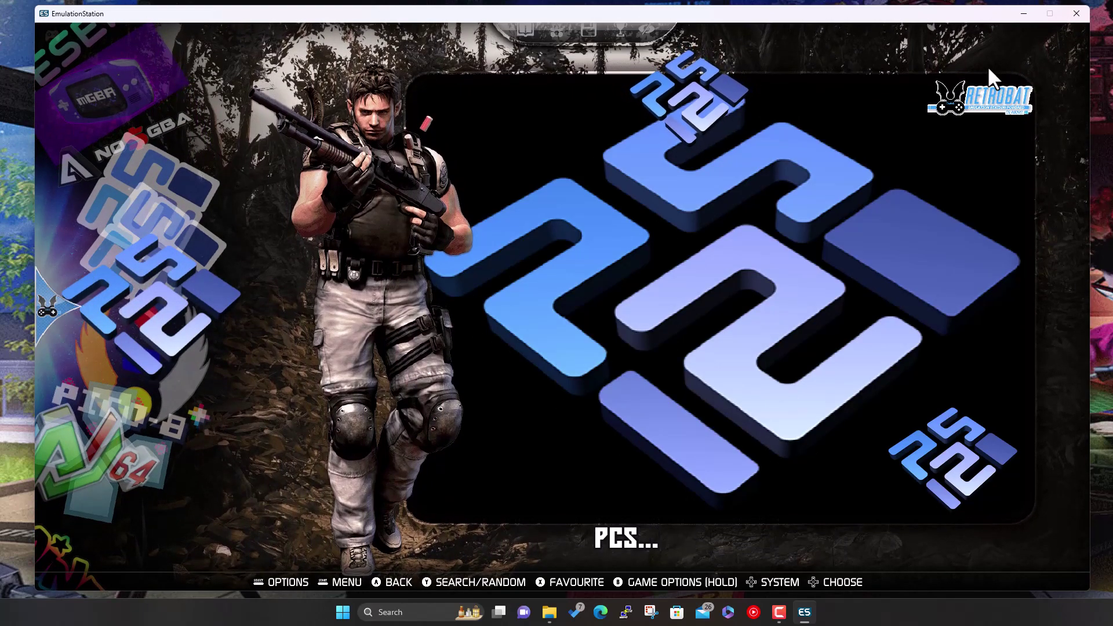
key(Right)
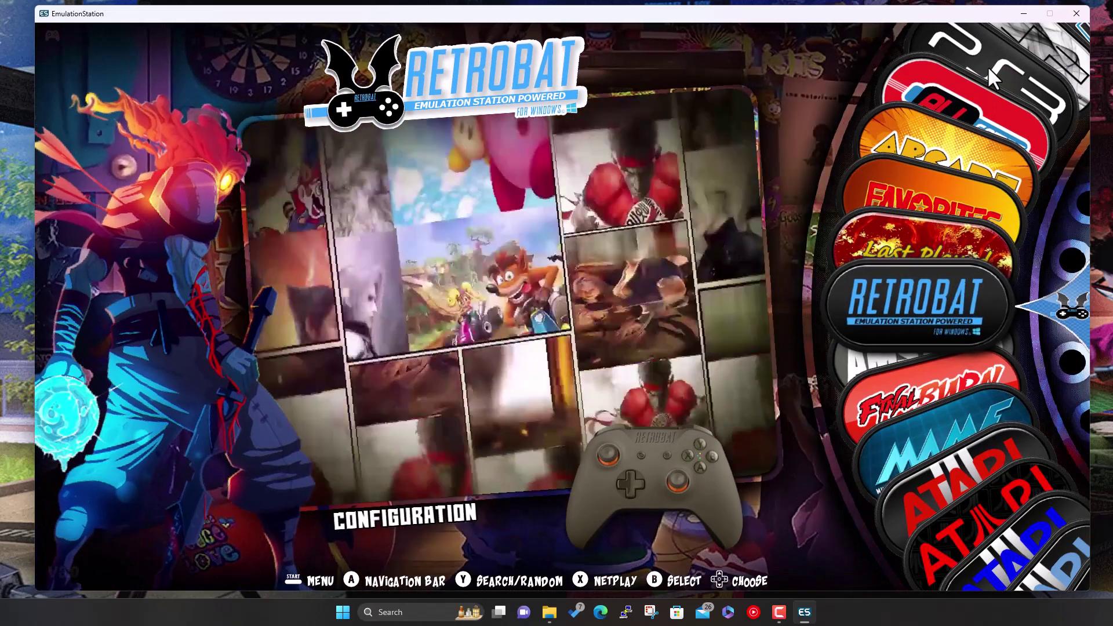
key(Left)
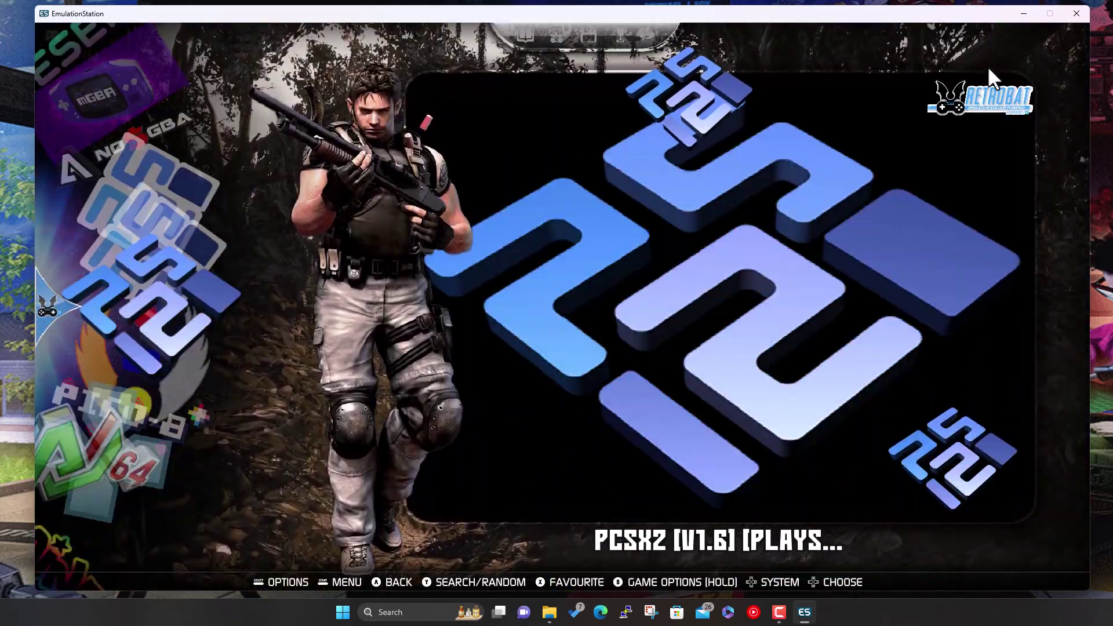
key(Return)
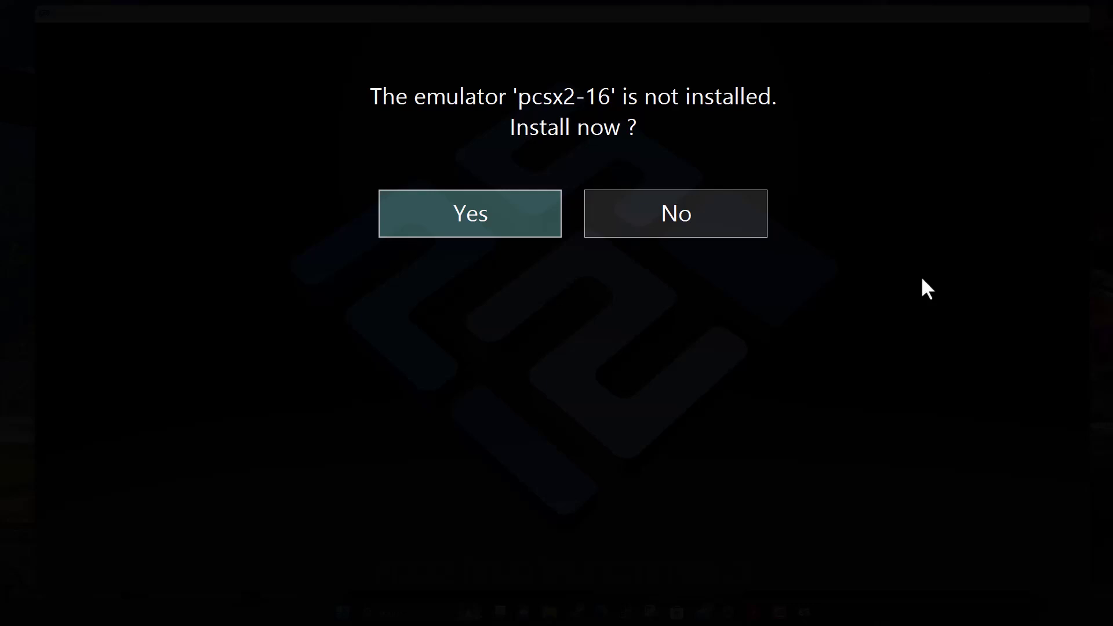
click(733, 224)
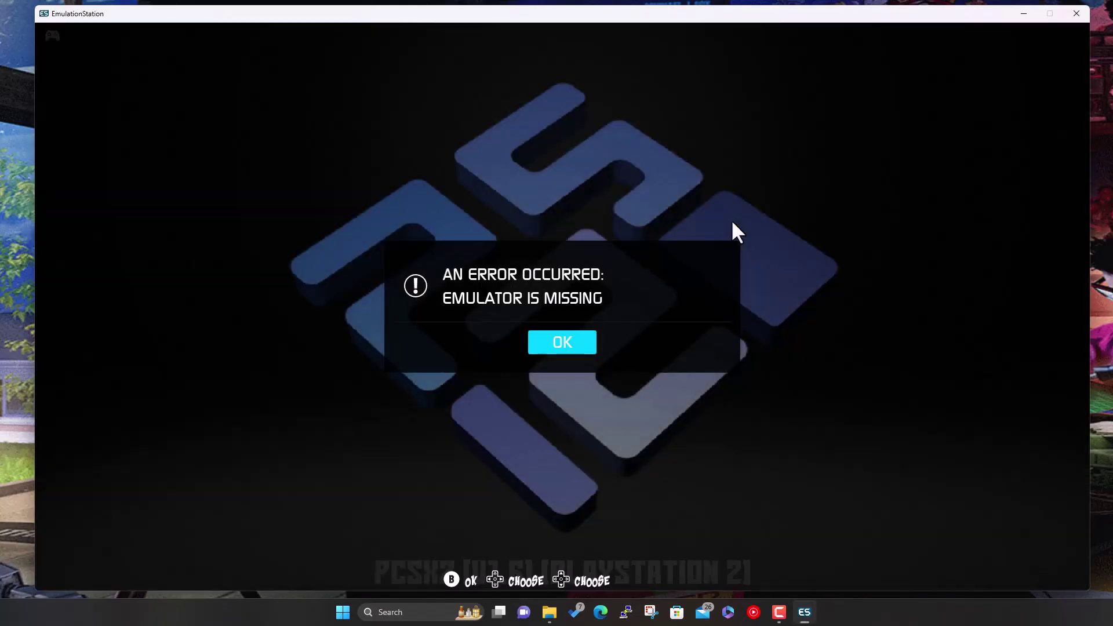
click(571, 348)
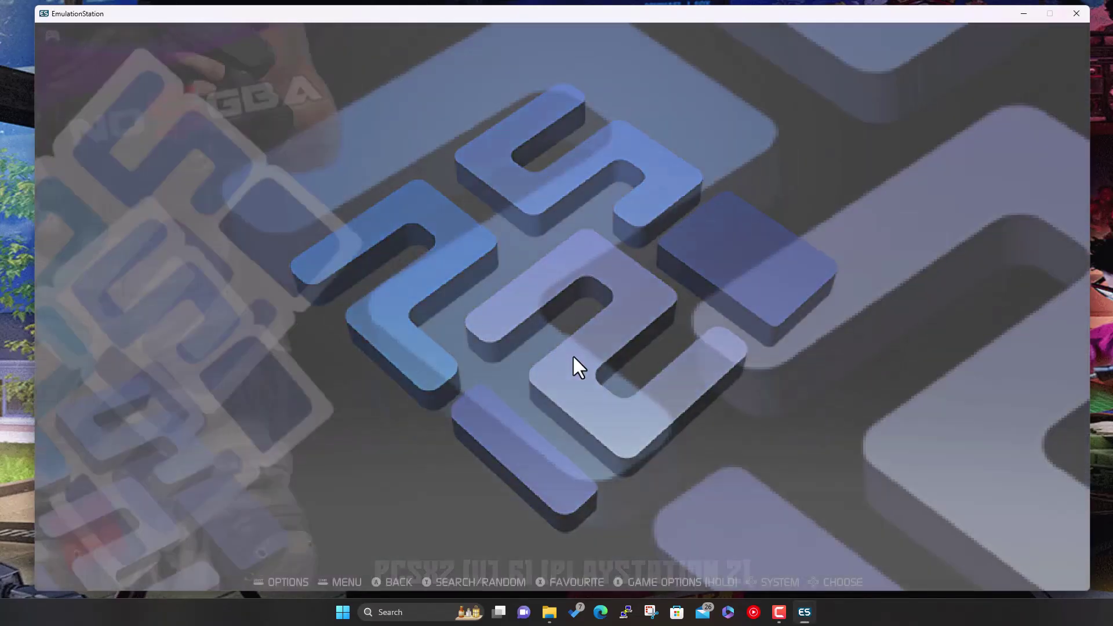
- Launch the PCSX2 [AVX2] (PlayStation 2) emulator from the RetroBat list and bring its whole window into view
key(Up)
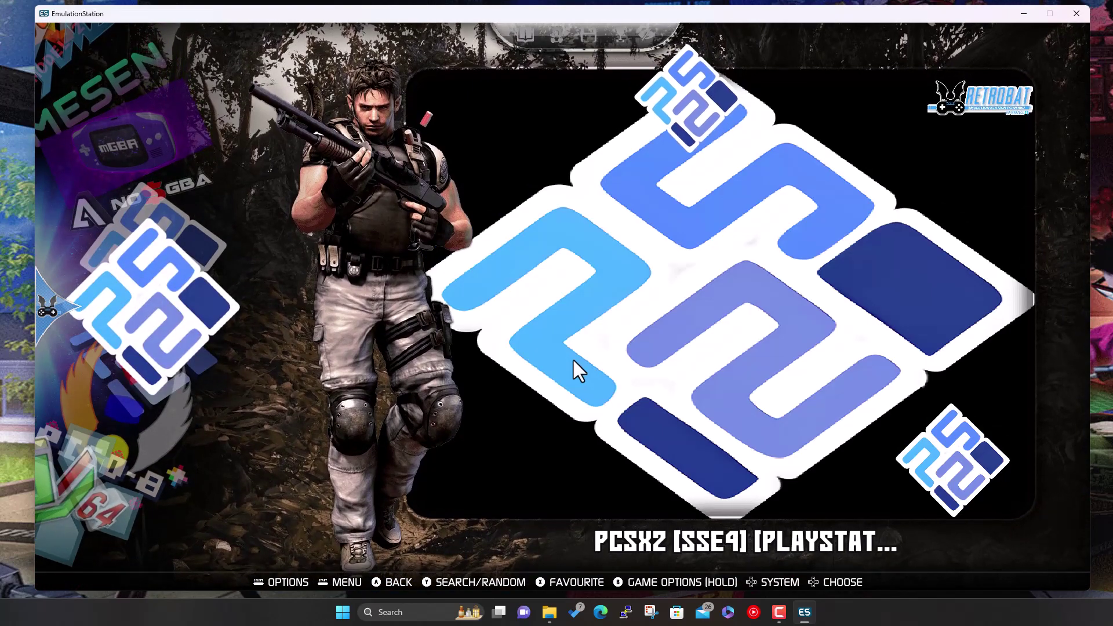
key(Up)
key(Down)
key(Down)
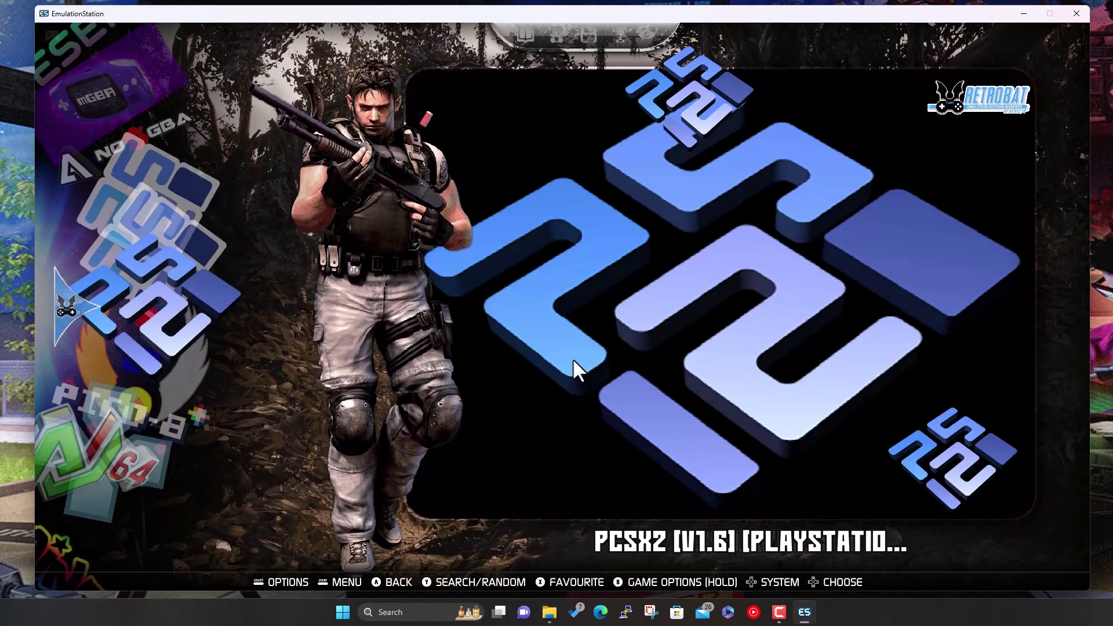
key(Up)
key(Up)
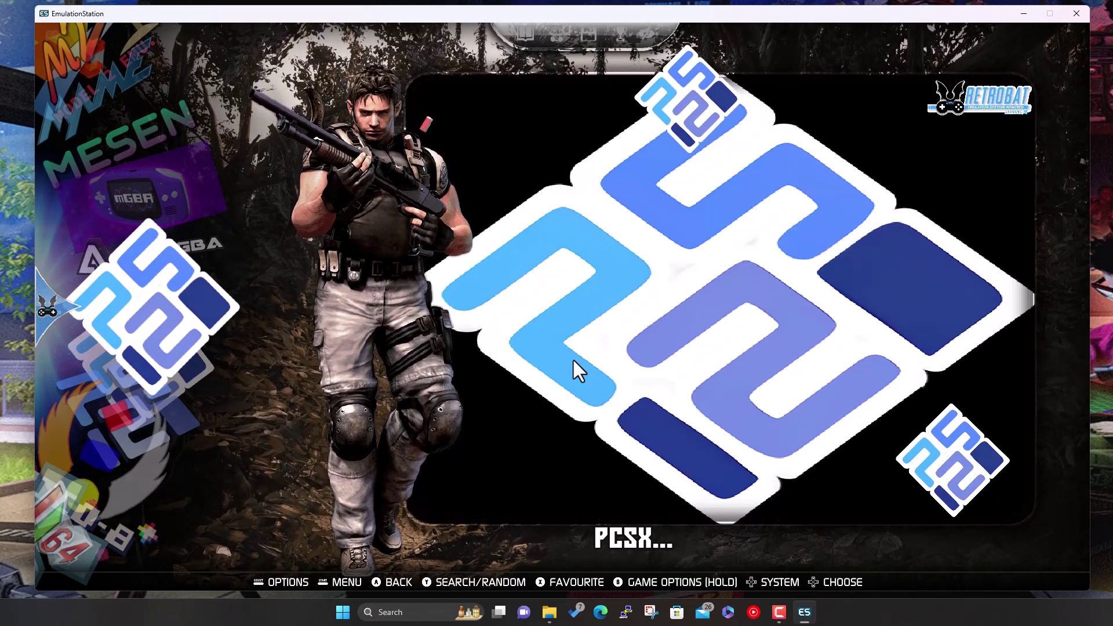
key(Return)
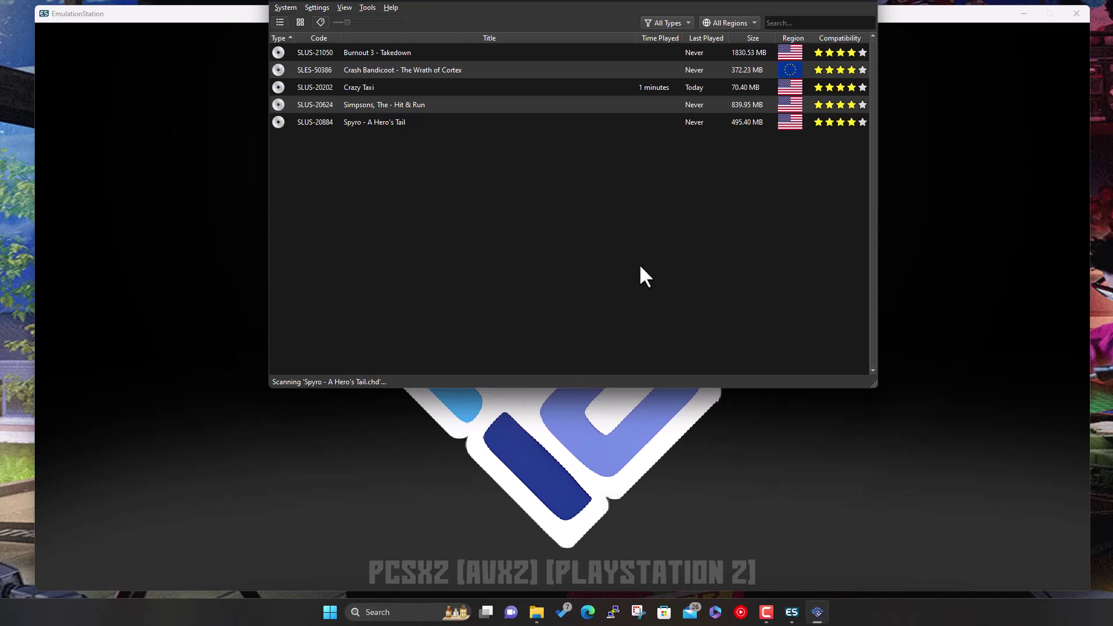
drag(605, 1, 603, 73)
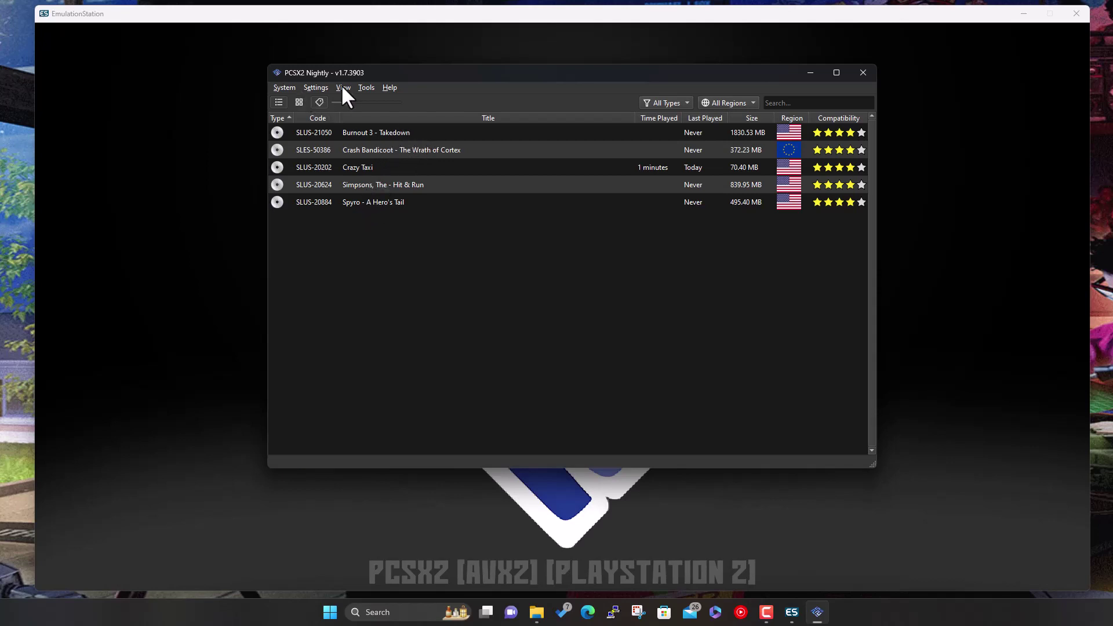
- Open the PCSX2 controller settings and review the DualShock 2 bindings of Controller Port 1
click(367, 88)
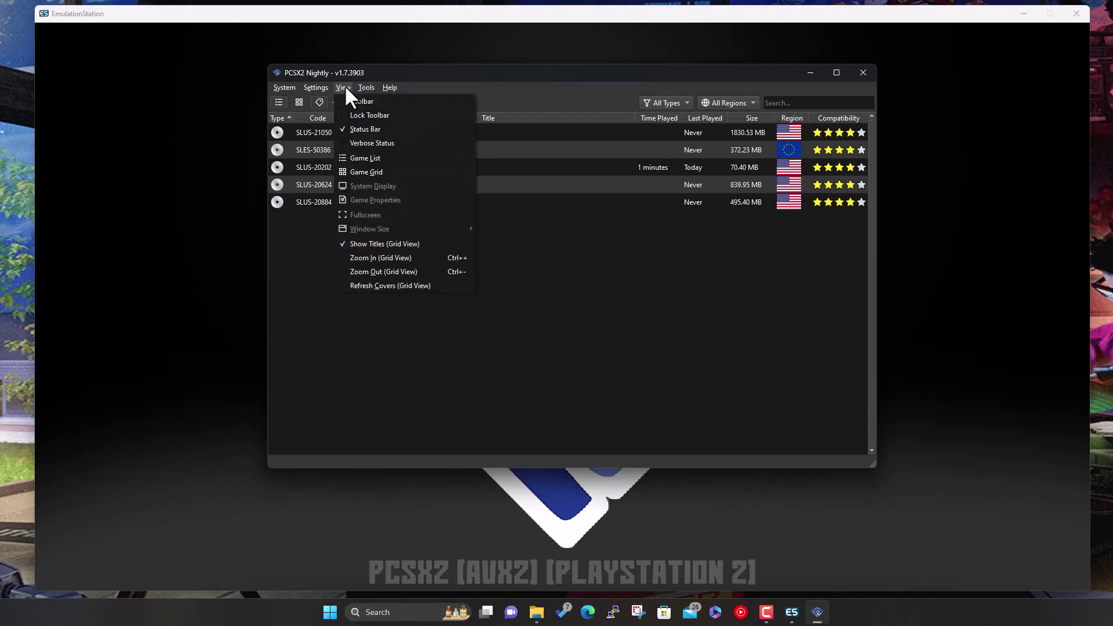
mouse_move(319, 85)
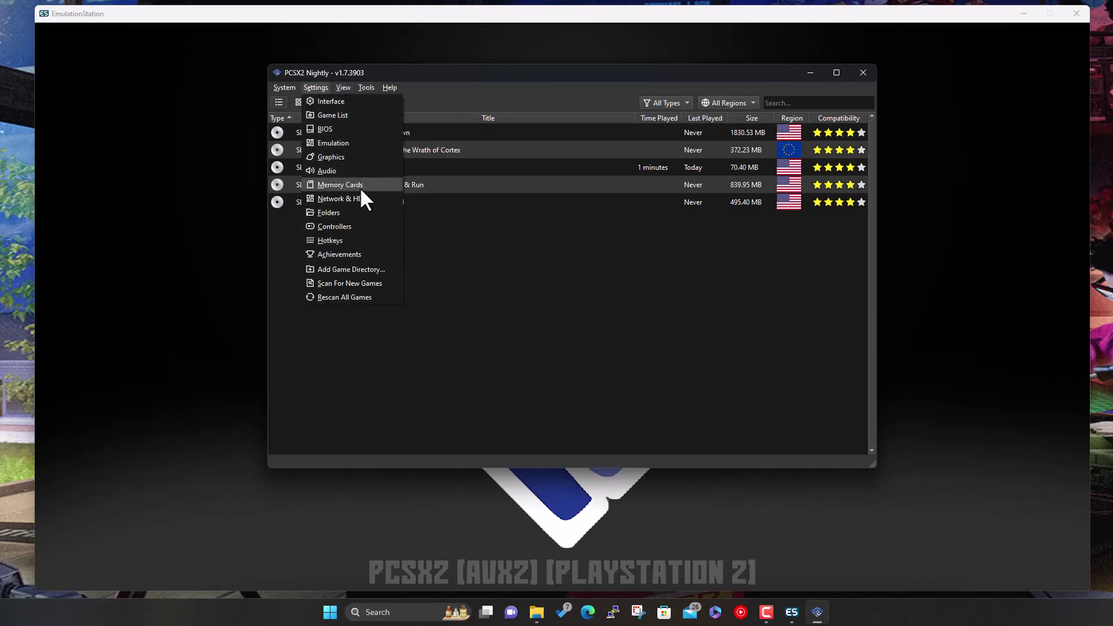
click(356, 226)
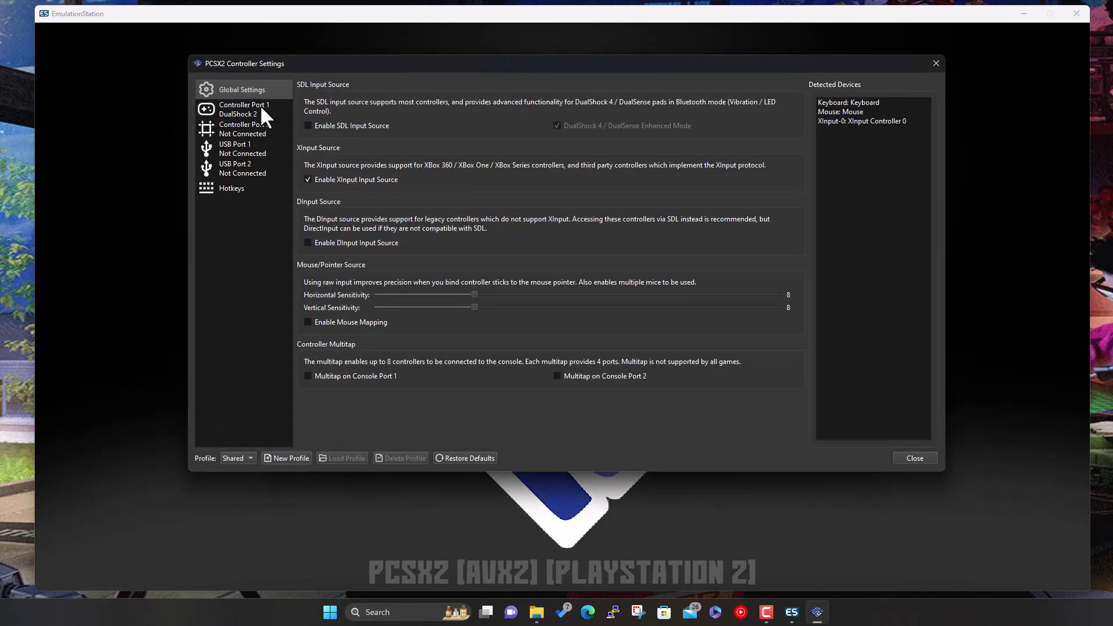
click(261, 105)
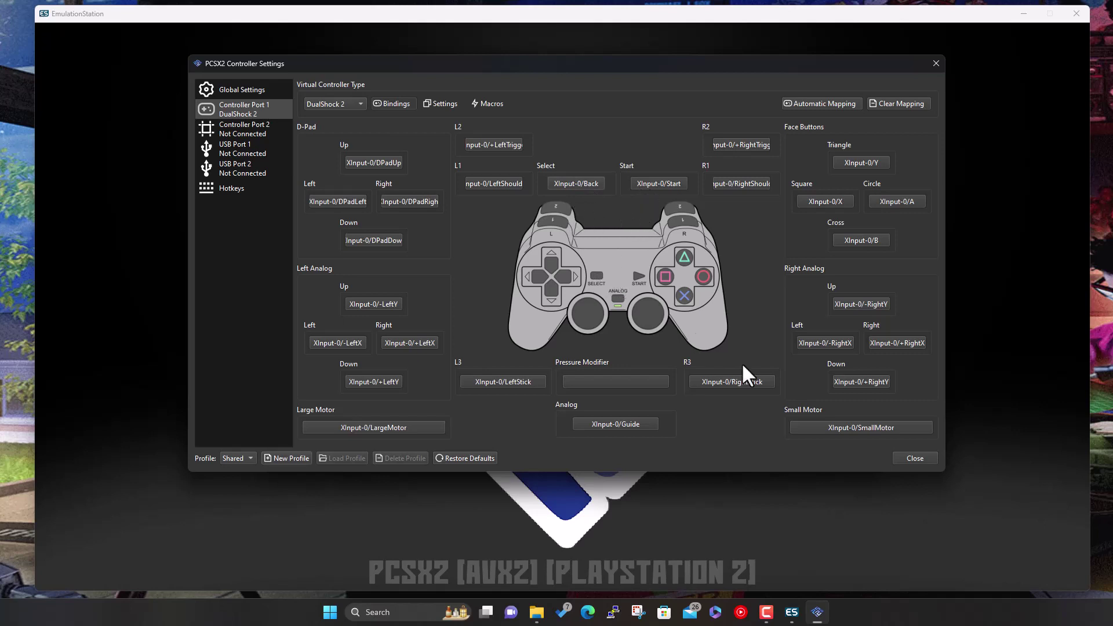
- Leave the controller settings and review the available renderers and adapters in the PCSX2 graphics settings
click(907, 459)
click(317, 91)
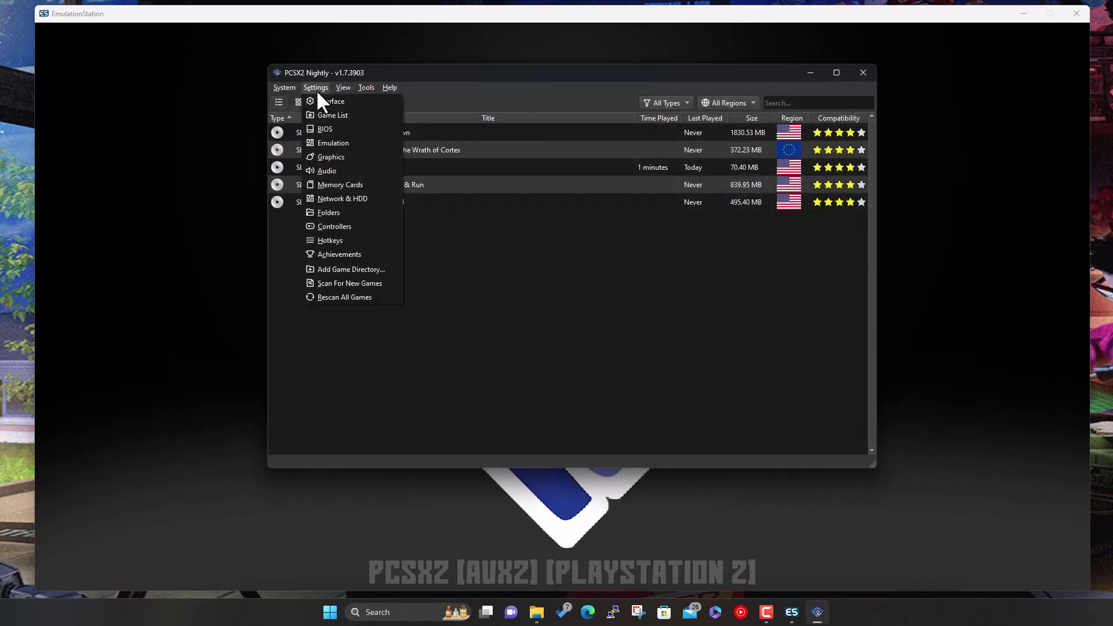
click(333, 156)
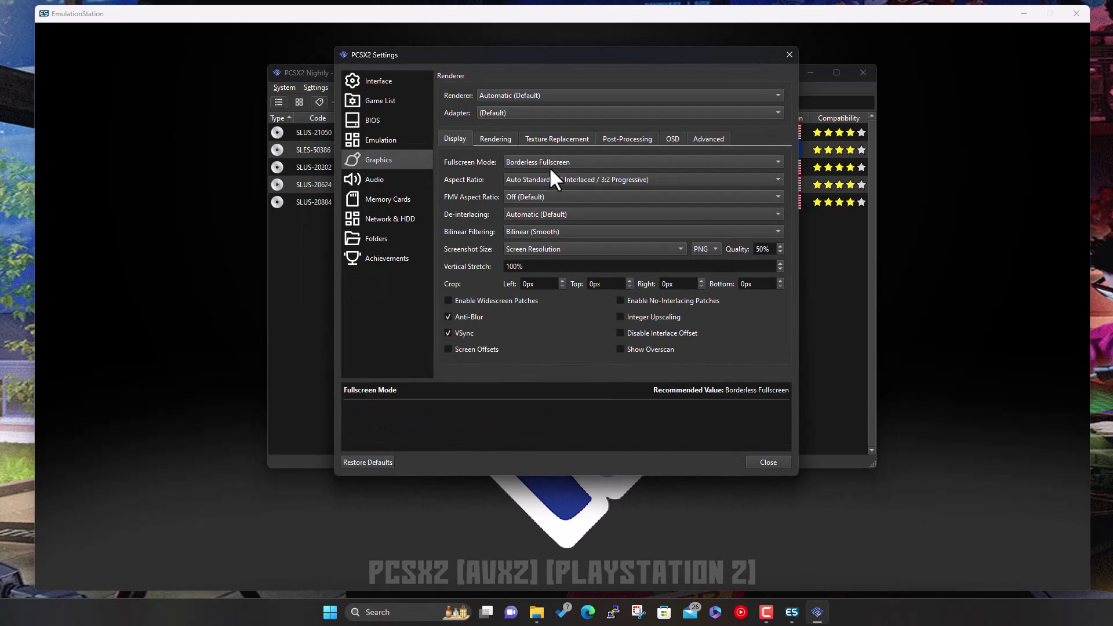
click(527, 93)
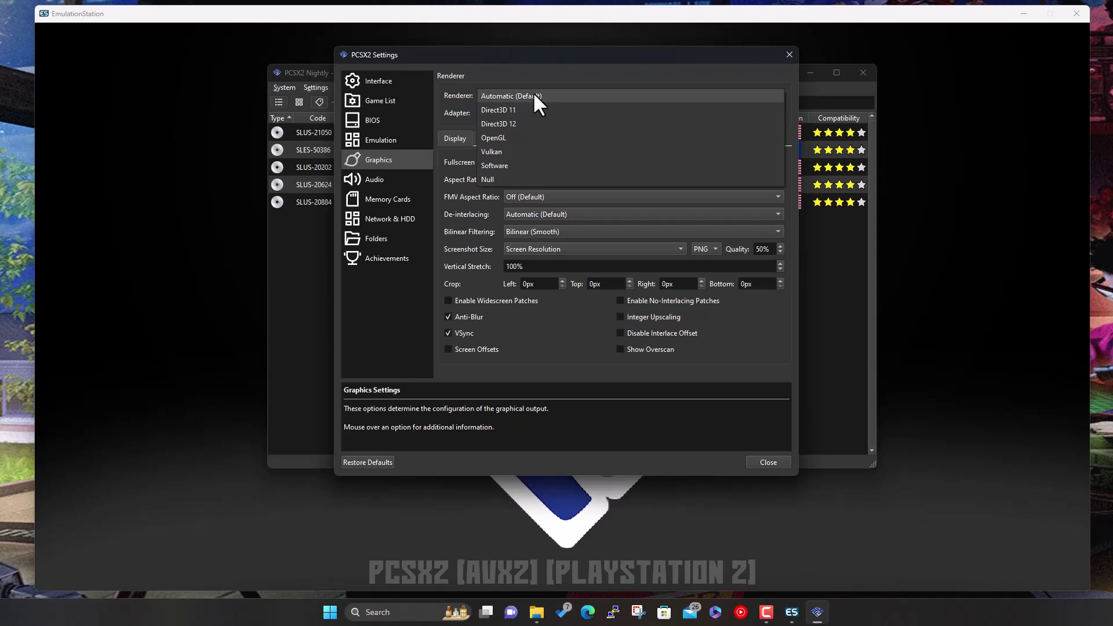
click(534, 96)
click(494, 110)
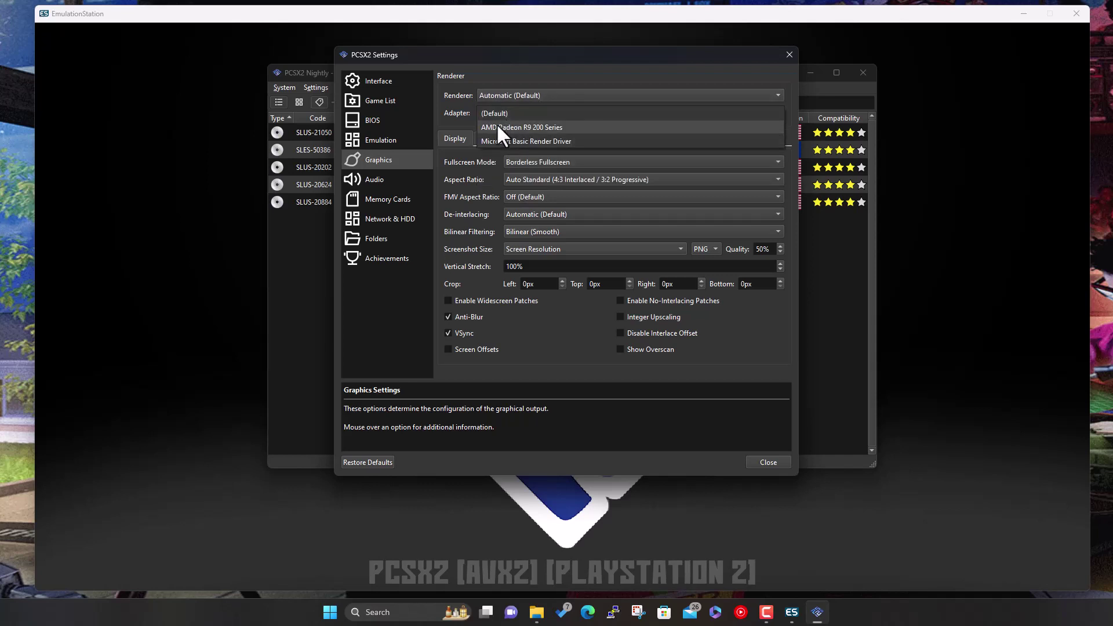
click(512, 95)
click(514, 96)
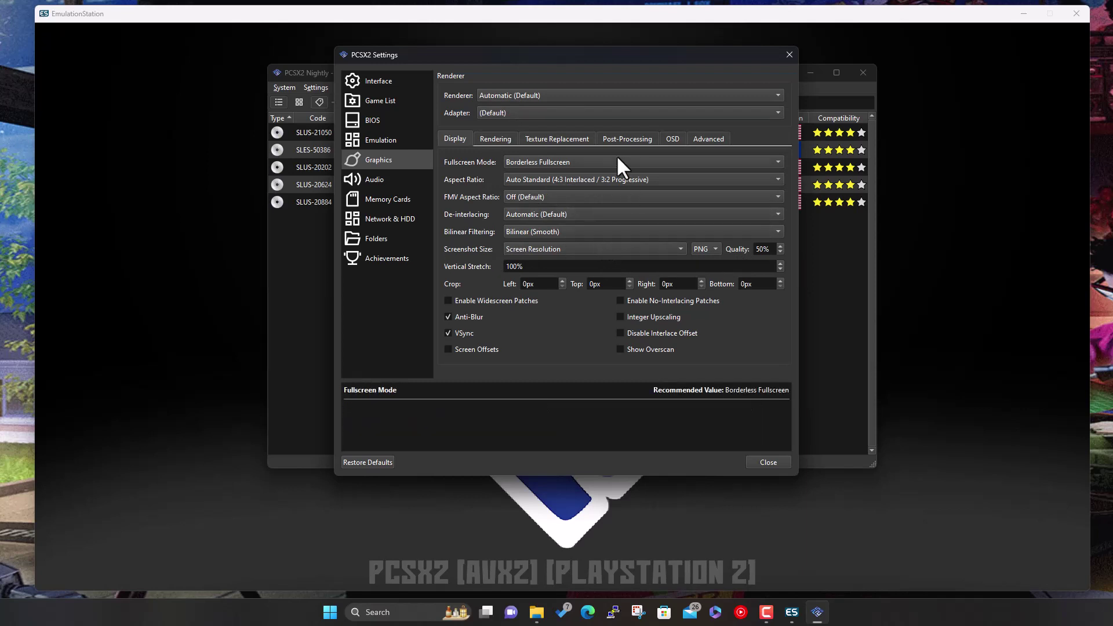
- Disable VSync in the PCSX2 graphics display settings and close the emulator
click(466, 331)
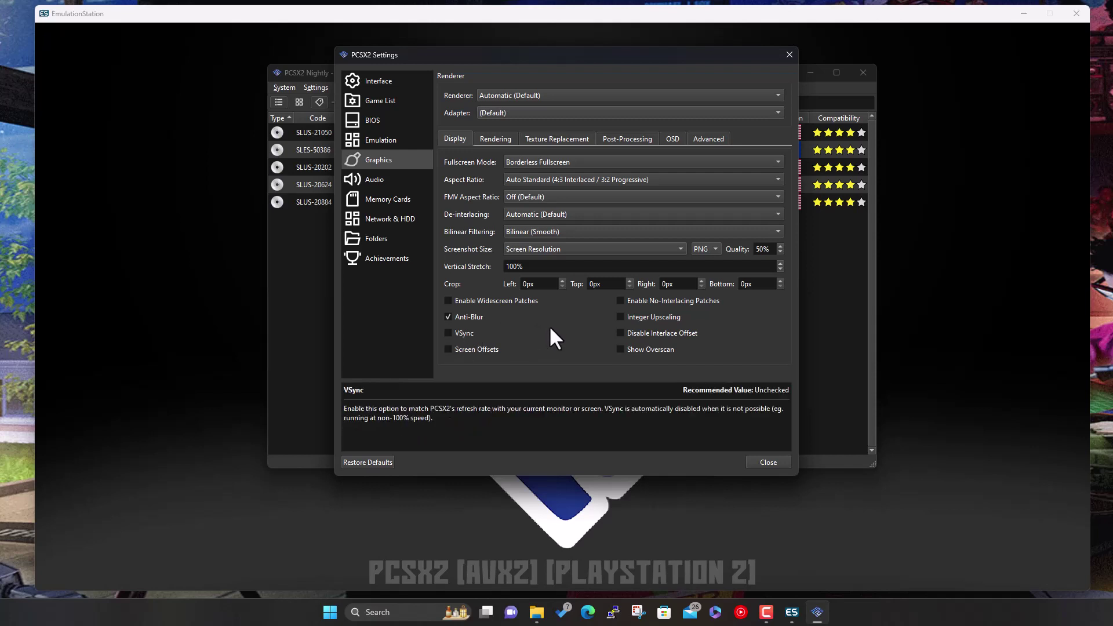
click(757, 462)
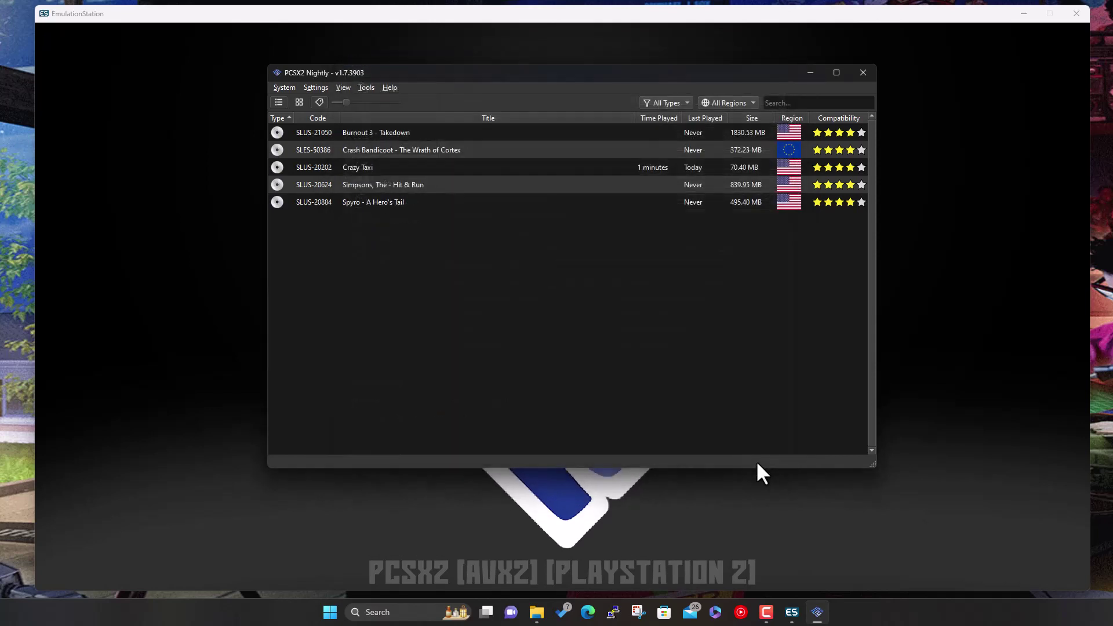
click(862, 72)
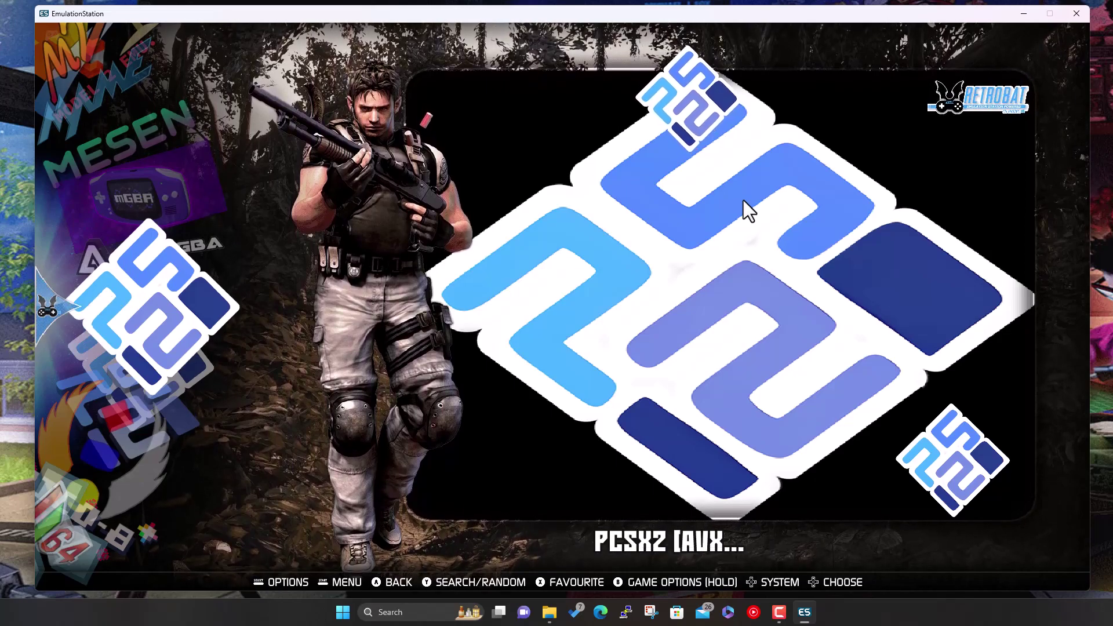
- Launch After Burner Climax from the PlayStation 3 games and accept the installation of the rpcs3 emulator
key(Escape)
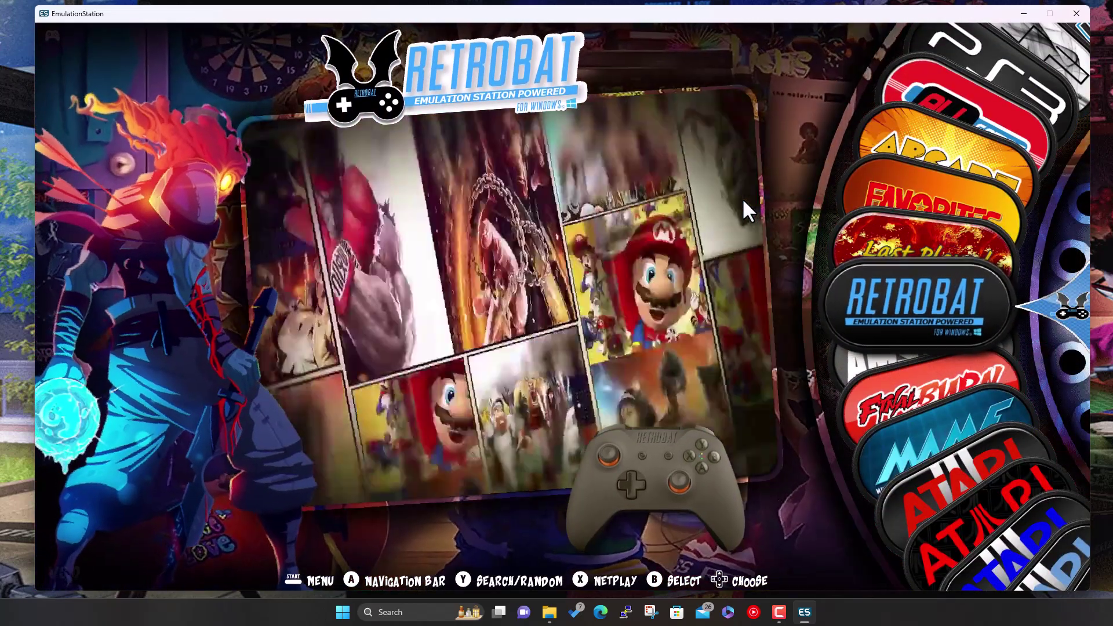
key(Up)
key(Up)
key(Up)
key(Up)
key(Up)
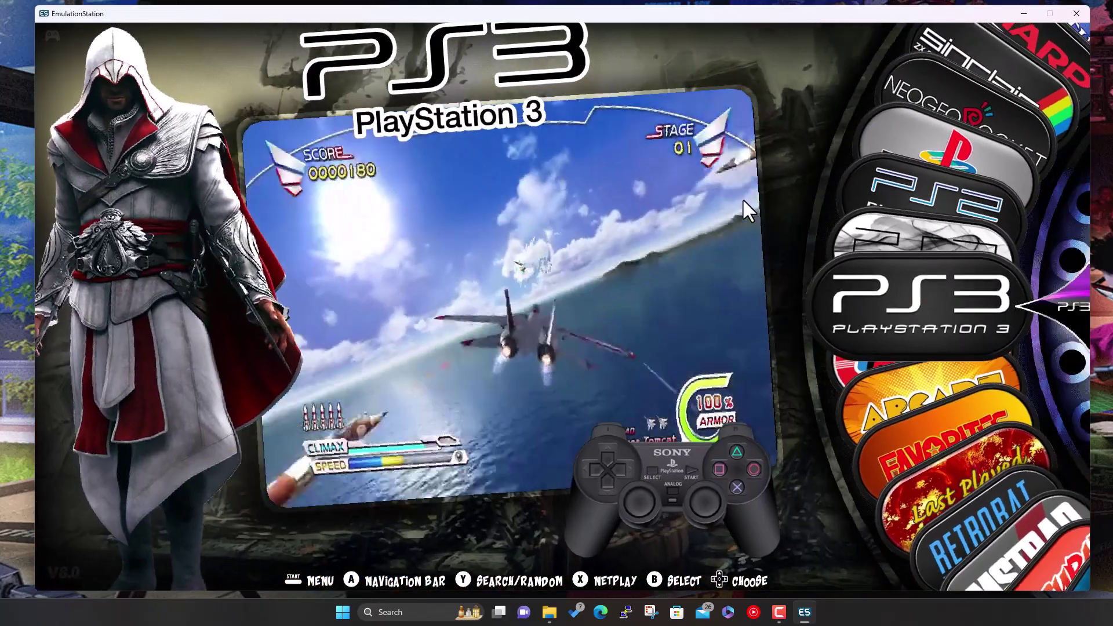
key(Return)
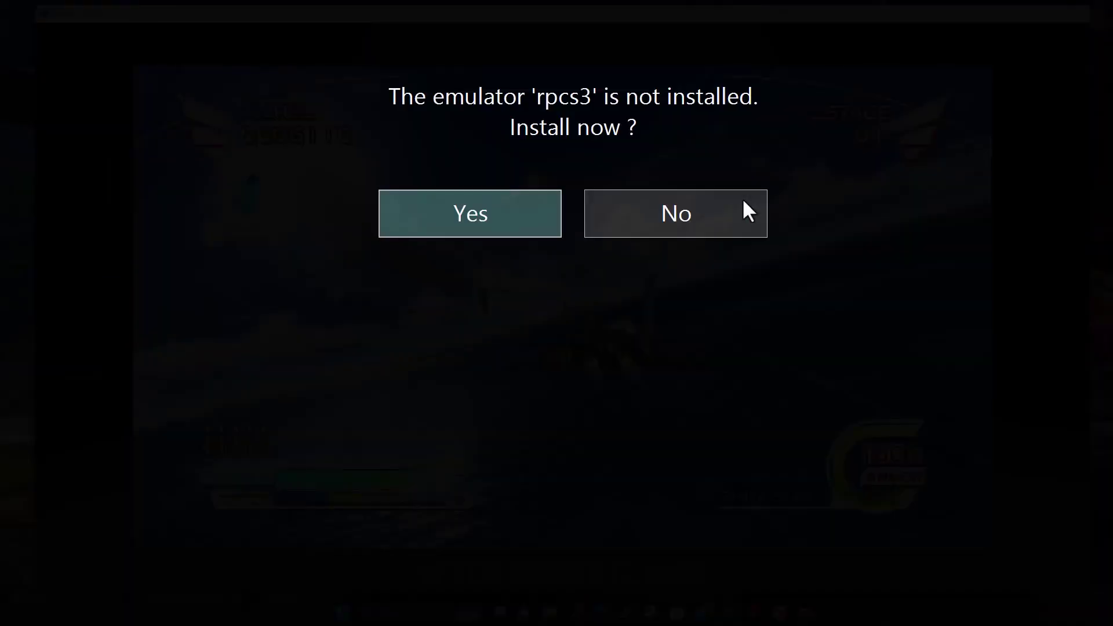
click(537, 218)
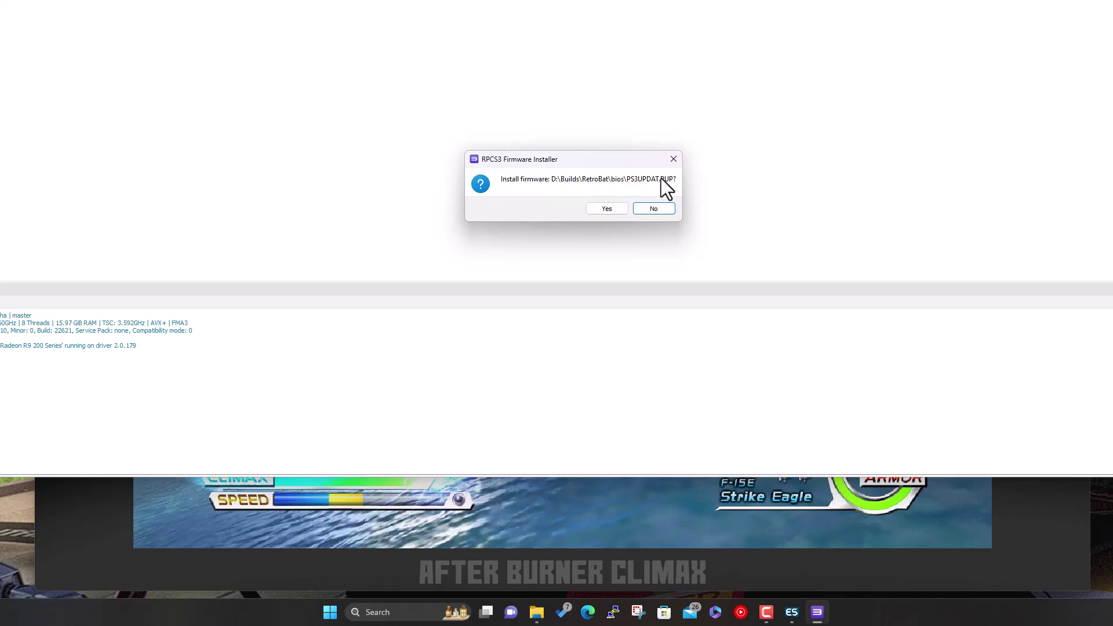
- Install the PS3 firmware from PS3UPDAT.PUP, continuing with version 4.88, and move the module compilation window aside
click(606, 210)
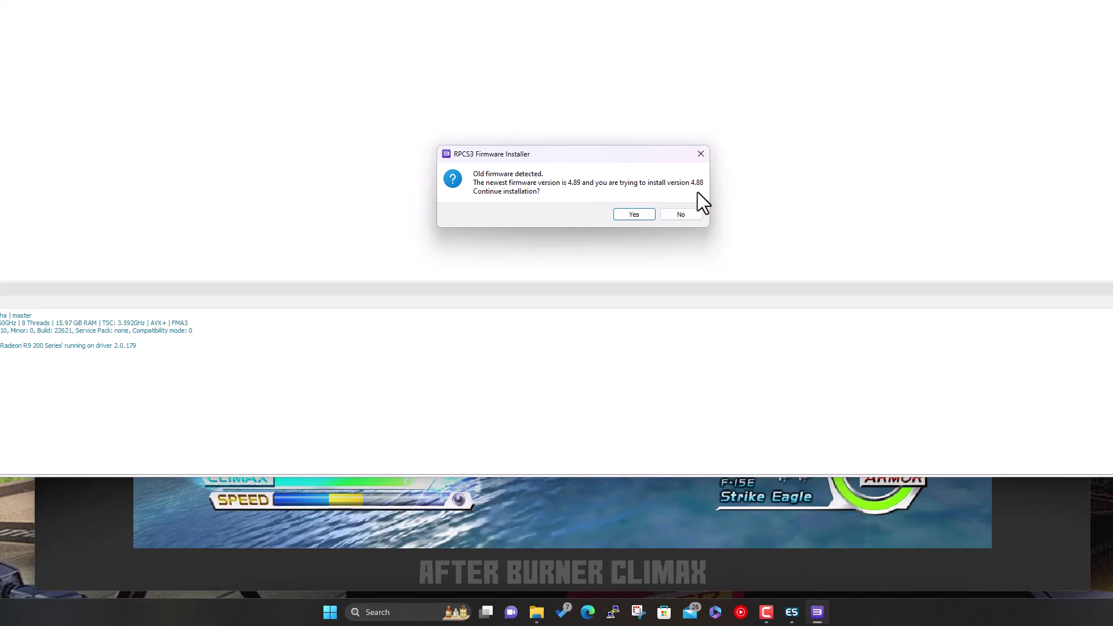
click(635, 216)
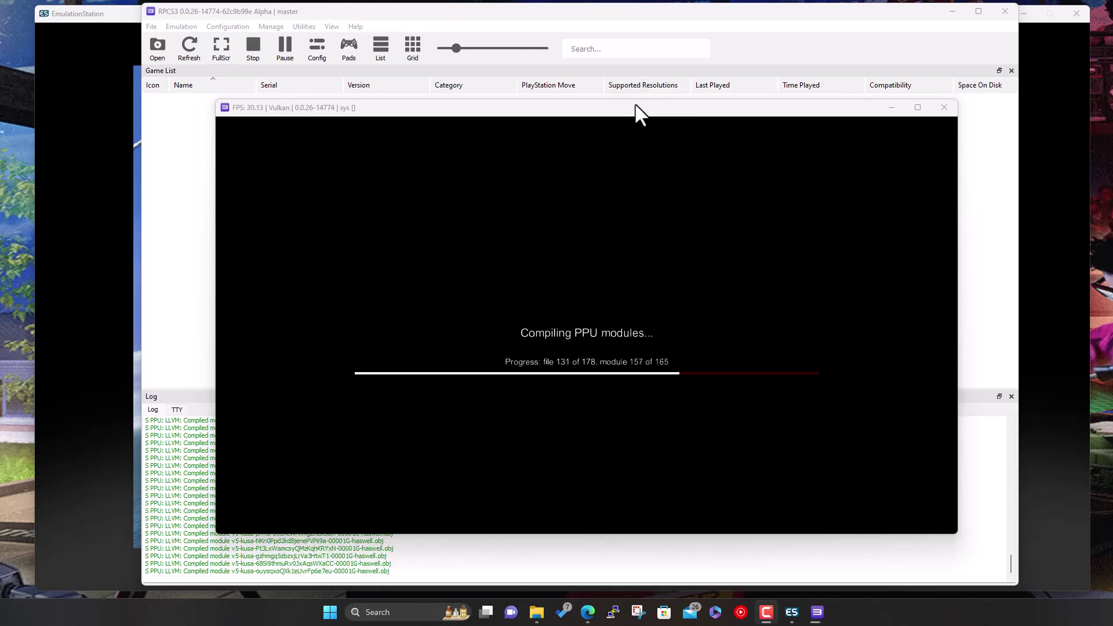
drag(638, 110, 699, 39)
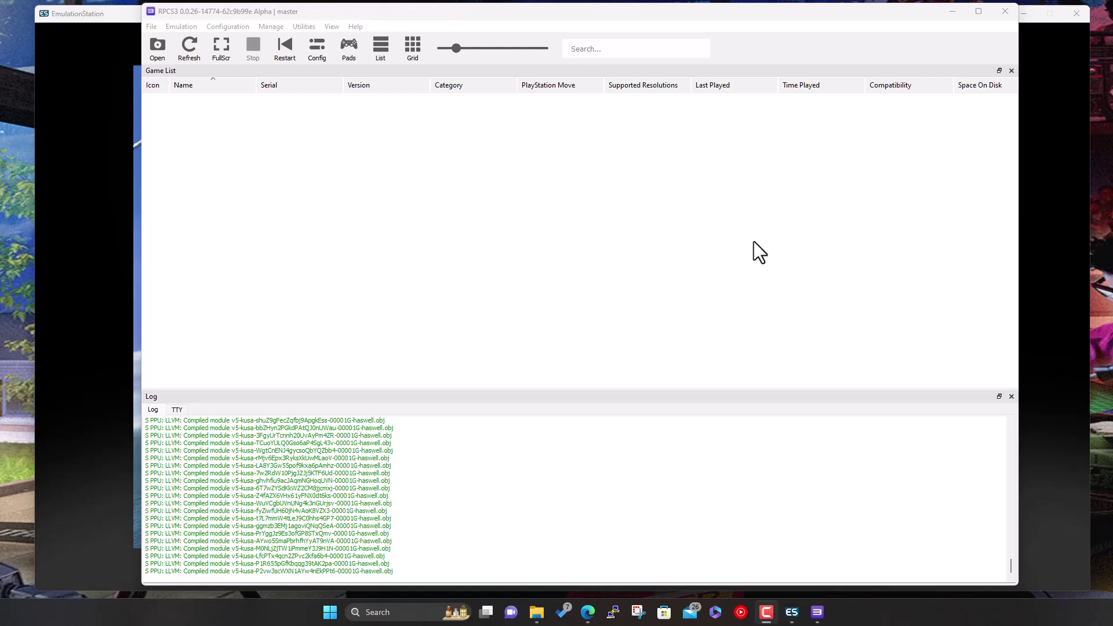
- Bring RPCS3 to the front, check for updates, and update it to version 0.0.27-14986 with a restart
click(555, 13)
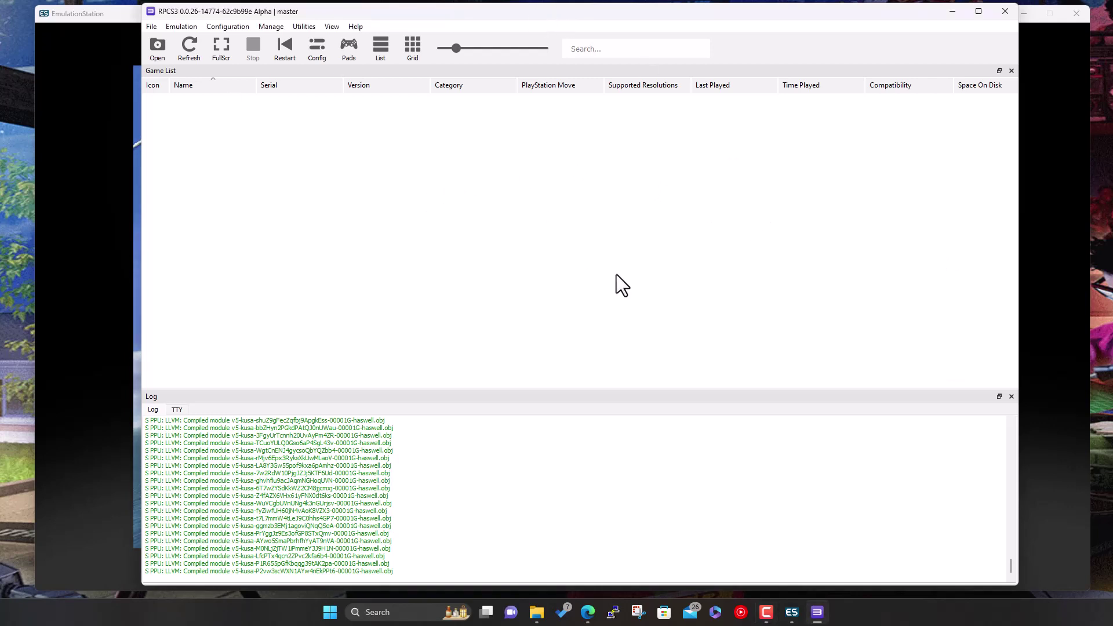
click(816, 615)
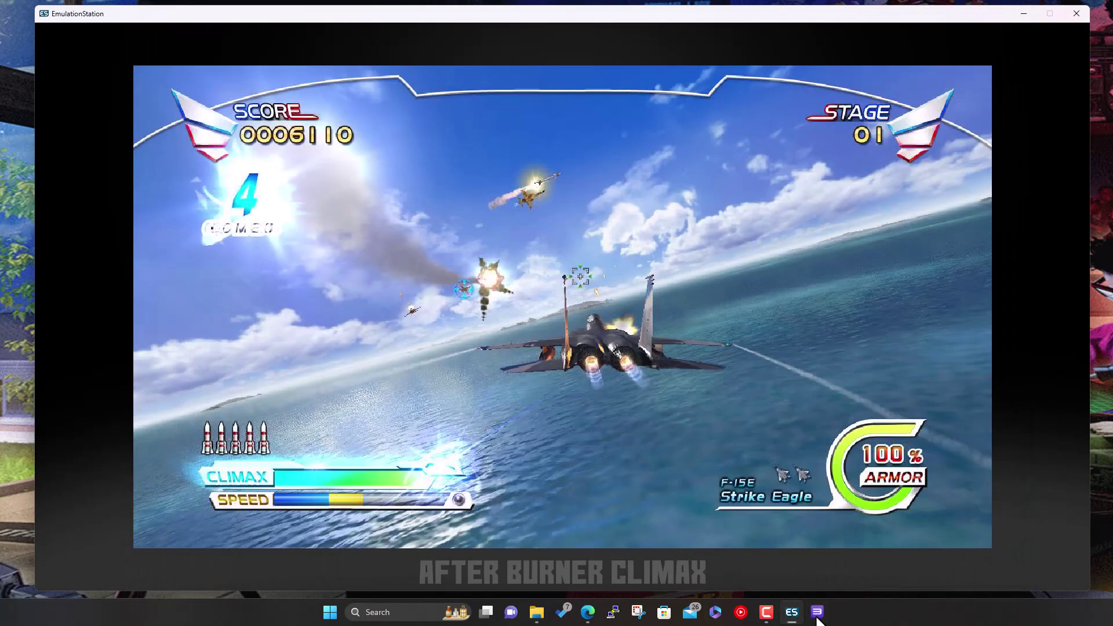
click(816, 613)
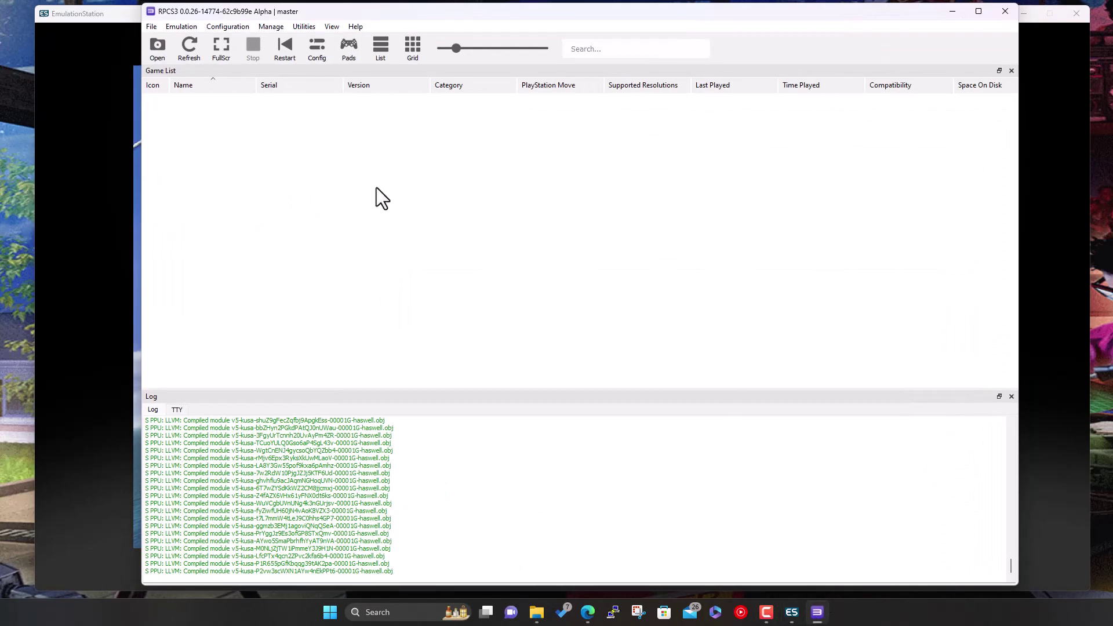
click(152, 27)
mouse_move(184, 26)
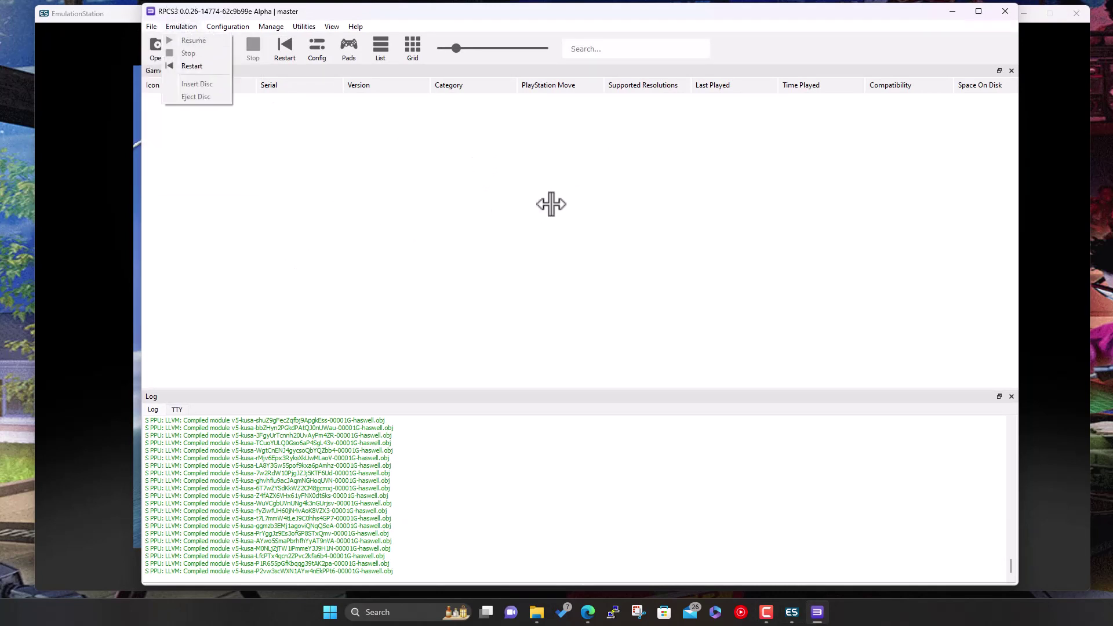
mouse_move(355, 27)
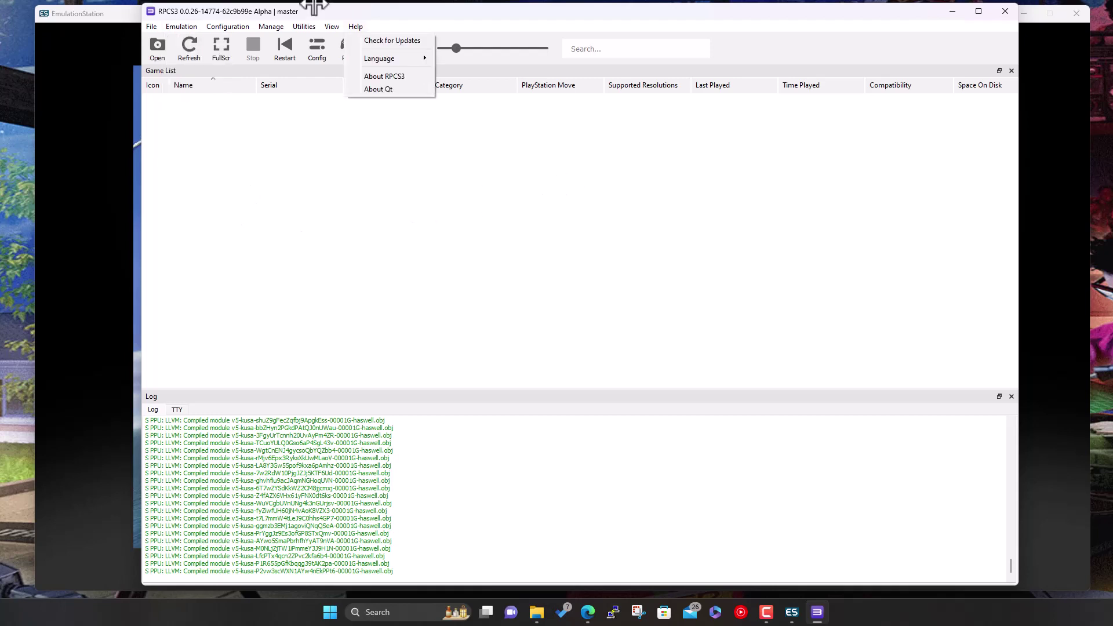
click(378, 40)
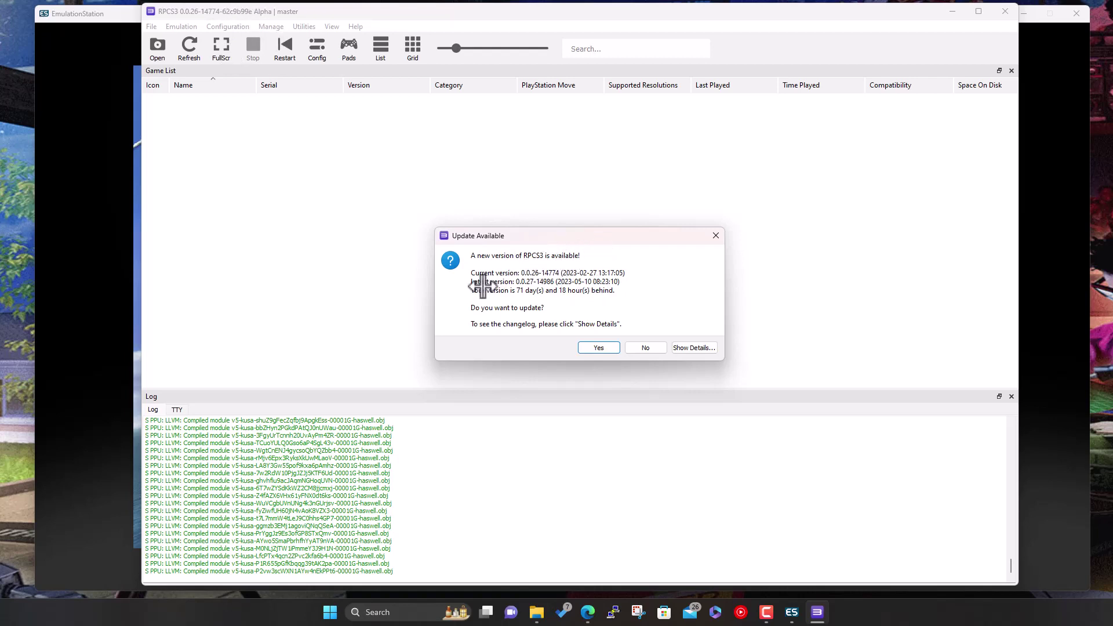
click(602, 346)
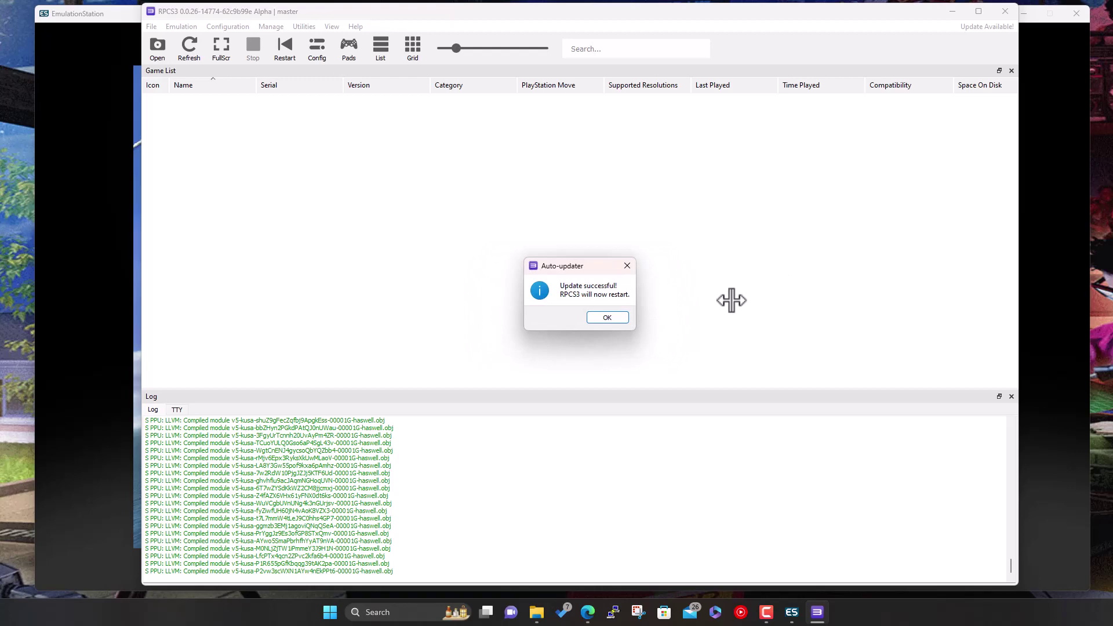
click(607, 317)
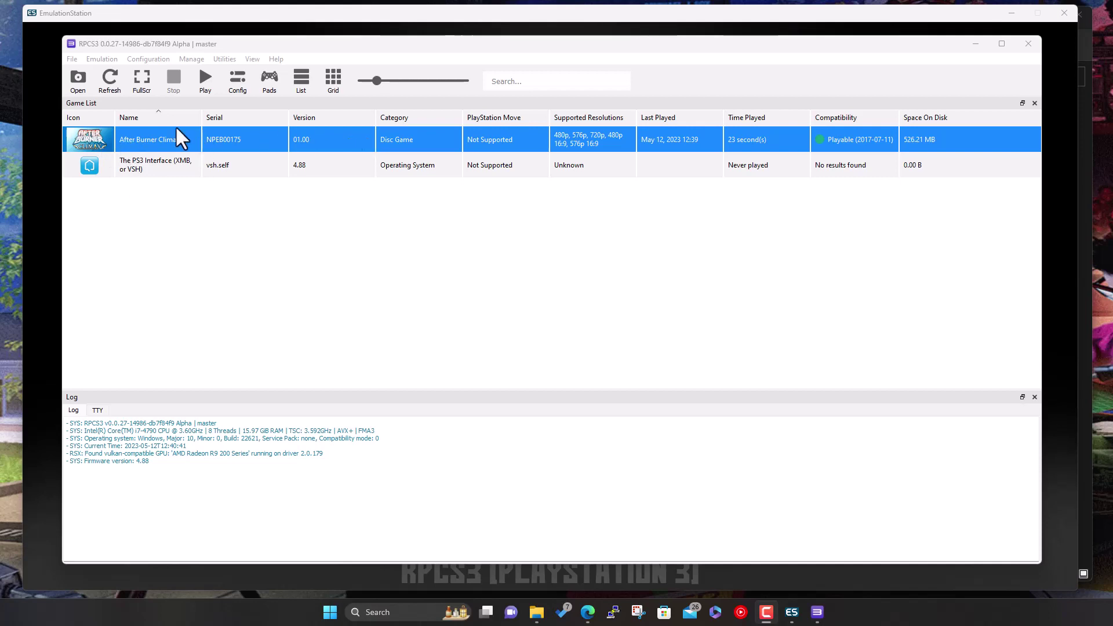
- Add the After Burner Climax.ps3 folder from RetroBat's roms\ps3 directory to the RPCS3 games
click(72, 59)
click(120, 144)
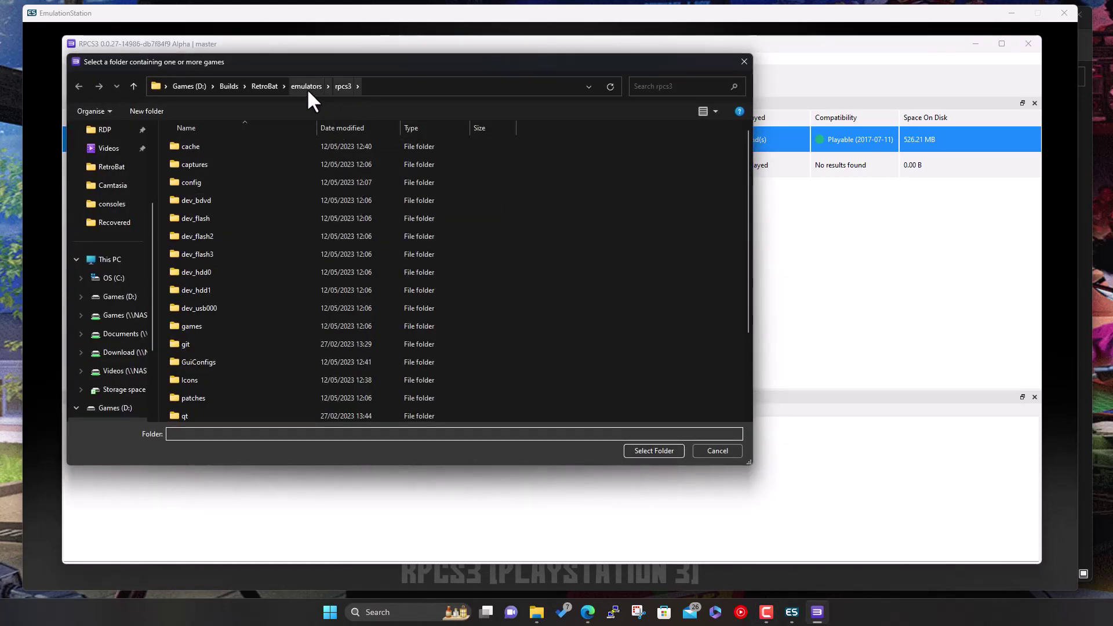
click(262, 86)
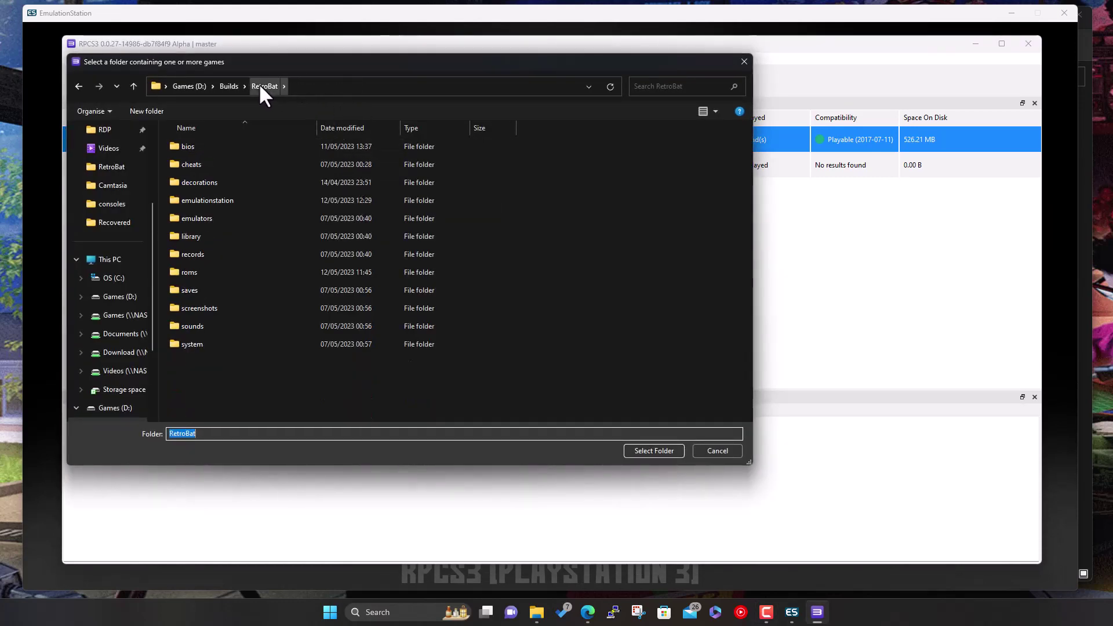
double_click(207, 273)
scroll(231, 331, down, 10)
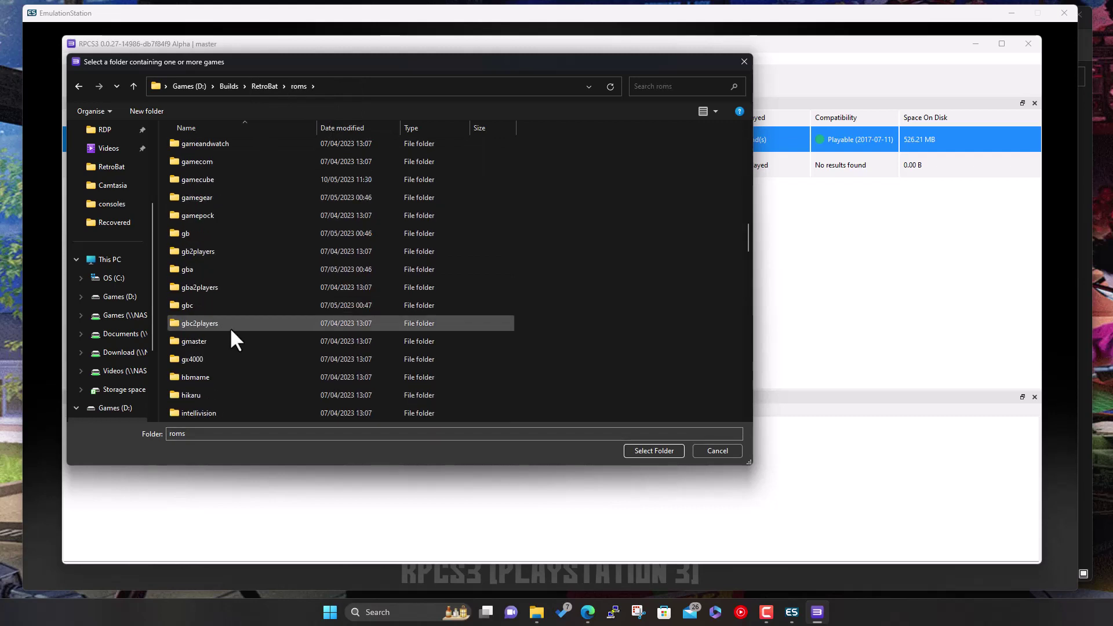
scroll(230, 326, down, 8)
scroll(228, 326, down, 8)
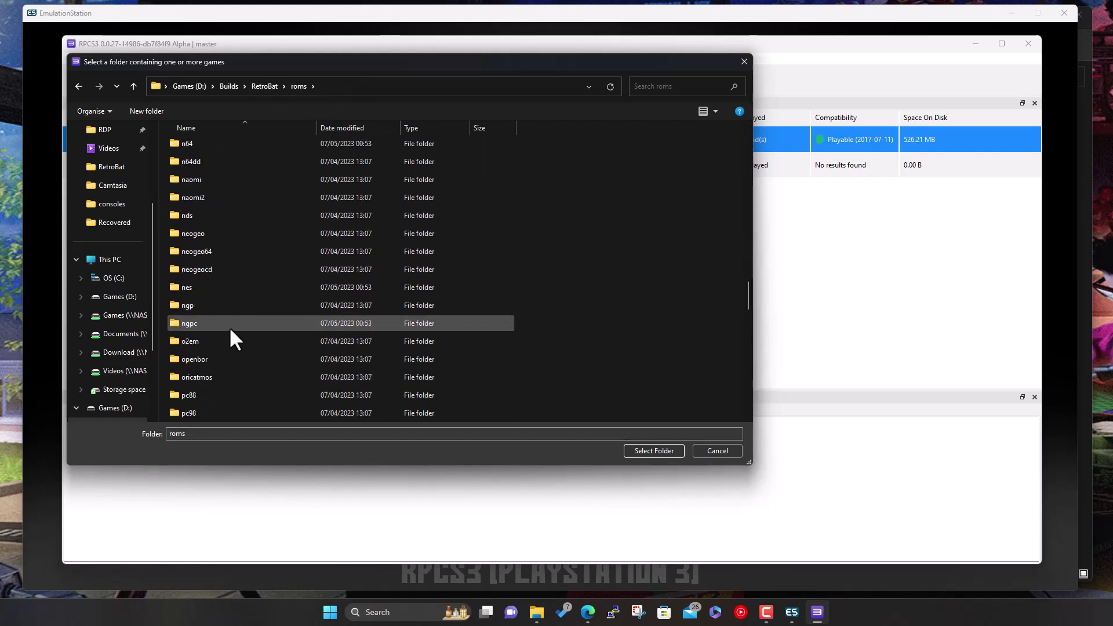
scroll(228, 326, down, 7)
click(200, 227)
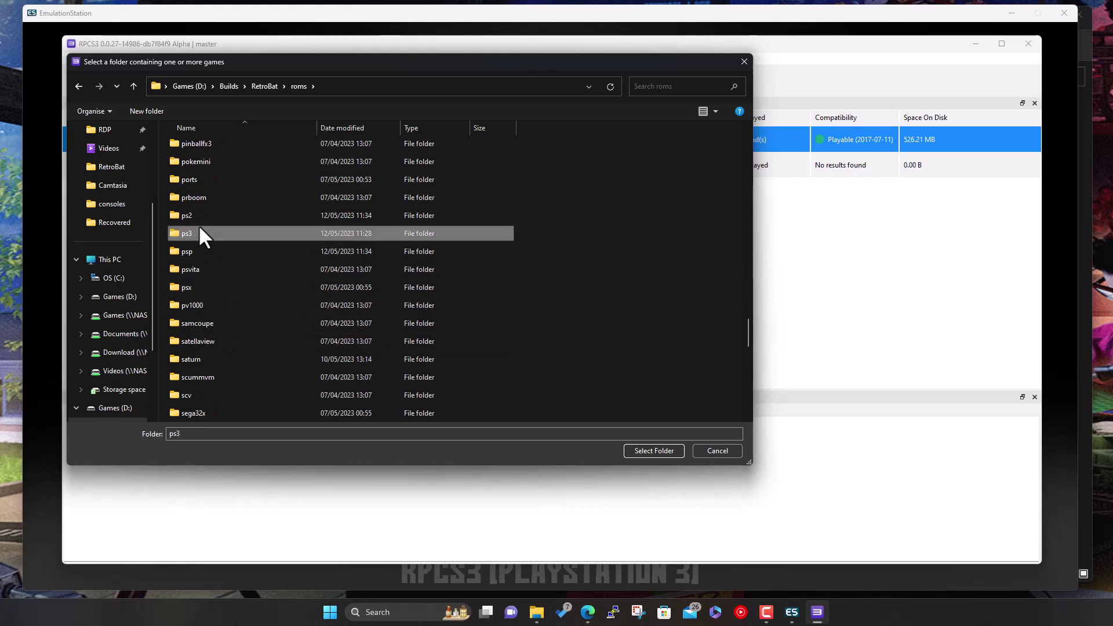
double_click(200, 229)
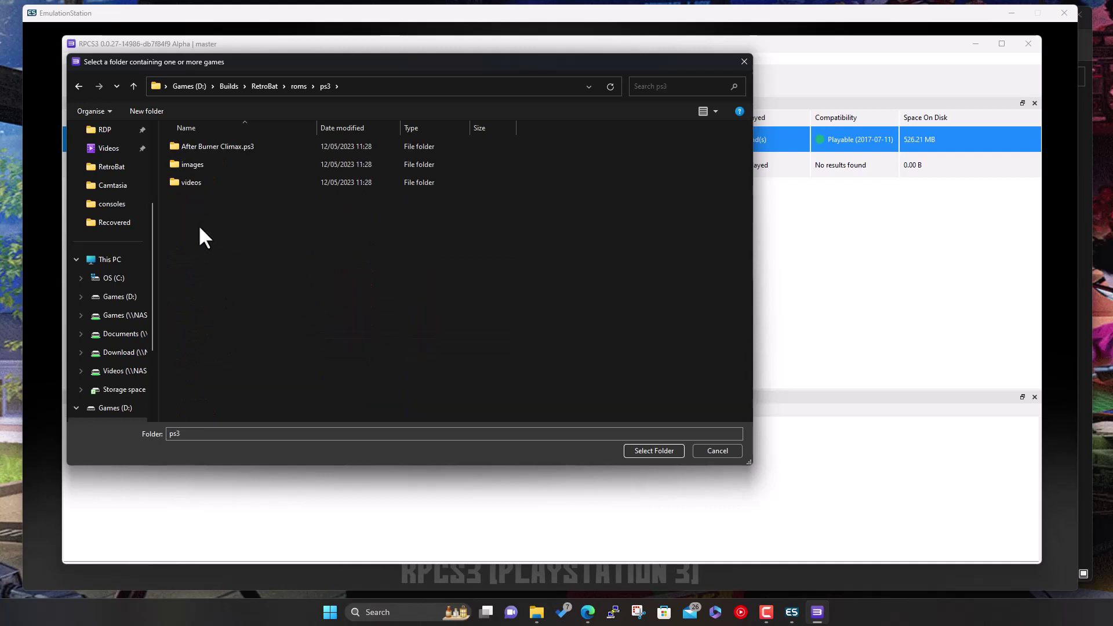
double_click(228, 146)
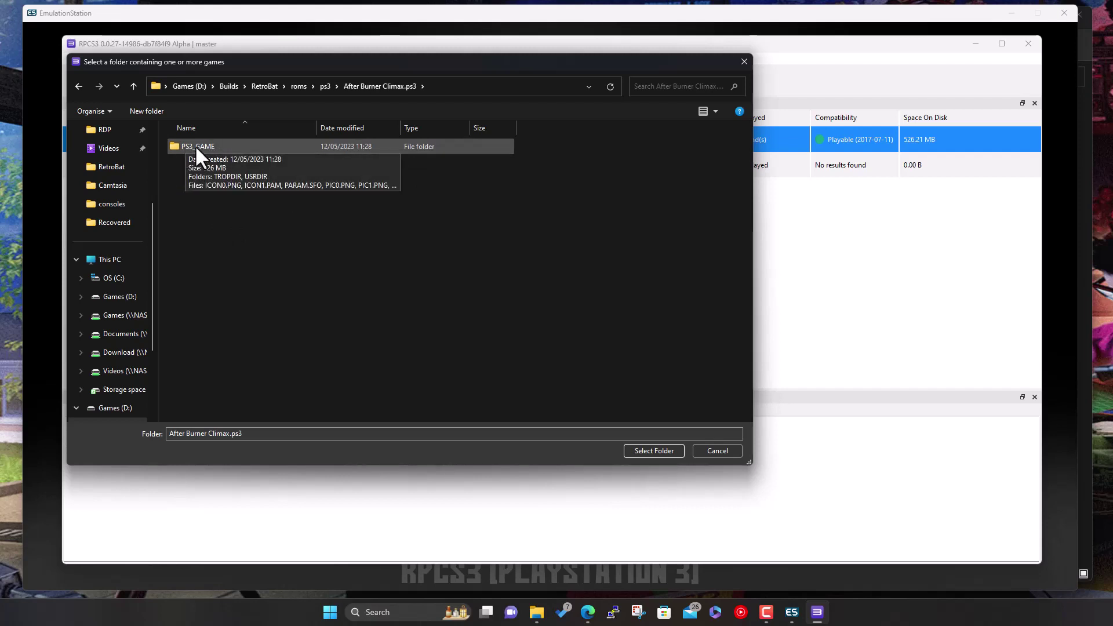
click(645, 449)
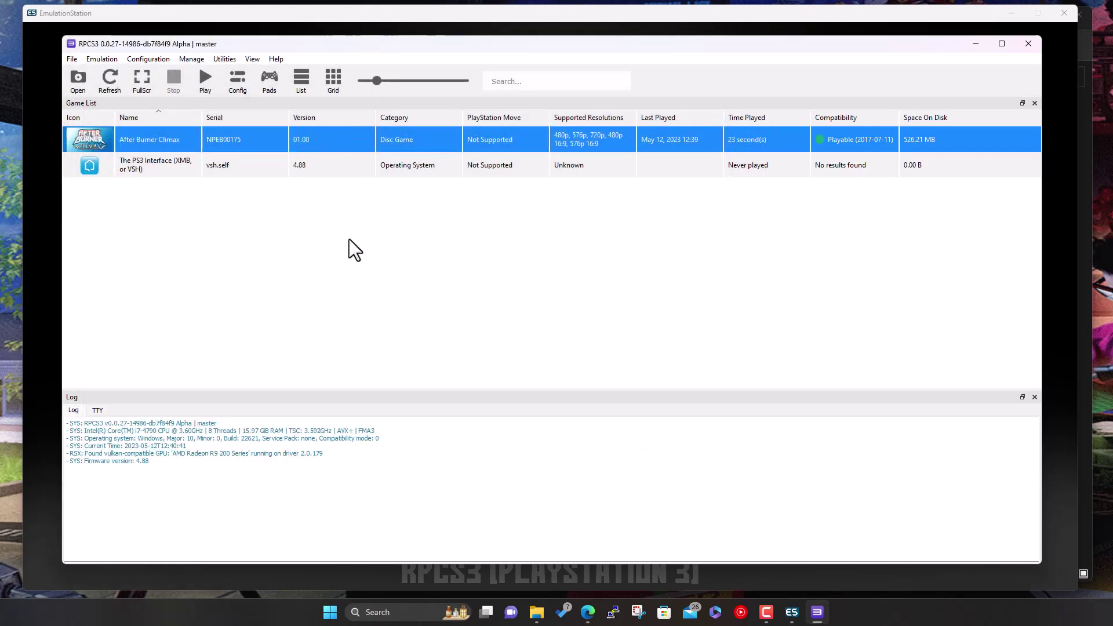
- Boot After Burner Climax from the RPCS3 game list, switch it to windowed mode and start it from the title screen
right_click(176, 136)
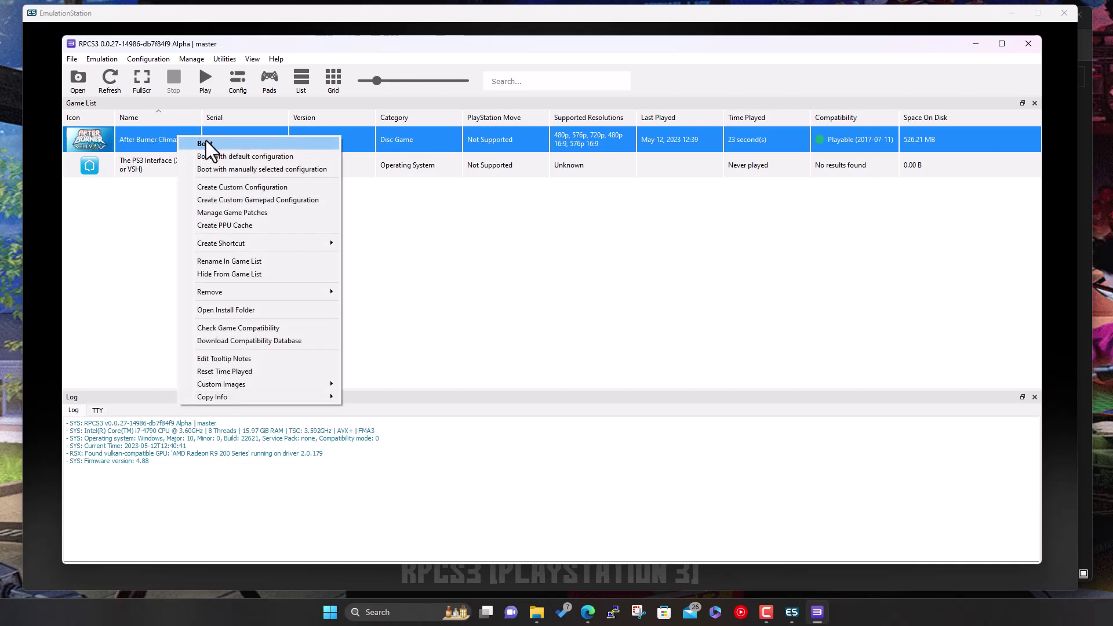
click(166, 142)
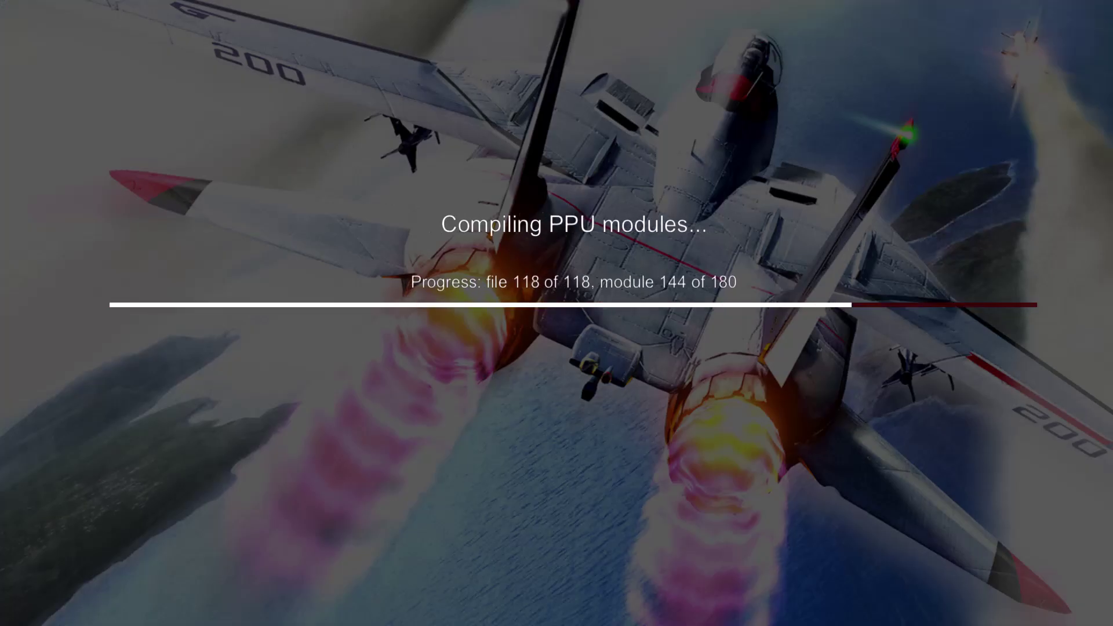
key(alt+Return)
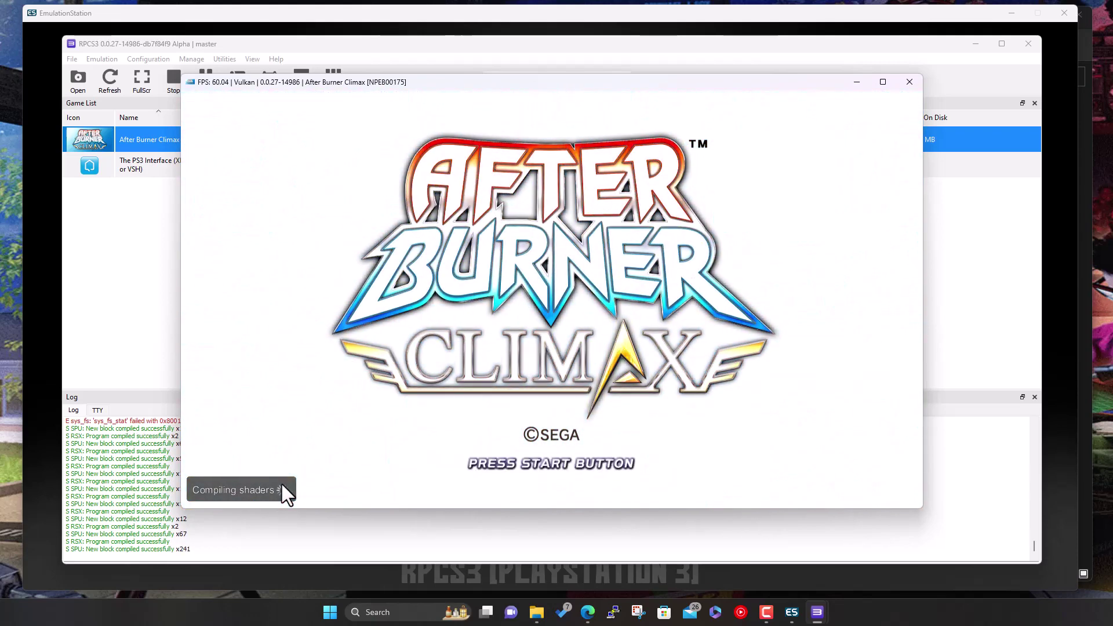
key(Return)
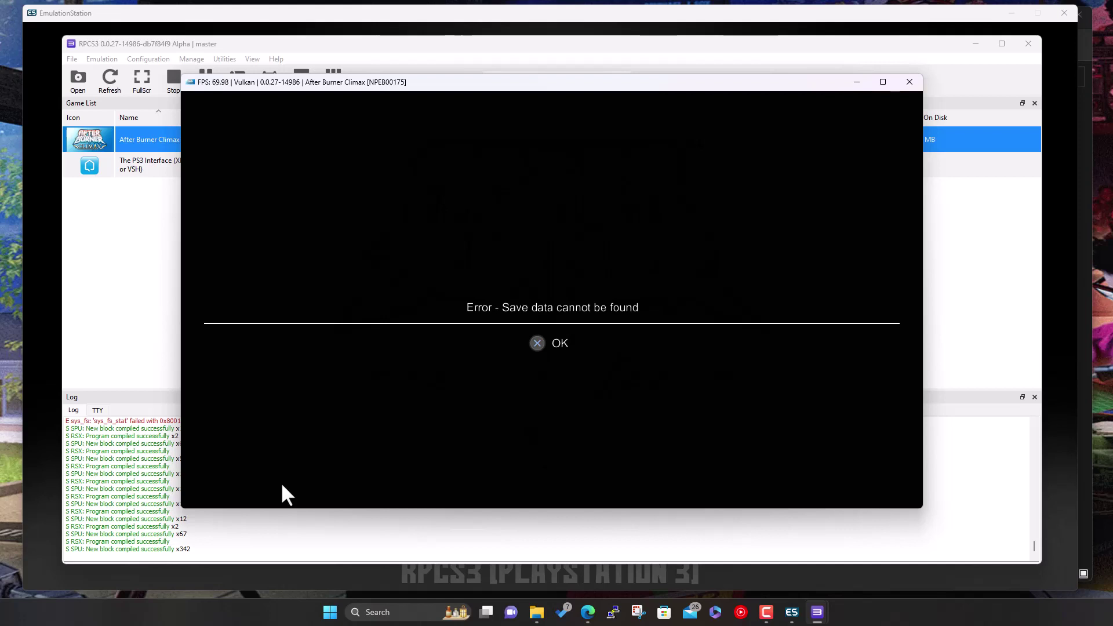
- Dismiss the save data error, agree to save the data, and start Arcade mode in After Burner Climax
click(540, 346)
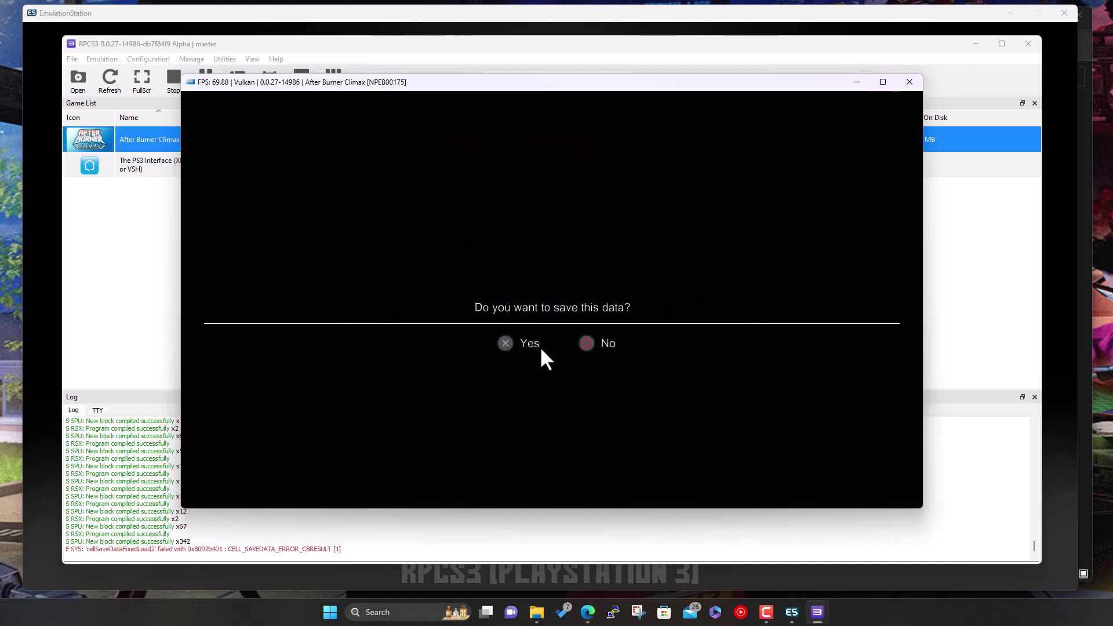
click(540, 346)
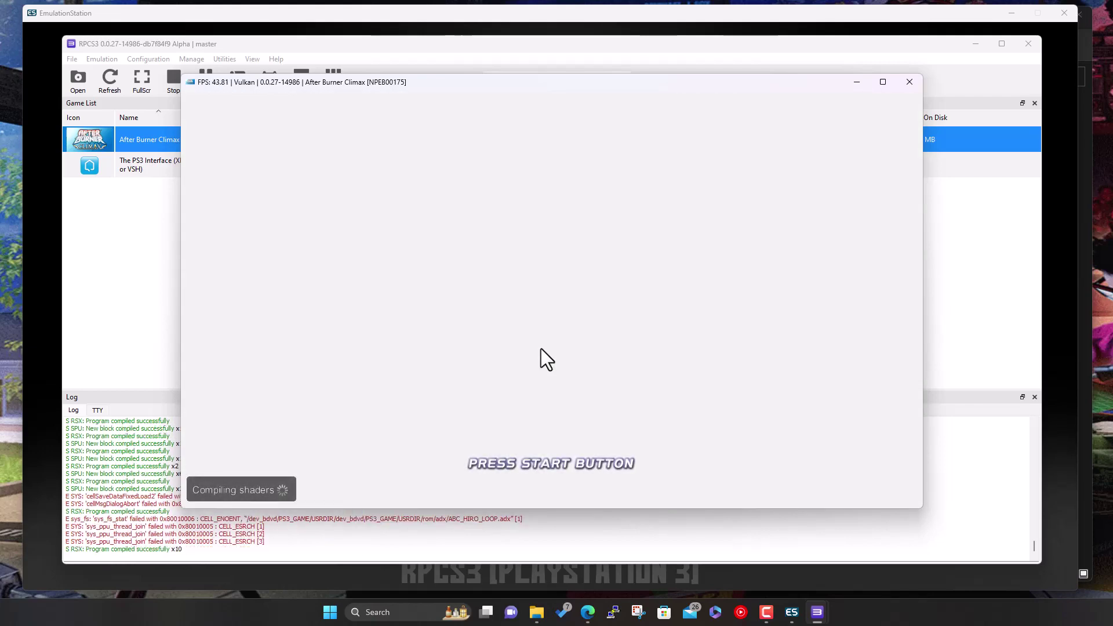
key(Return)
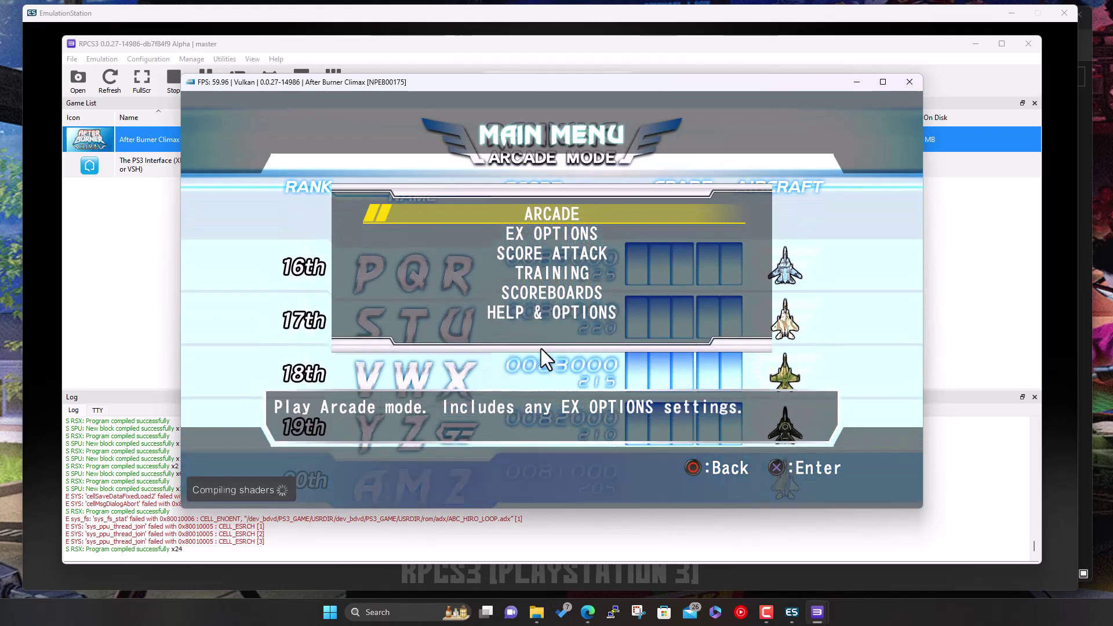
key(Return)
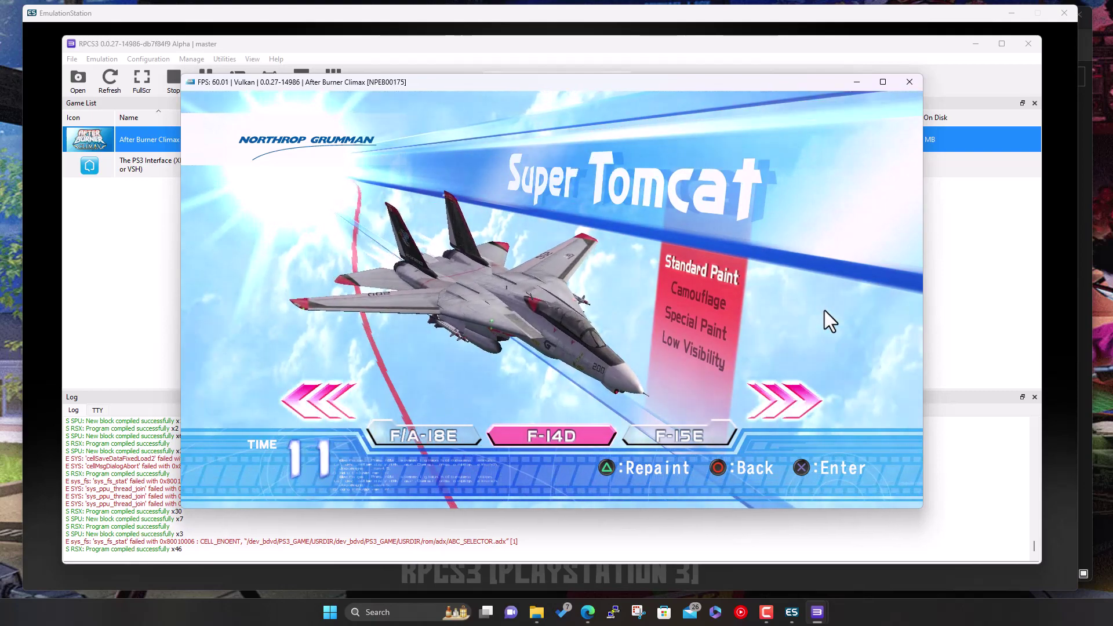
- Browse the F-14D and F-15E aircraft, back out to the main menu, and restart Arcade mode with the F-14D Super Tomcat
key(Right)
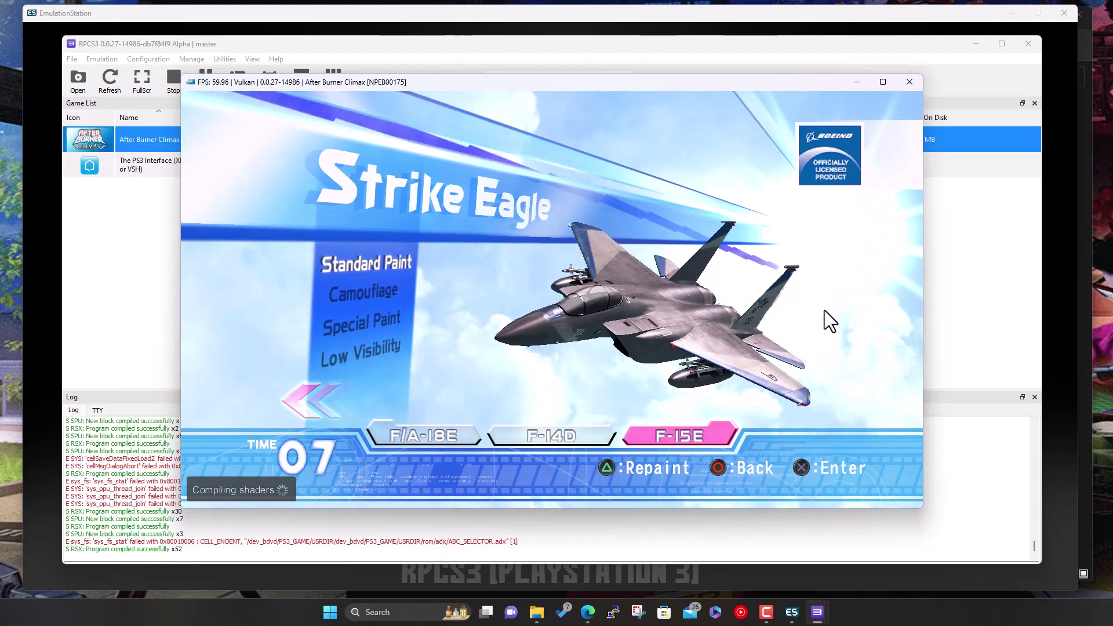
key(Left)
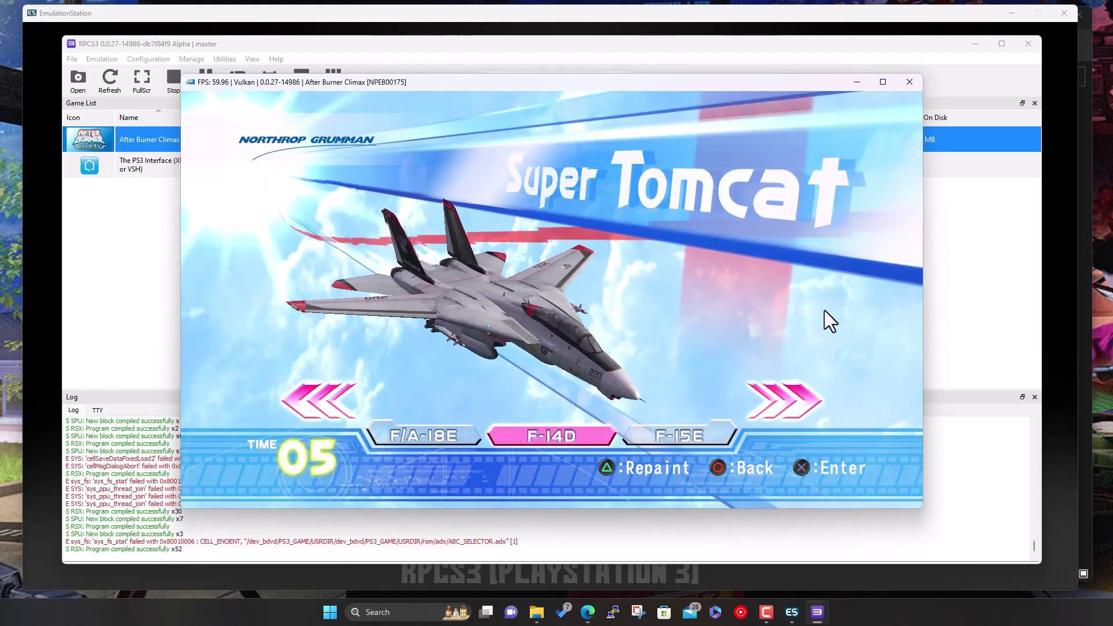
key(Right)
key(Left)
key(Right)
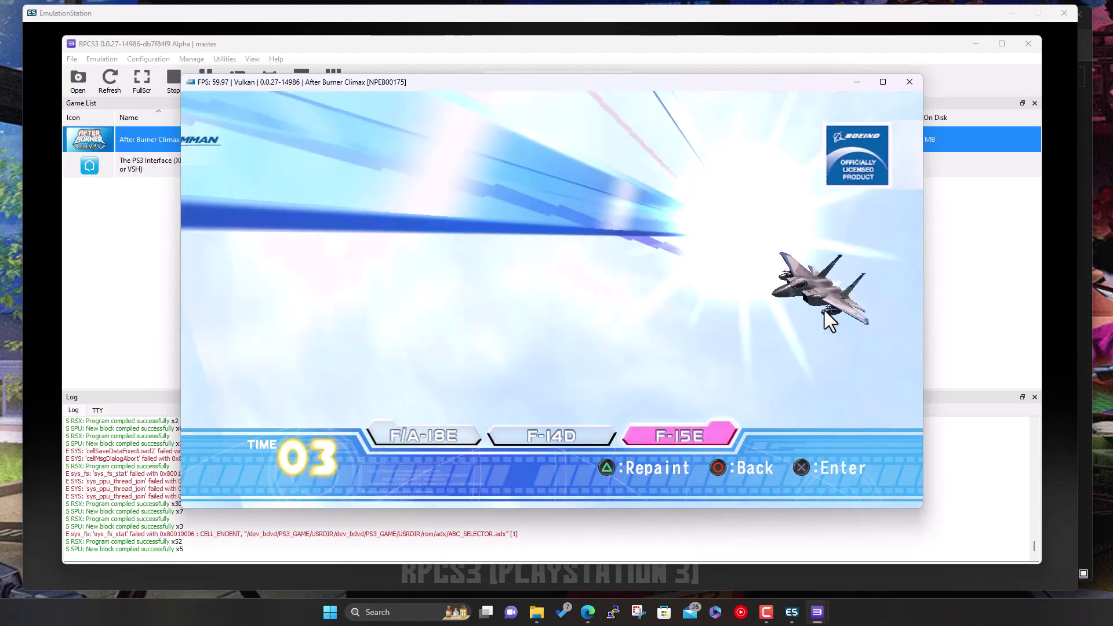
key(Left)
key(c)
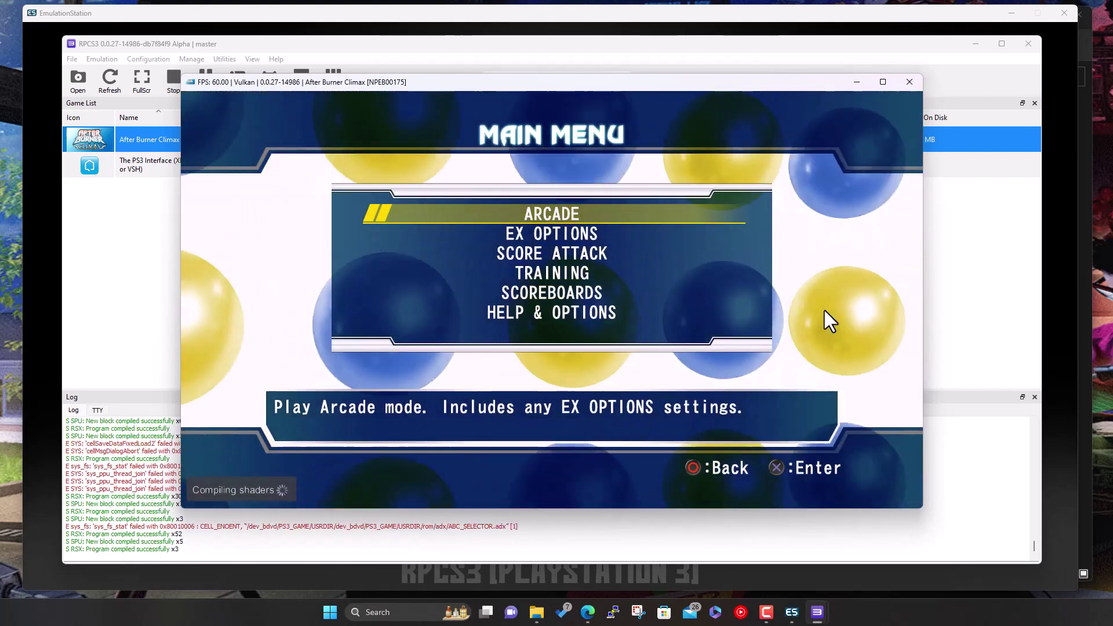
key(x)
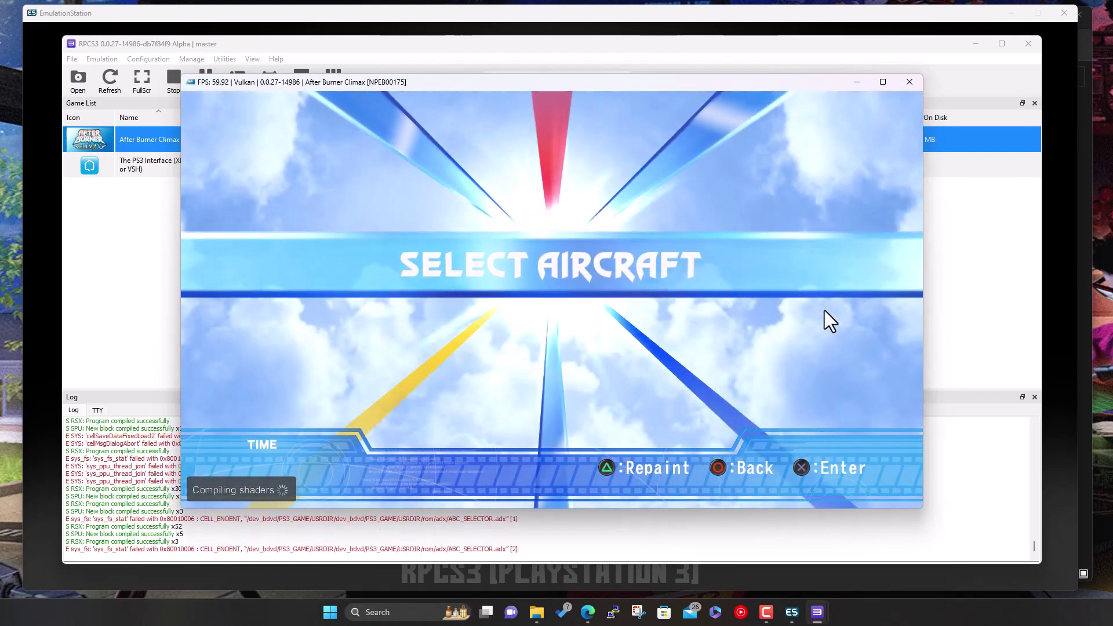
key(x)
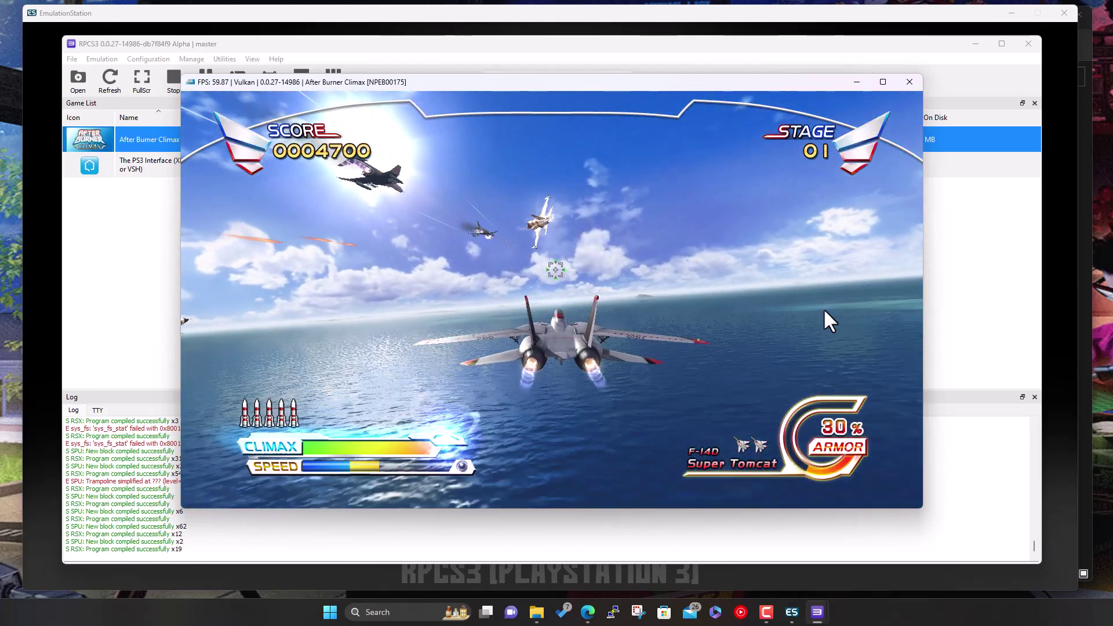
- Pause the flight, exit to the After Burner Climax main menu, and close the game window
key(Return)
key(Down)
key(Down)
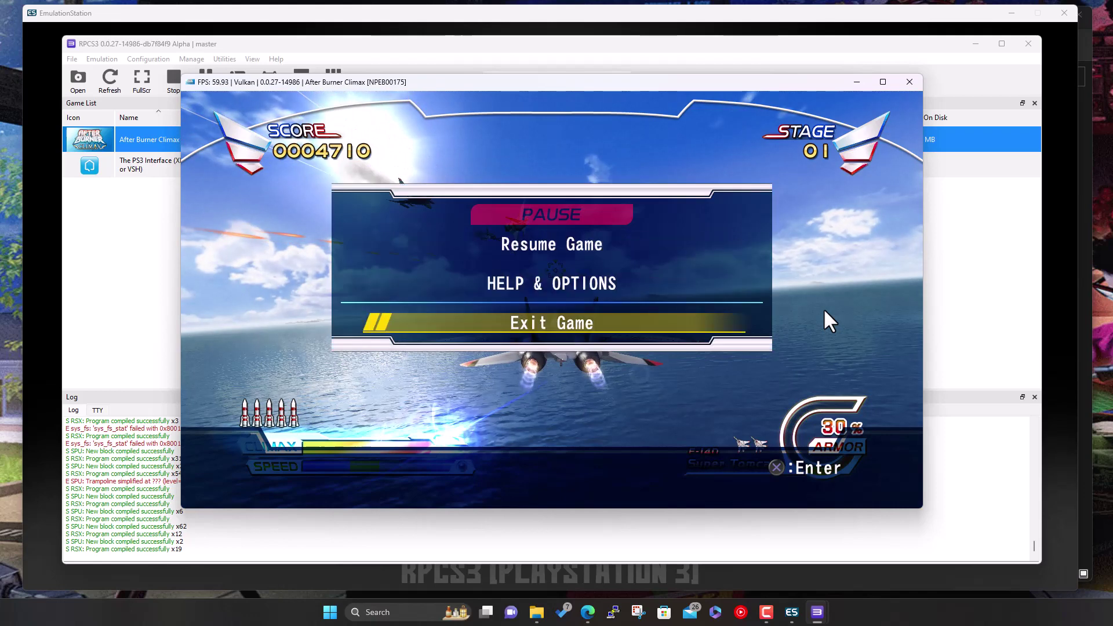
key(Return)
key(Up)
key(Return)
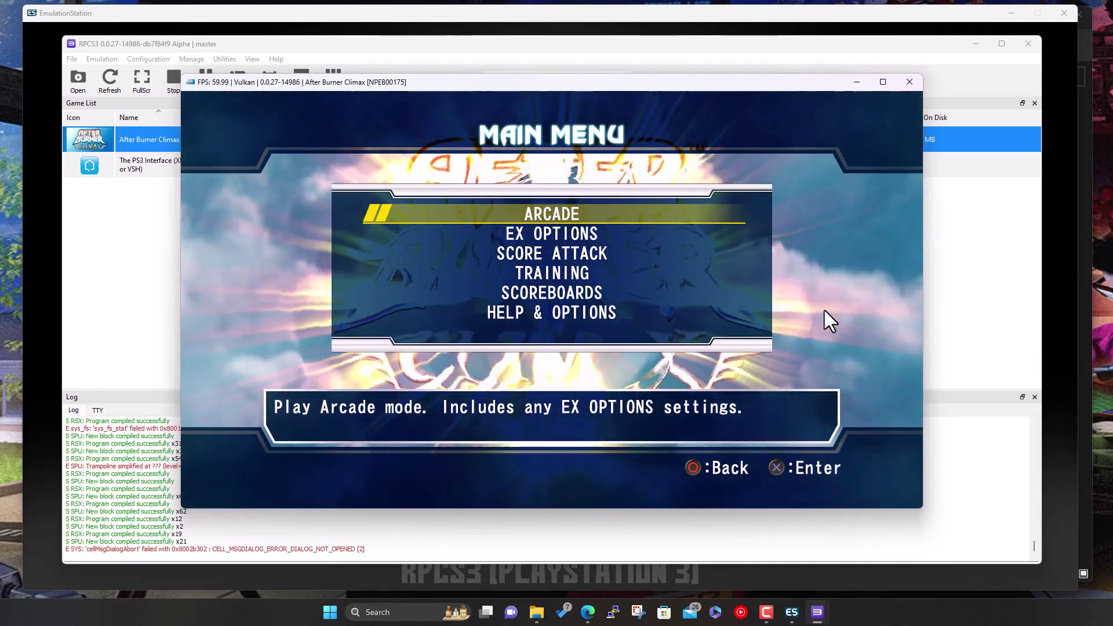
click(908, 81)
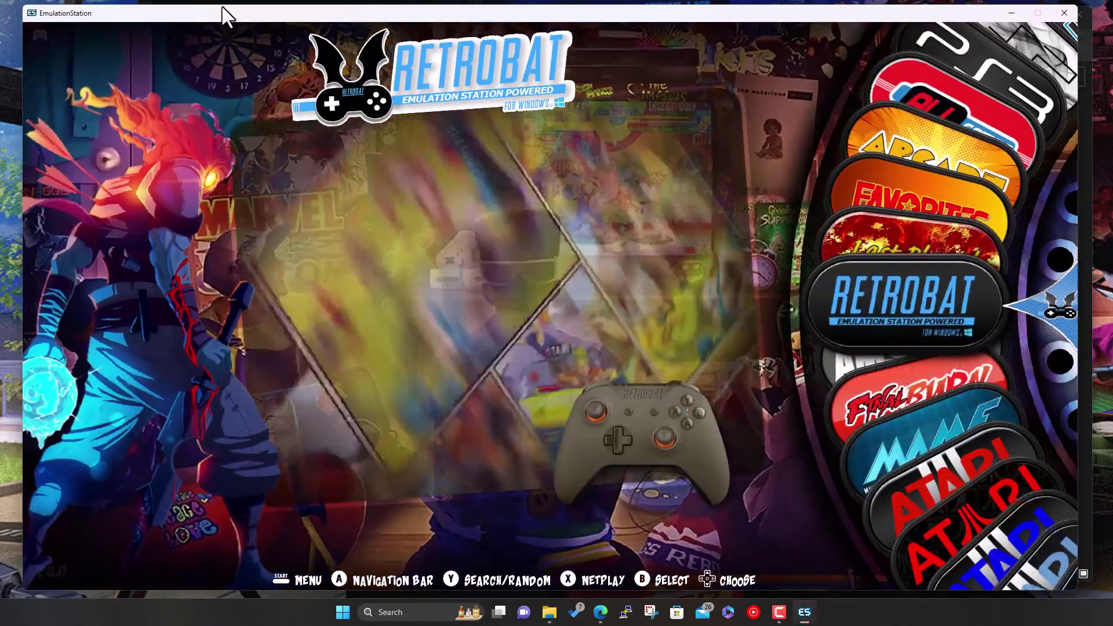
key(Down)
key(Down)
key(Down)
key(Down)
key(Down)
key(Down)
key(Down)
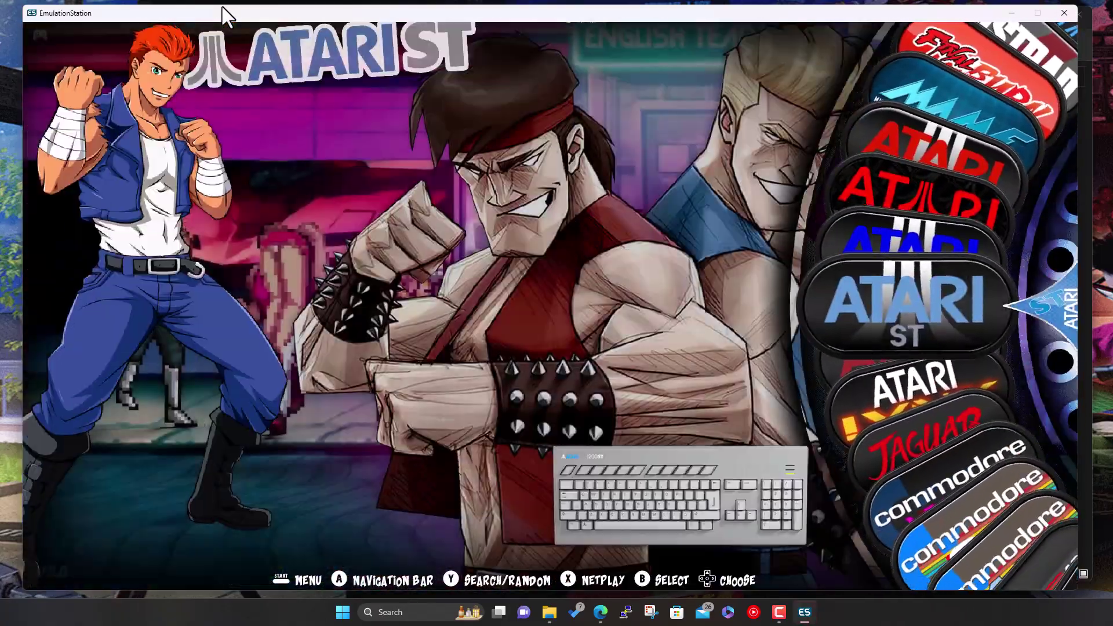
key(Up)
key(Up)
key(Up)
key(Up)
key(Up)
key(Up)
key(Up)
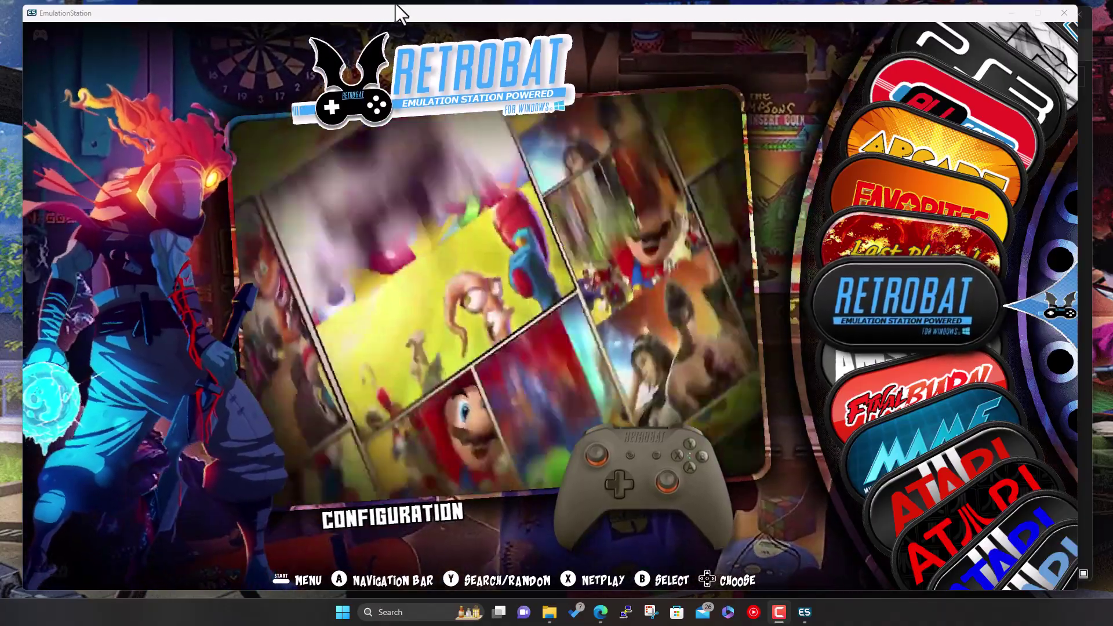
- Select the PS3 system in RetroBat and open its game list at After Burner Climax
key(Down)
key(Up)
key(Up)
key(Up)
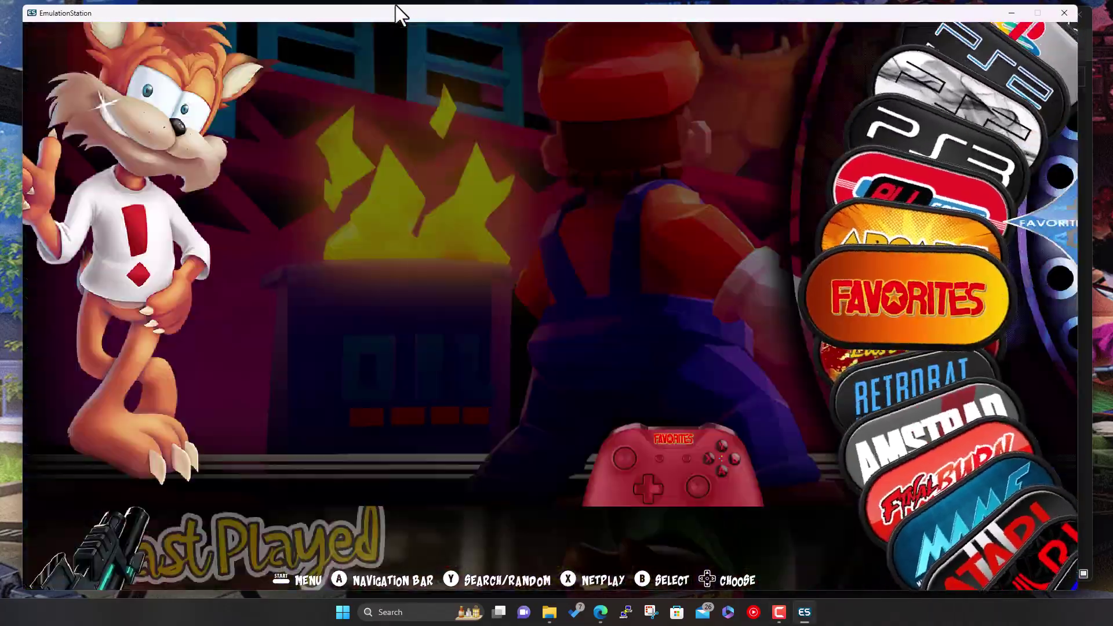
key(Up)
key(Up)
key(Up)
key(Down)
key(Up)
key(Return)
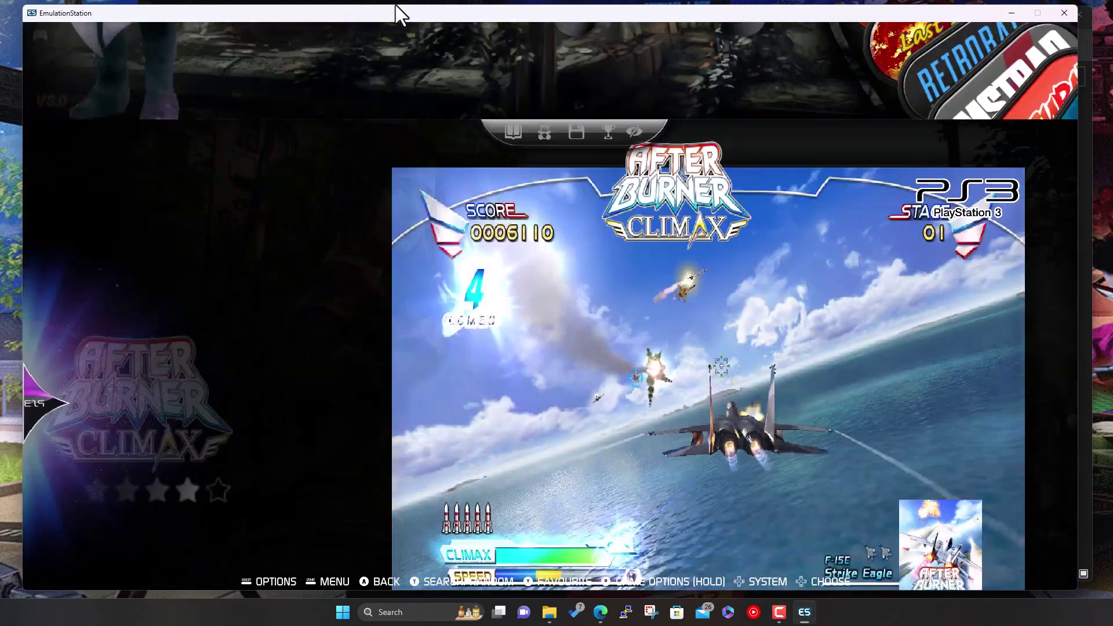
- Lower the volume to 20%, raise it again, and launch After Burner Climax from the PS3 game list
key(XF86AudioLowerVolume)
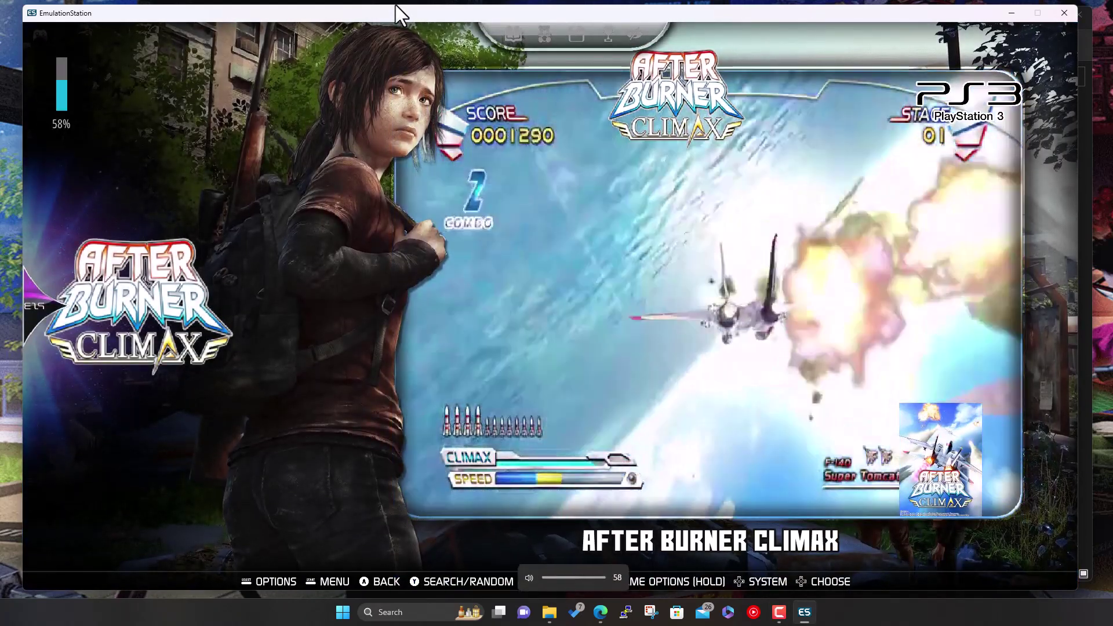
key(XF86AudioLowerVolume)
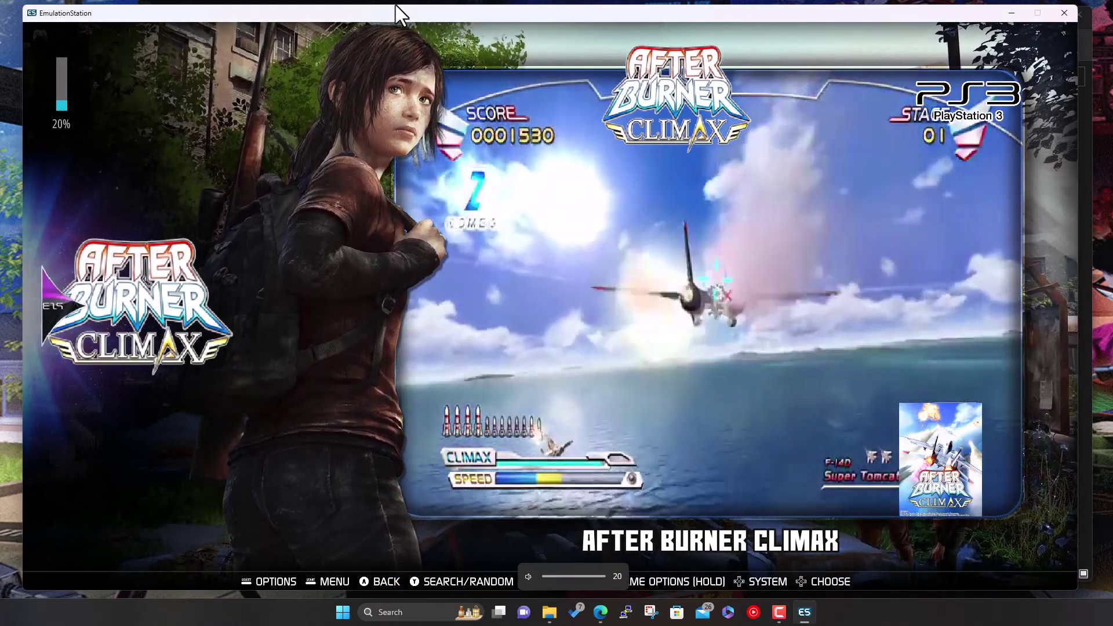
key(XF86AudioRaiseVolume)
key(XF86AudioRaiseVolume)
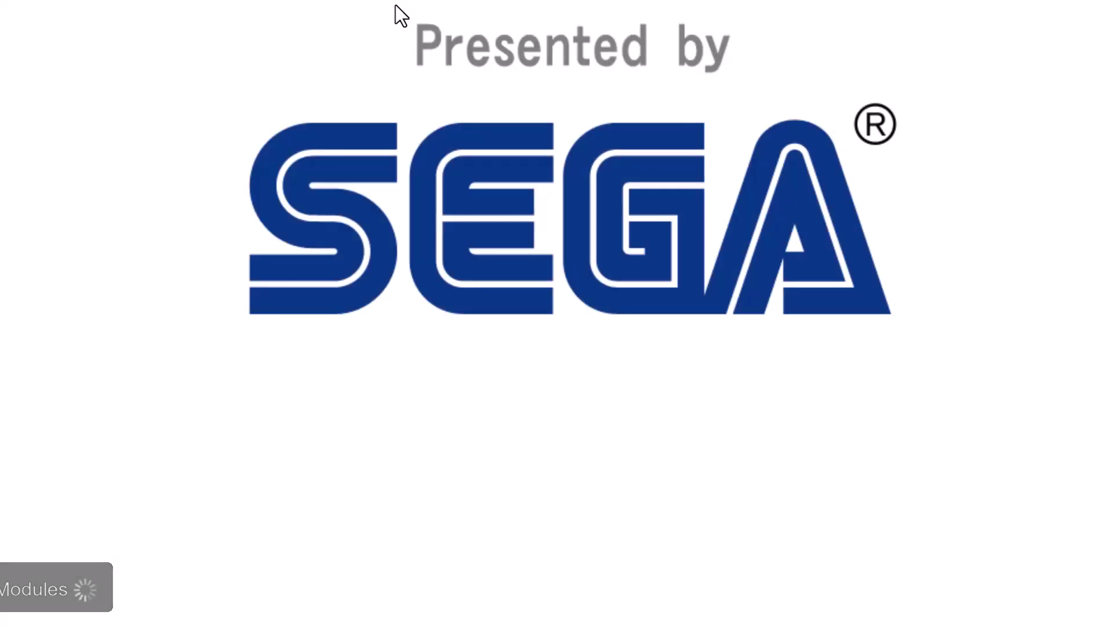
- Switch After Burner Climax to windowed mode, load its saved system data, and continue from the title screen to the main menu
key(alt+Return)
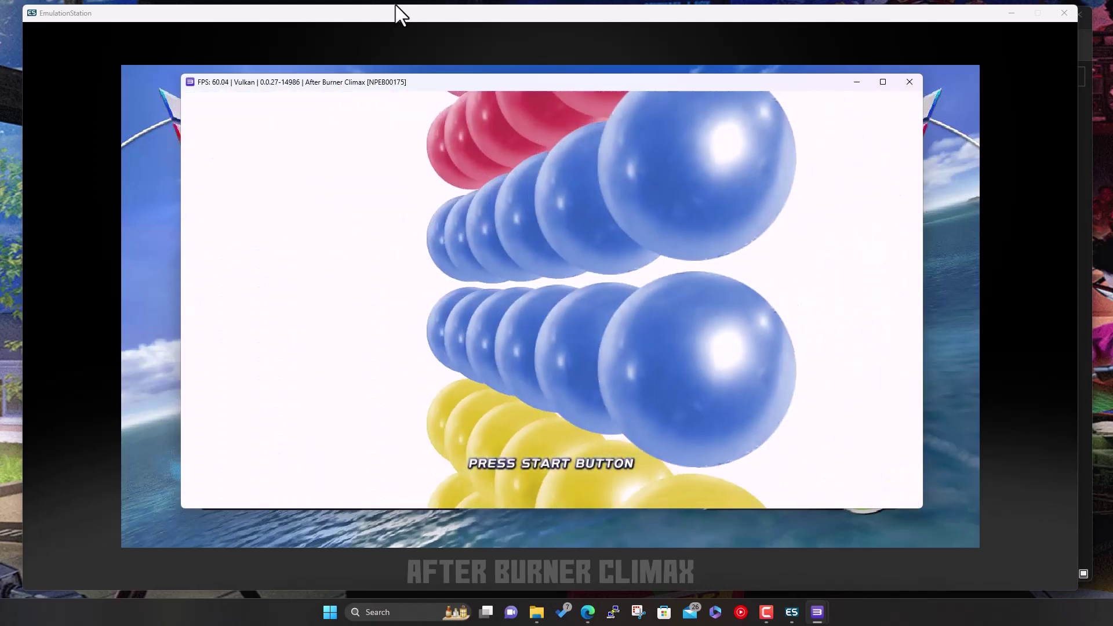
key(Return)
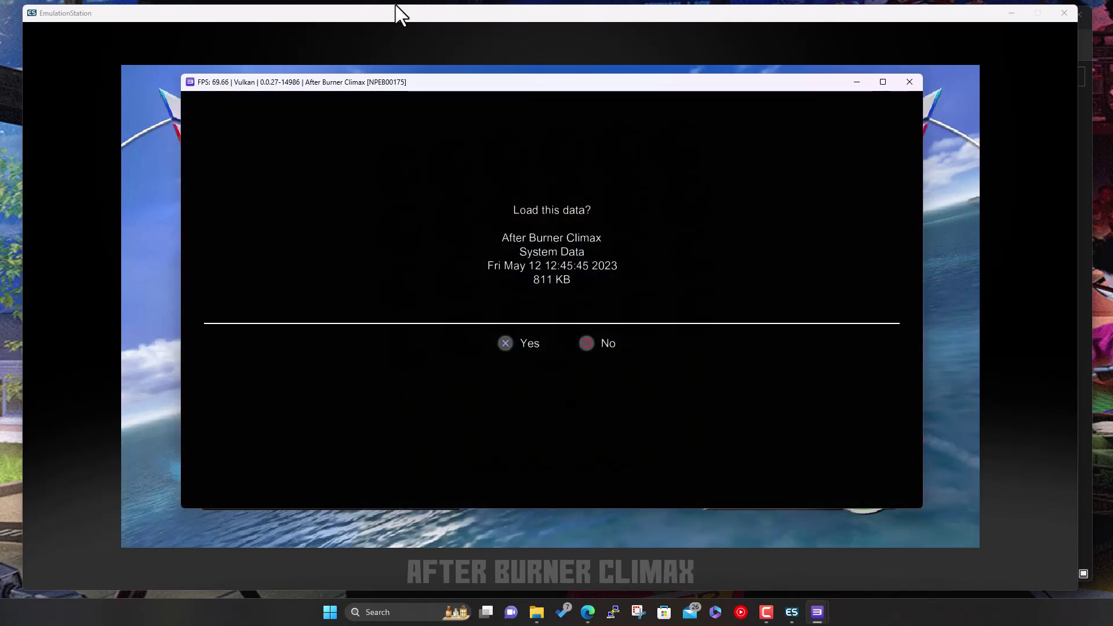
key(Return)
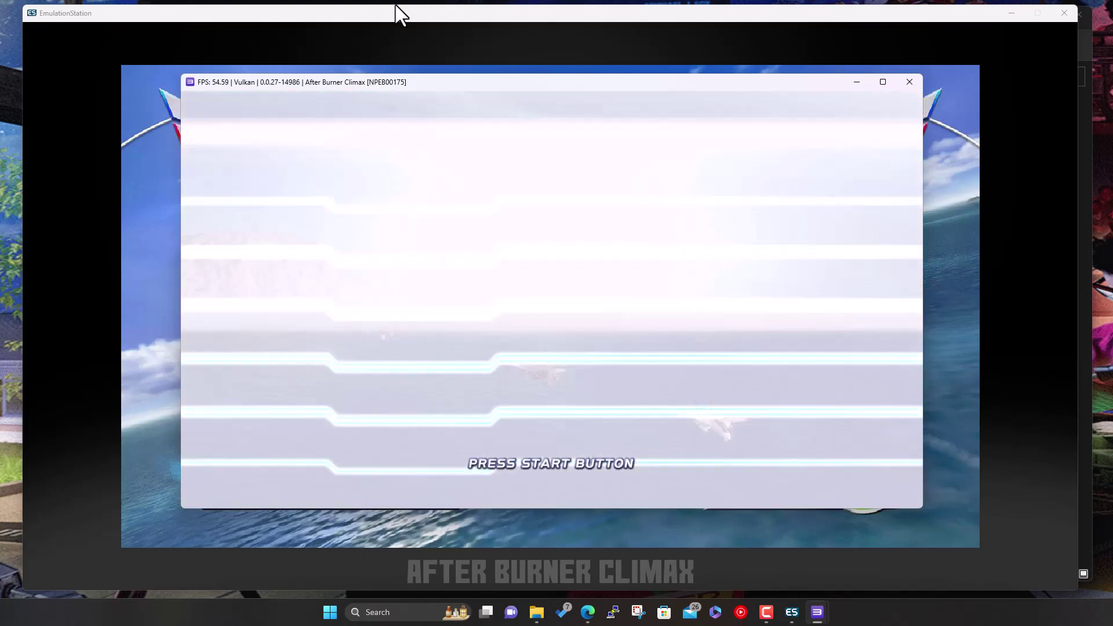
key(Return)
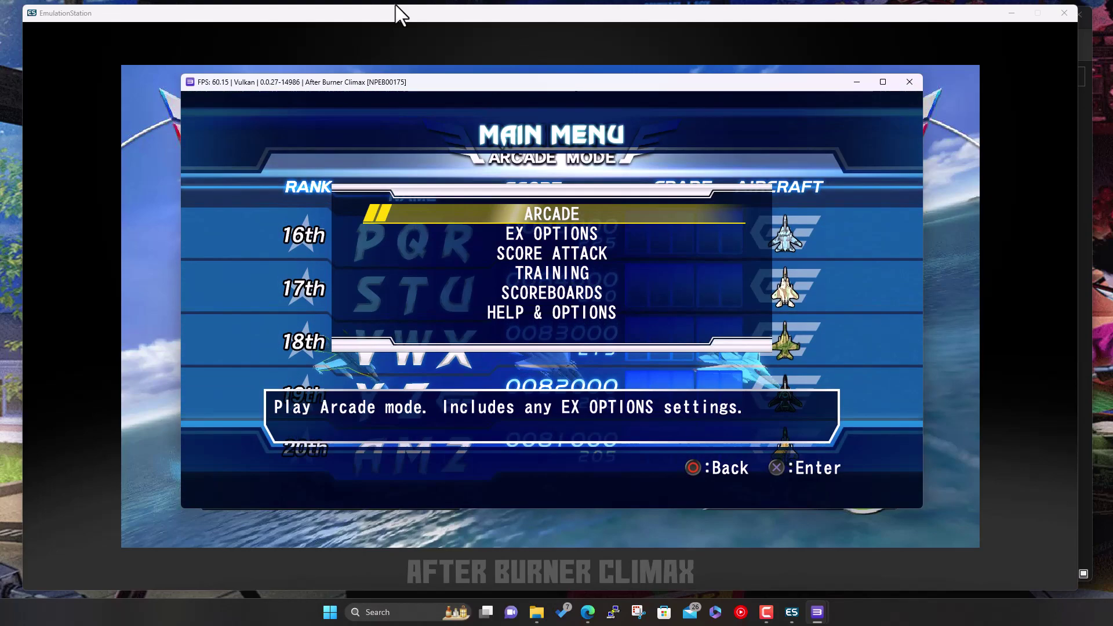
- Exit After Burner Climax to return to the RetroBat PS3 game list, and lower the volume to 18
key(Escape)
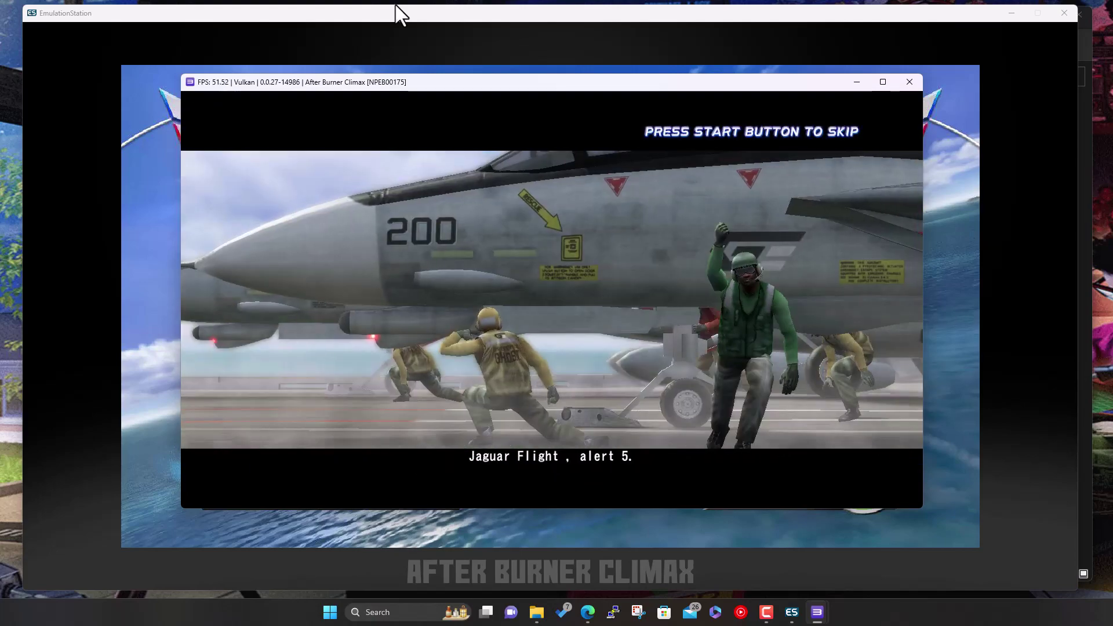
click(400, 13)
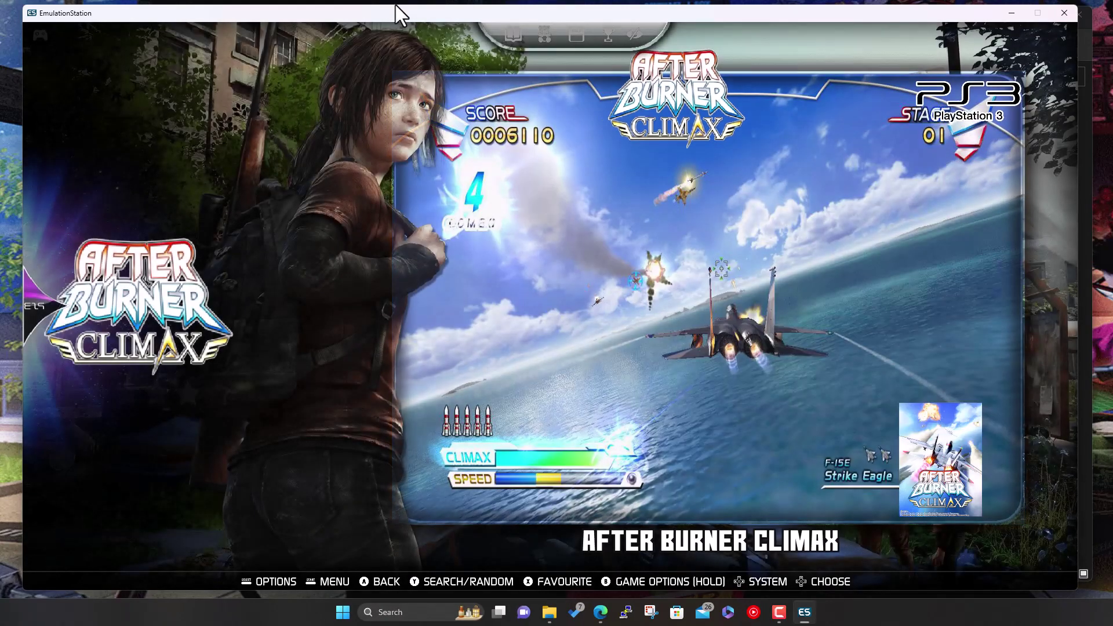
key(XF86AudioLowerVolume)
key(XF86AudioLowerVolume)
key(XF86AudioLowerVolume)
key(XF86AudioLowerVolume)
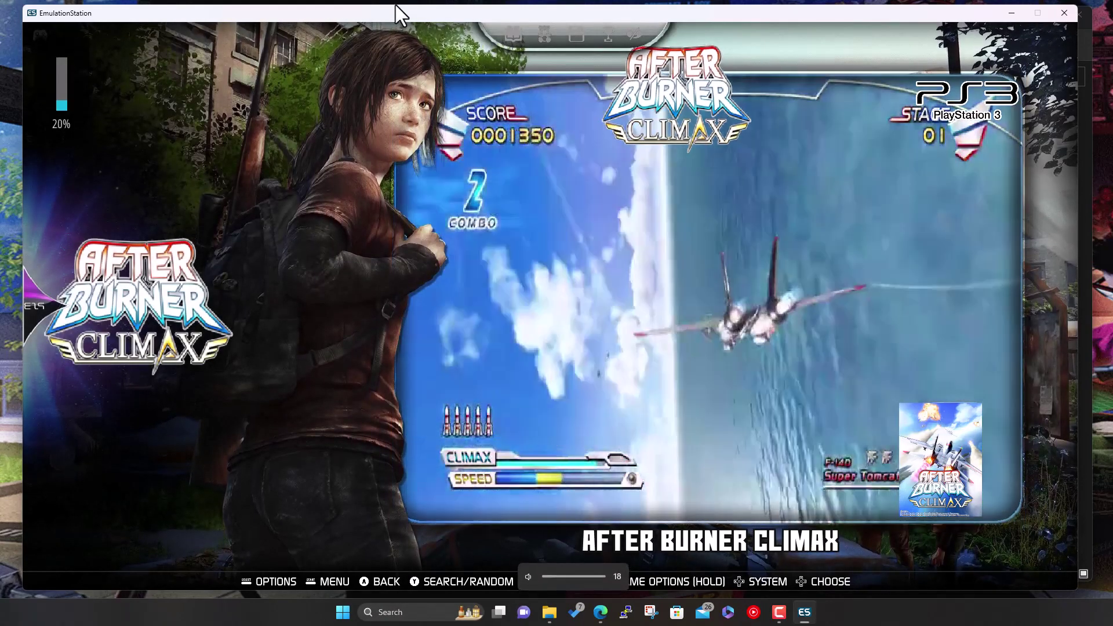